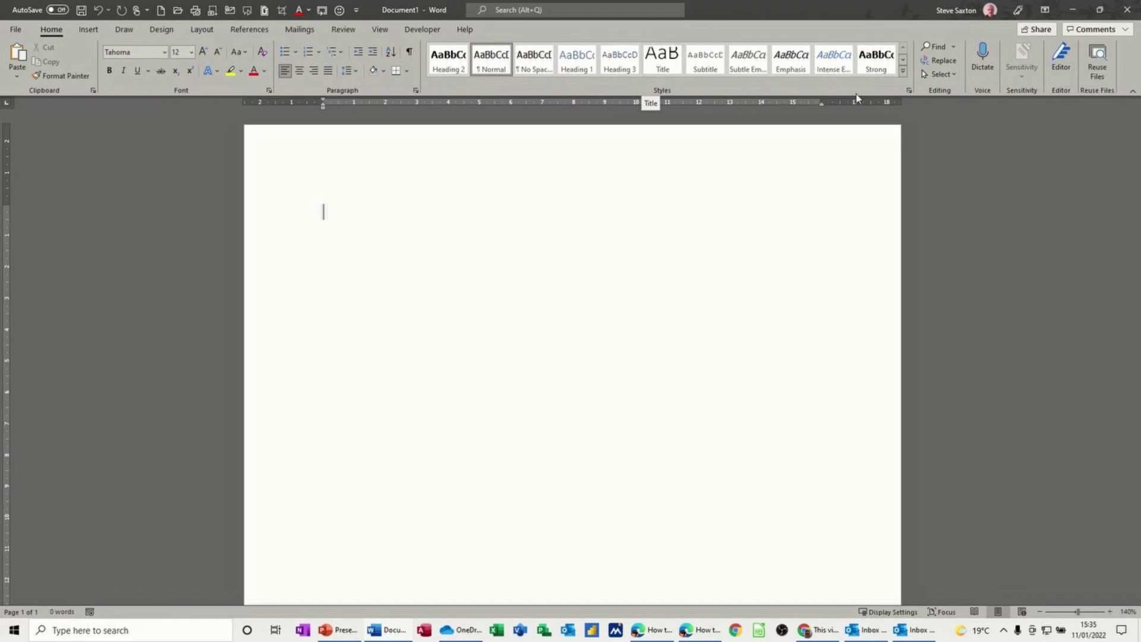
Expand the Styles gallery to show every style plus Create a Style, Clear Formatting and Apply Styles
left_click(903, 73)
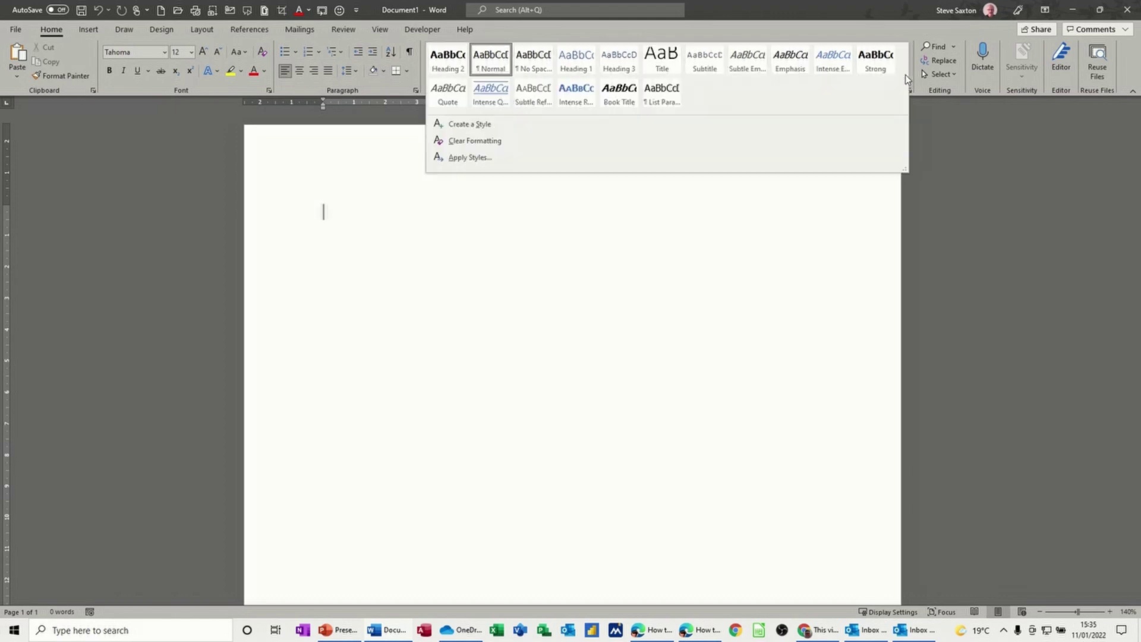
Review the Heading 2 style settings (Tahoma 12 pt bold) and leave them unchanged
right_click(441, 62)
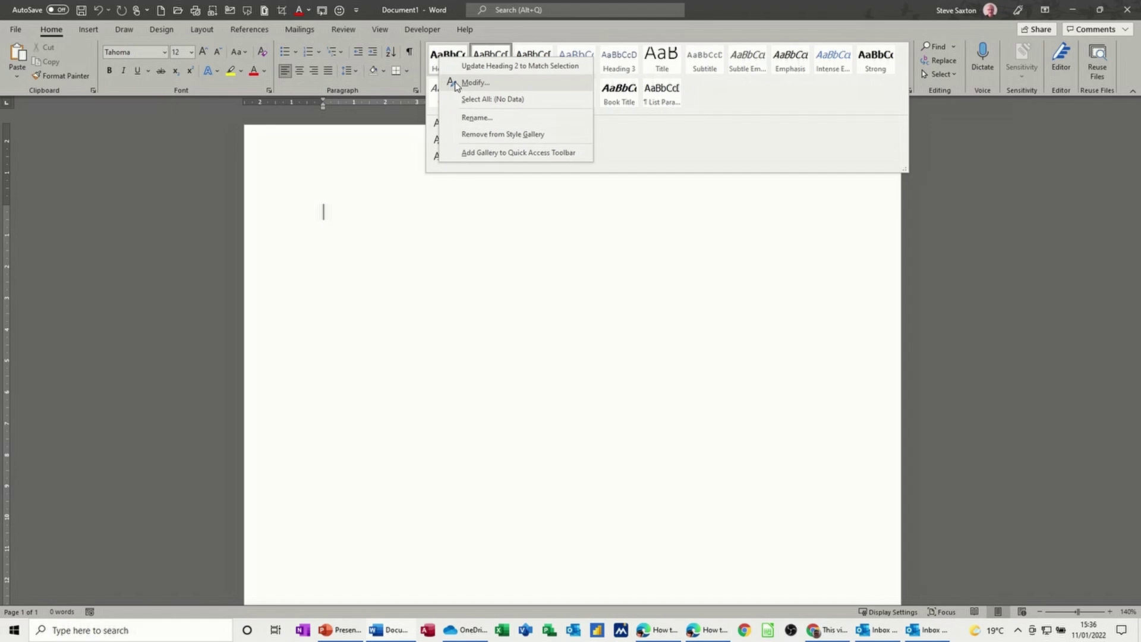
left_click(475, 82)
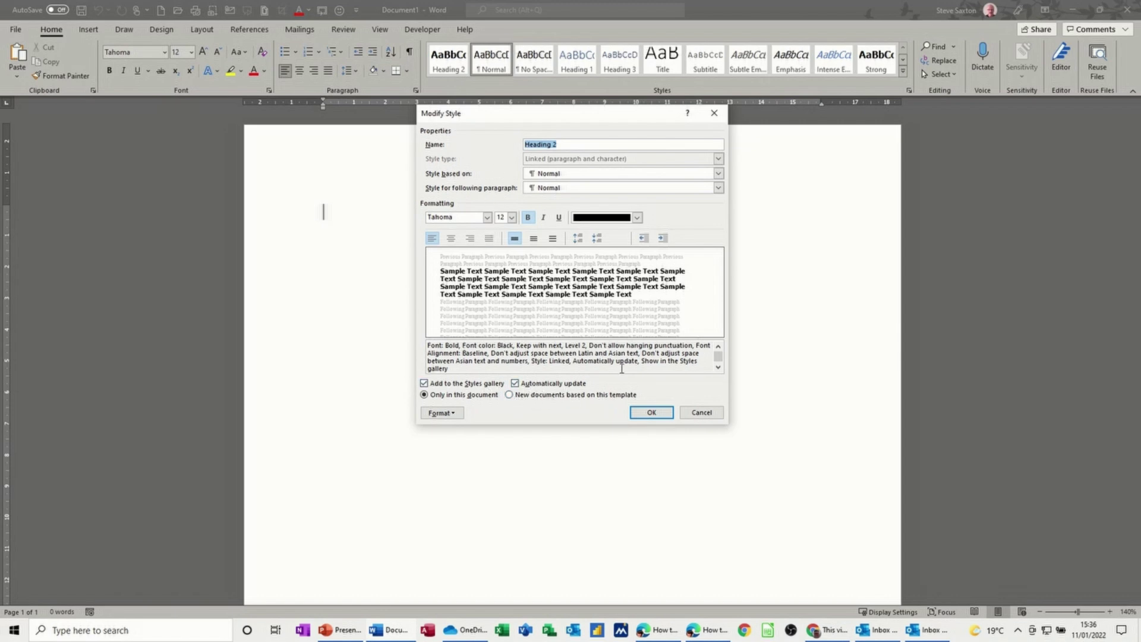
left_click(701, 412)
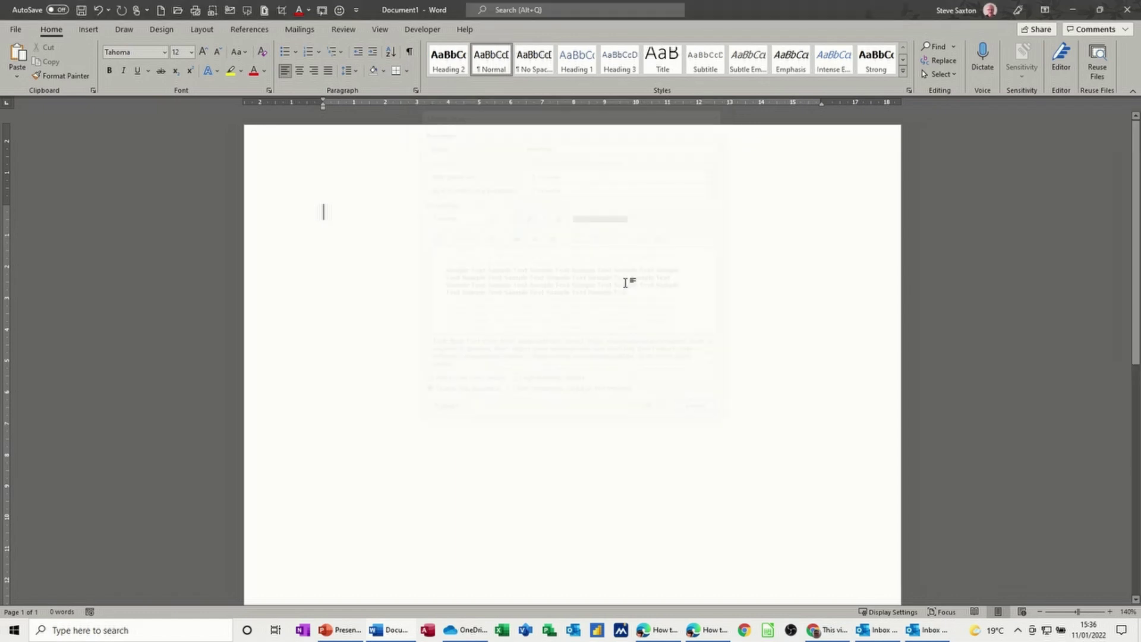
Make Heading 1 Tahoma 12 pt bold in Automatic colour, auto-updating, for new documents from this template
right_click(571, 63)
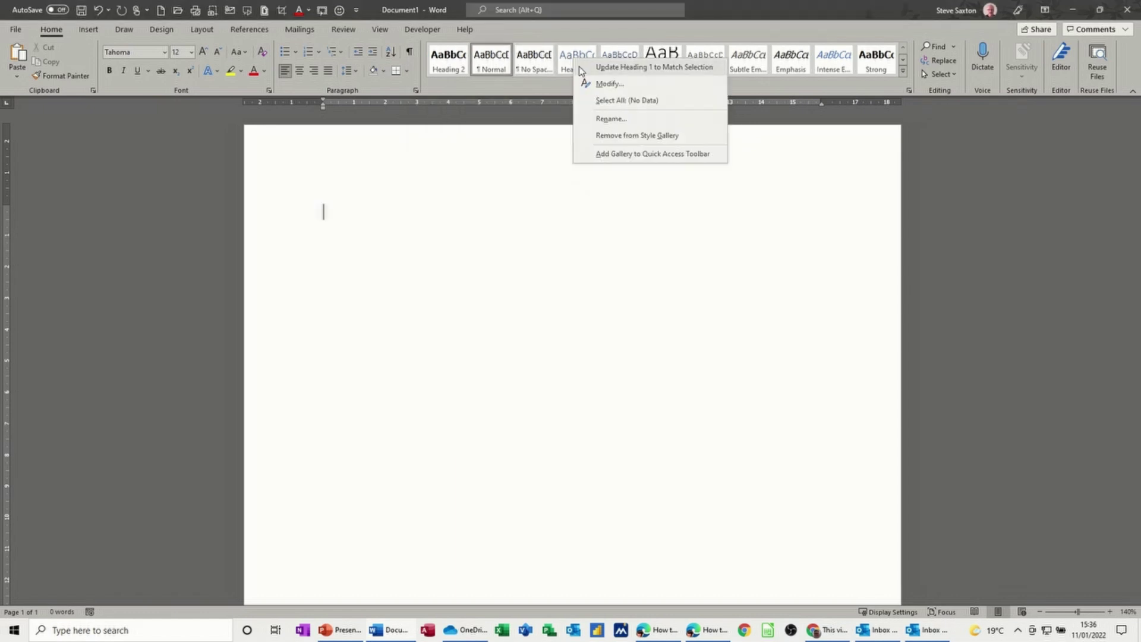
left_click(589, 86)
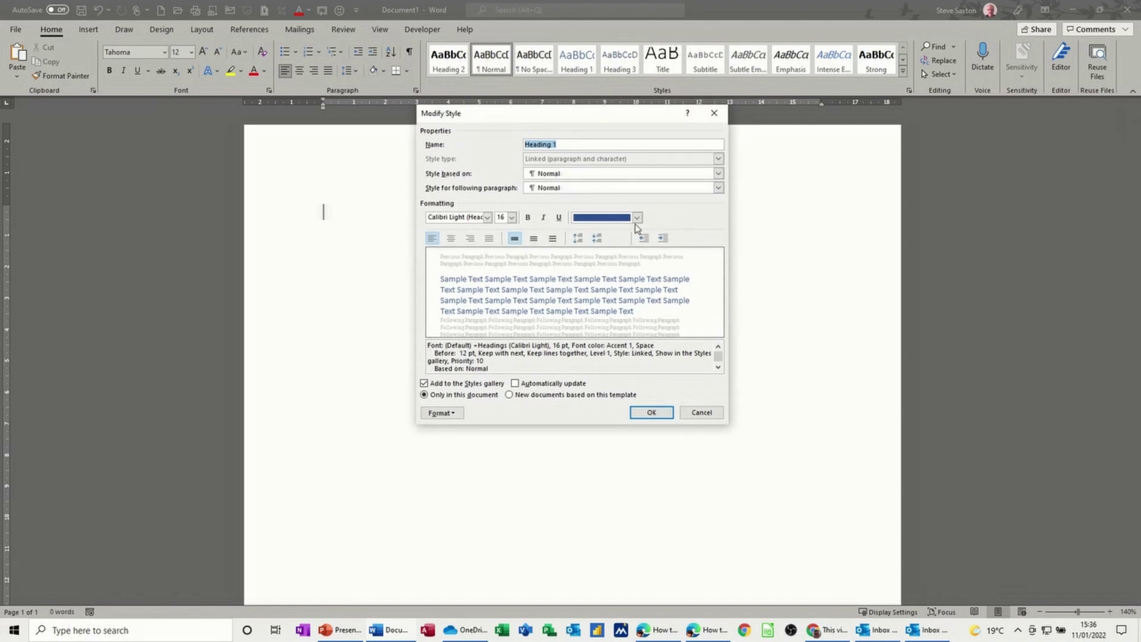
left_click(637, 218)
left_click(596, 232)
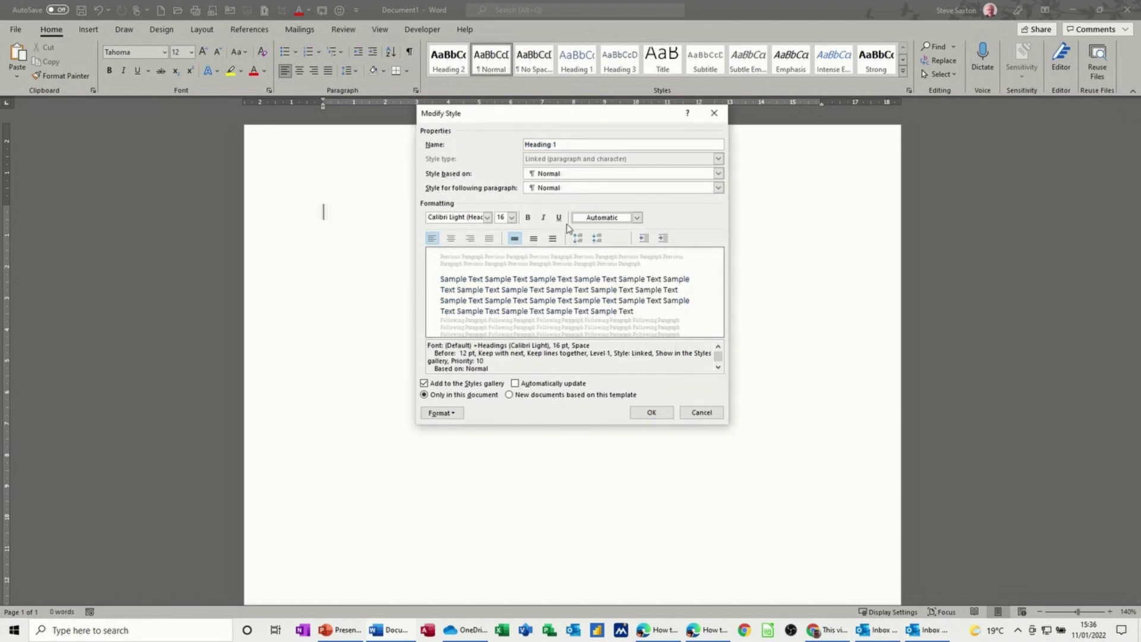
left_click(526, 217)
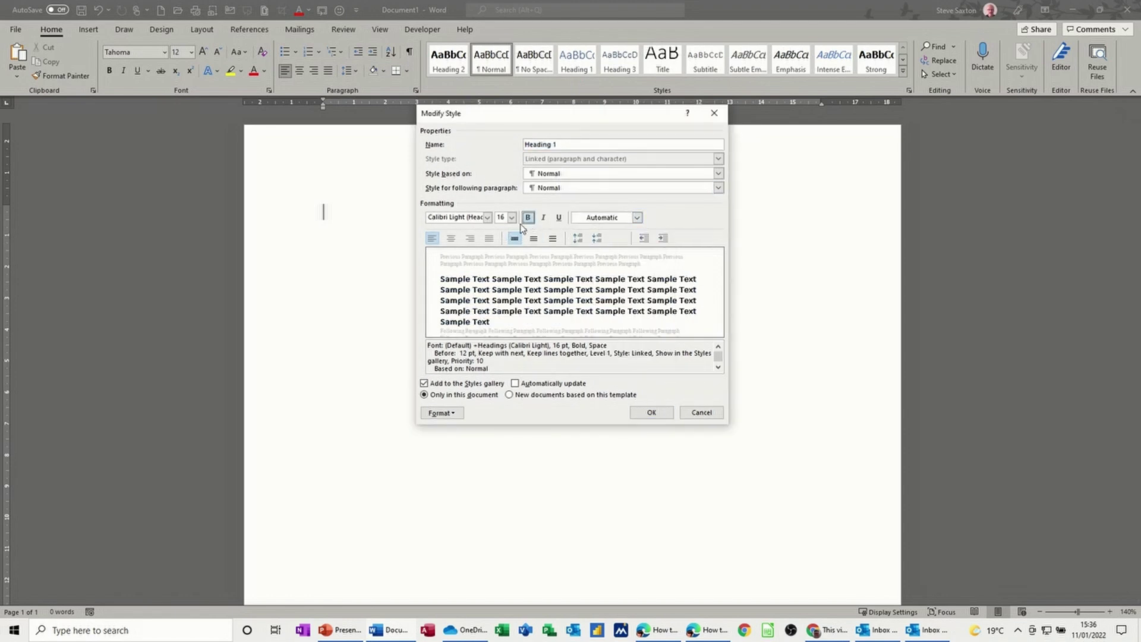
left_click(511, 219)
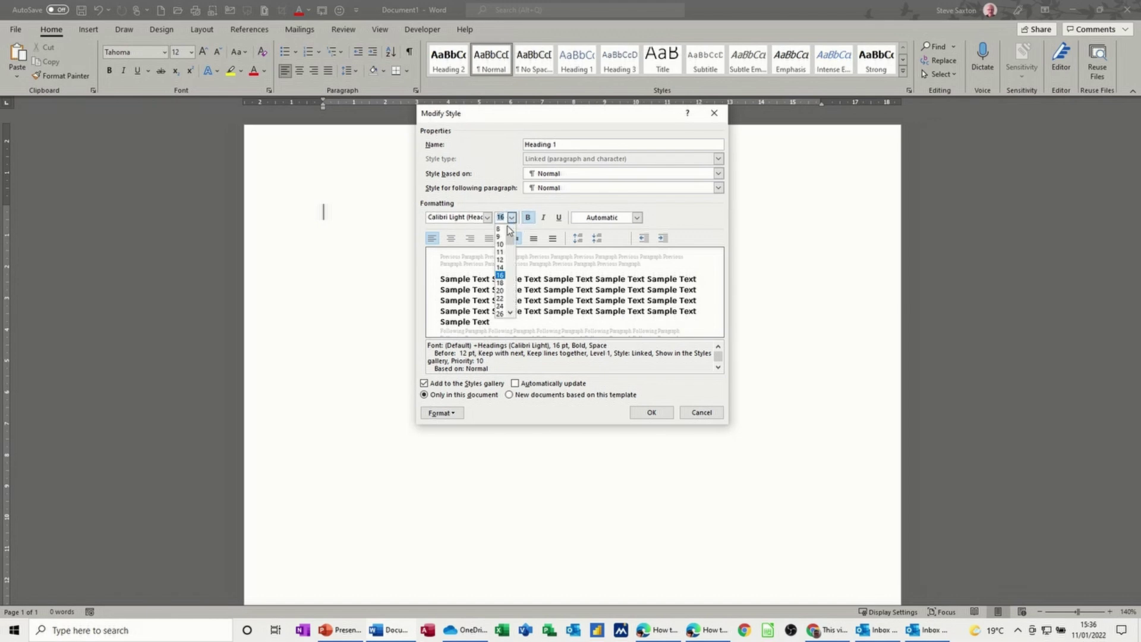
left_click(501, 259)
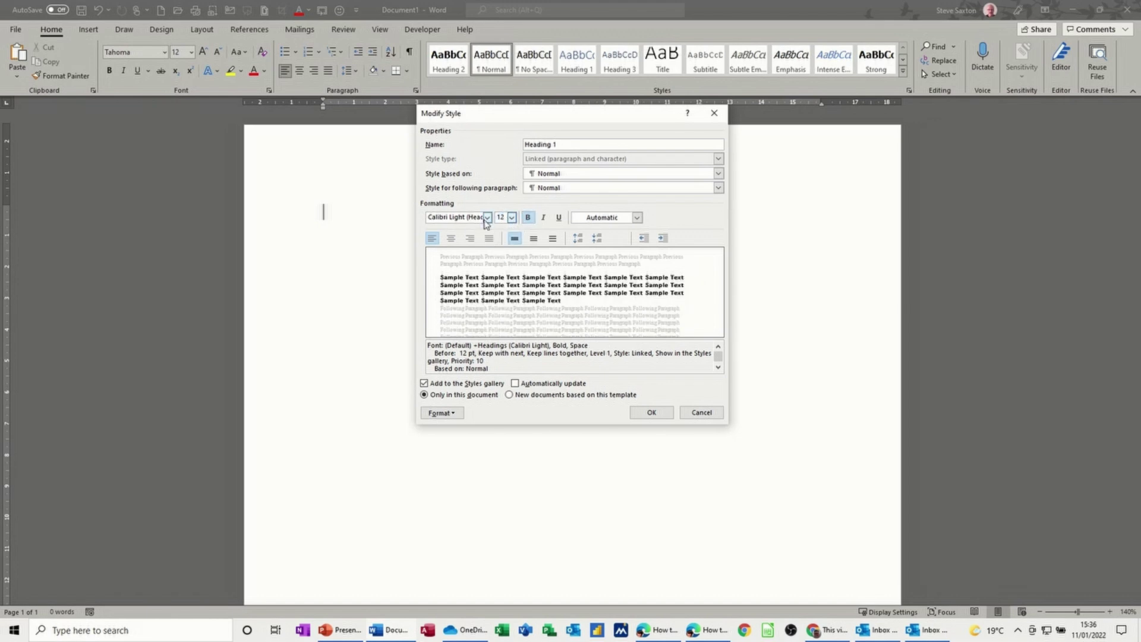
left_click(487, 218)
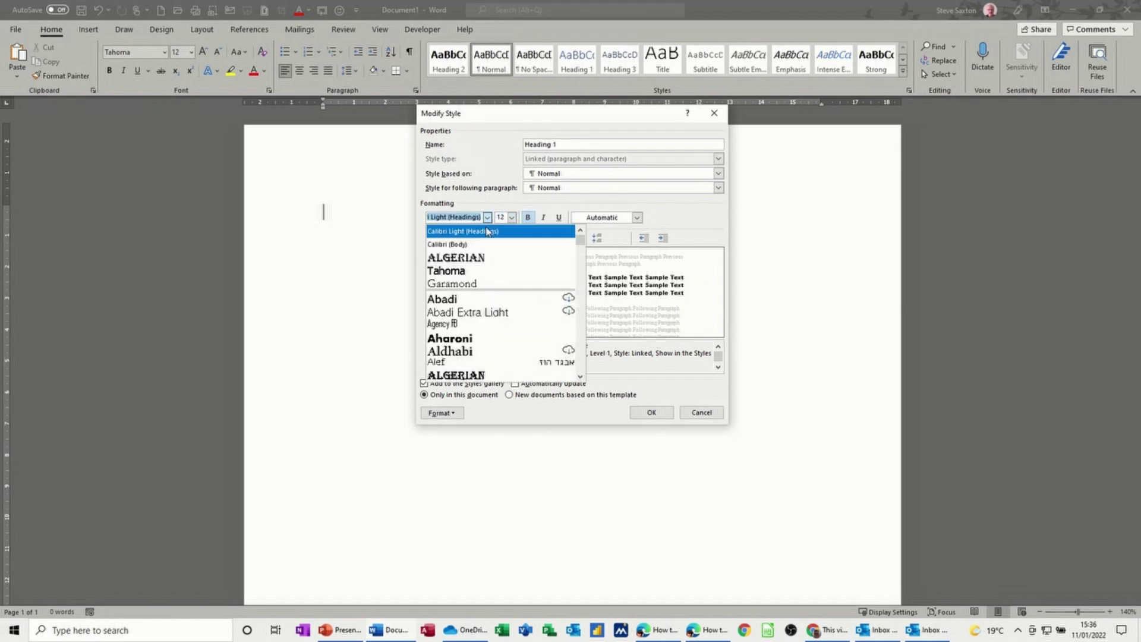
left_click(463, 273)
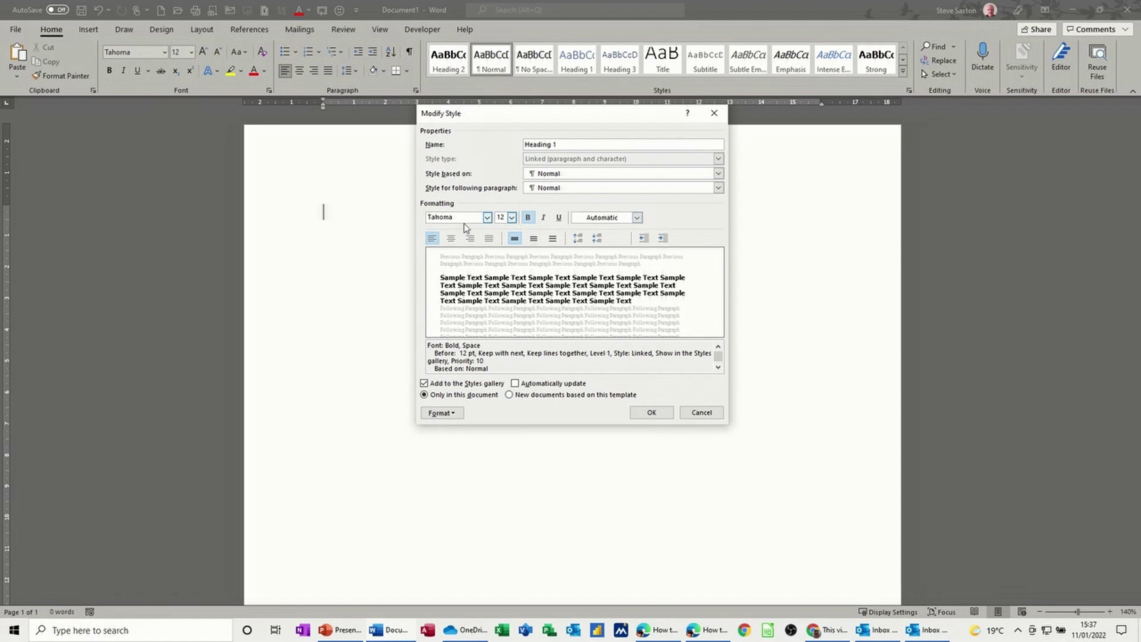
left_click(514, 384)
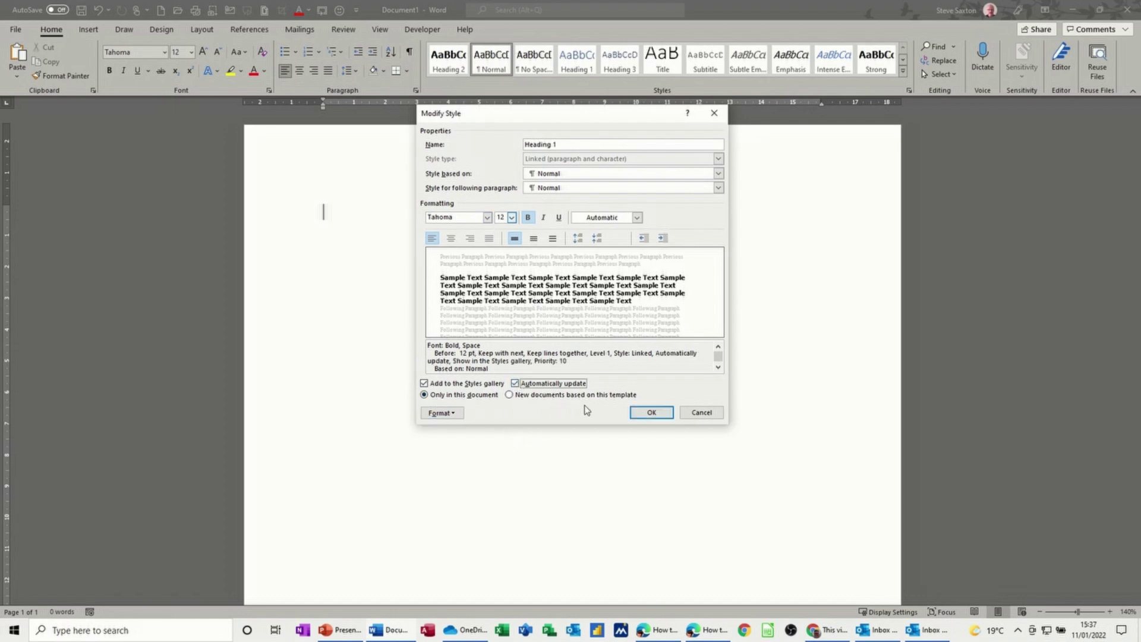
left_click(510, 395)
left_click(647, 414)
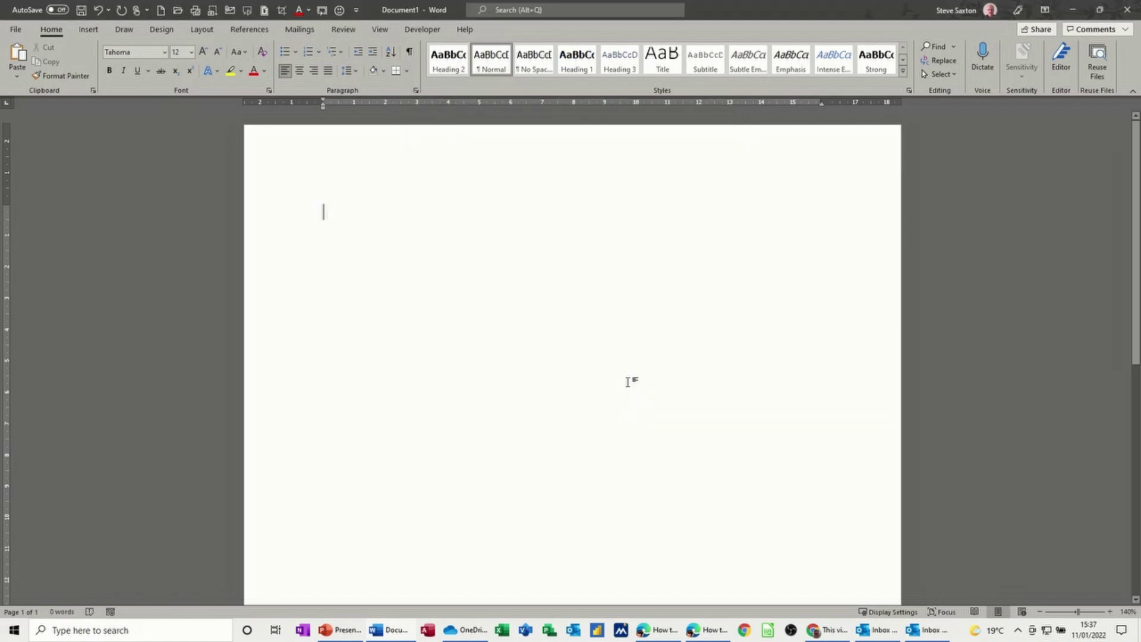
Start a new blank Document2 and confirm its Heading 1 is already Tahoma 12 pt bold
key("ctrl+n")
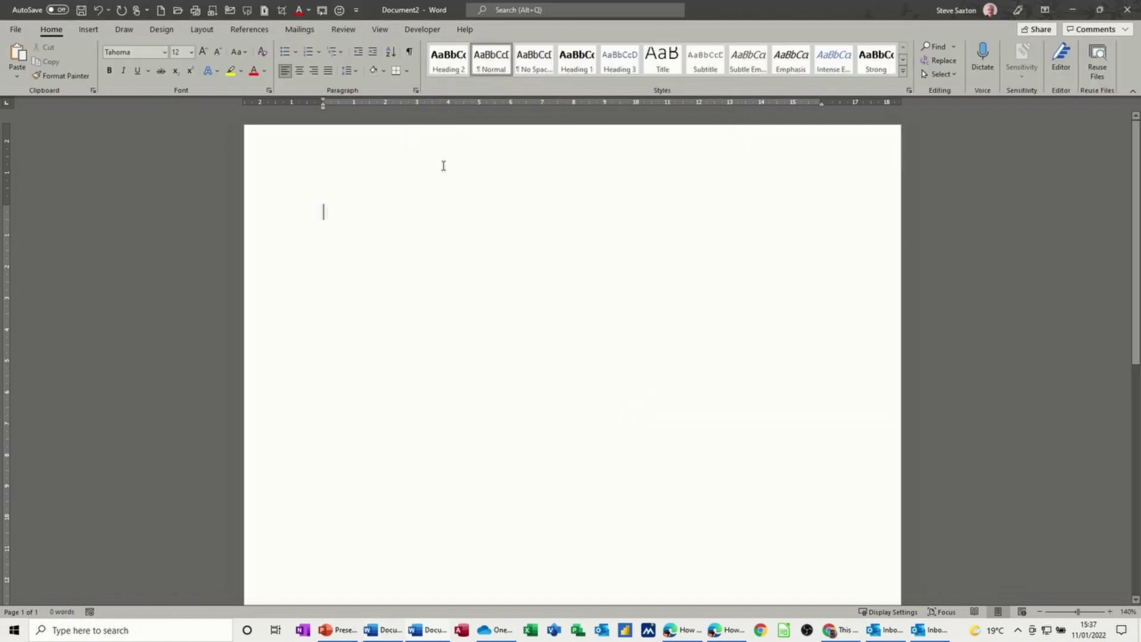
right_click(569, 63)
left_click(587, 81)
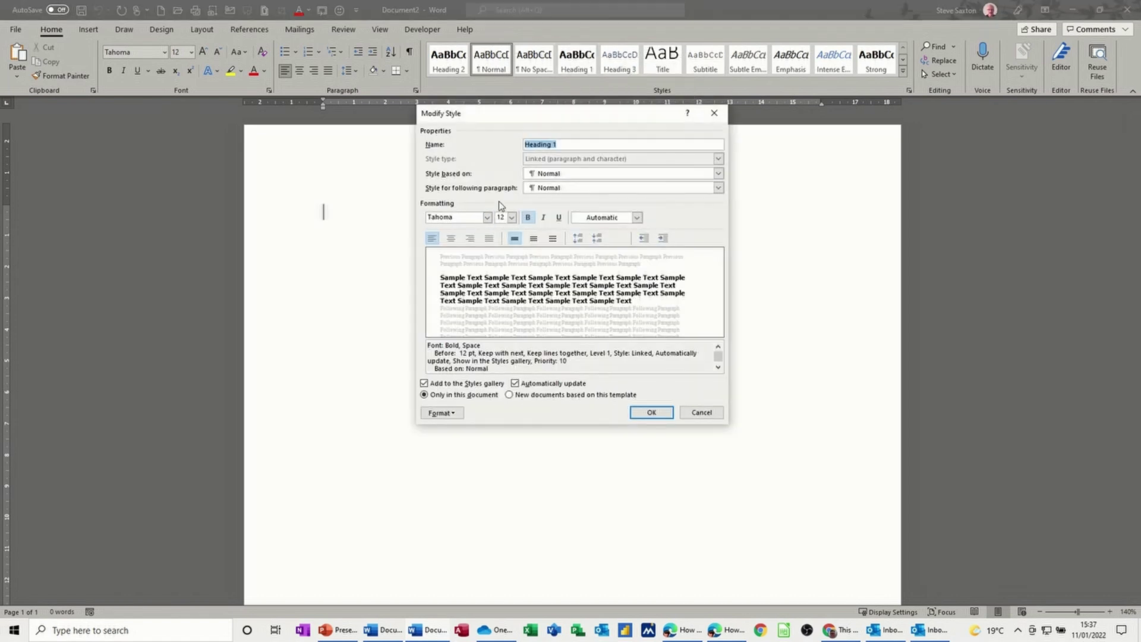
left_click(711, 115)
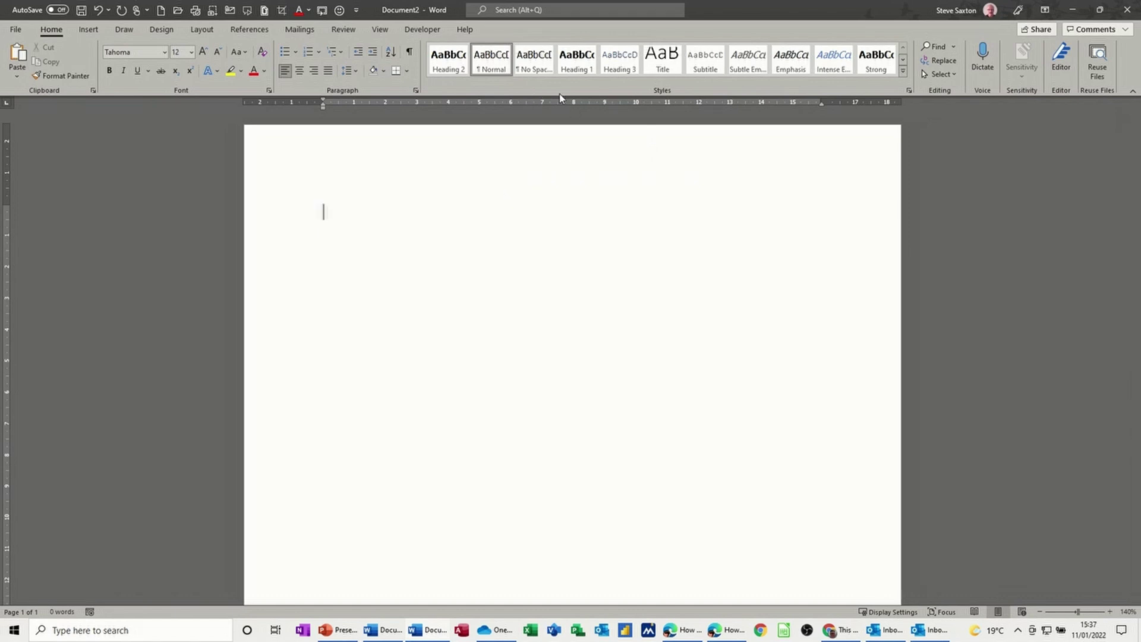
left_click(902, 72)
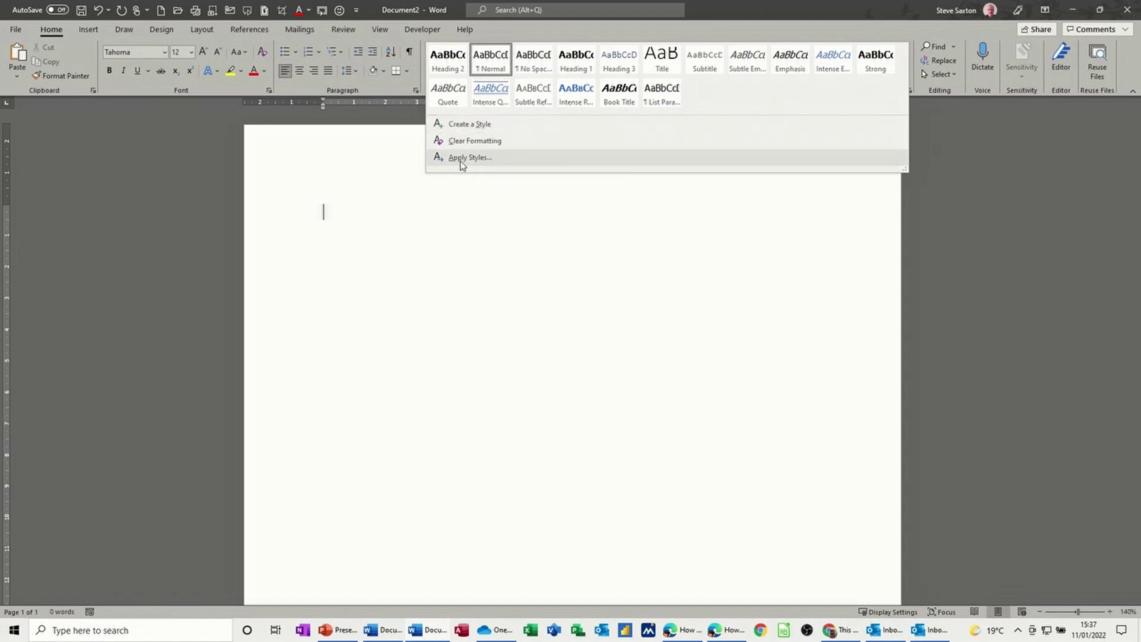
left_click(458, 125)
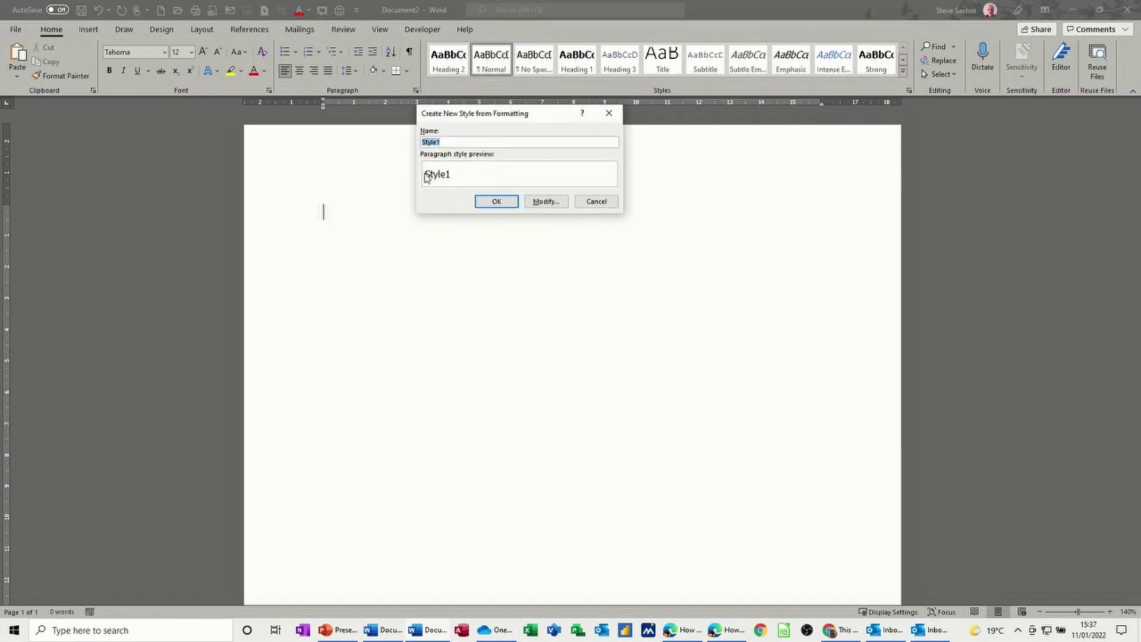
left_click(540, 205)
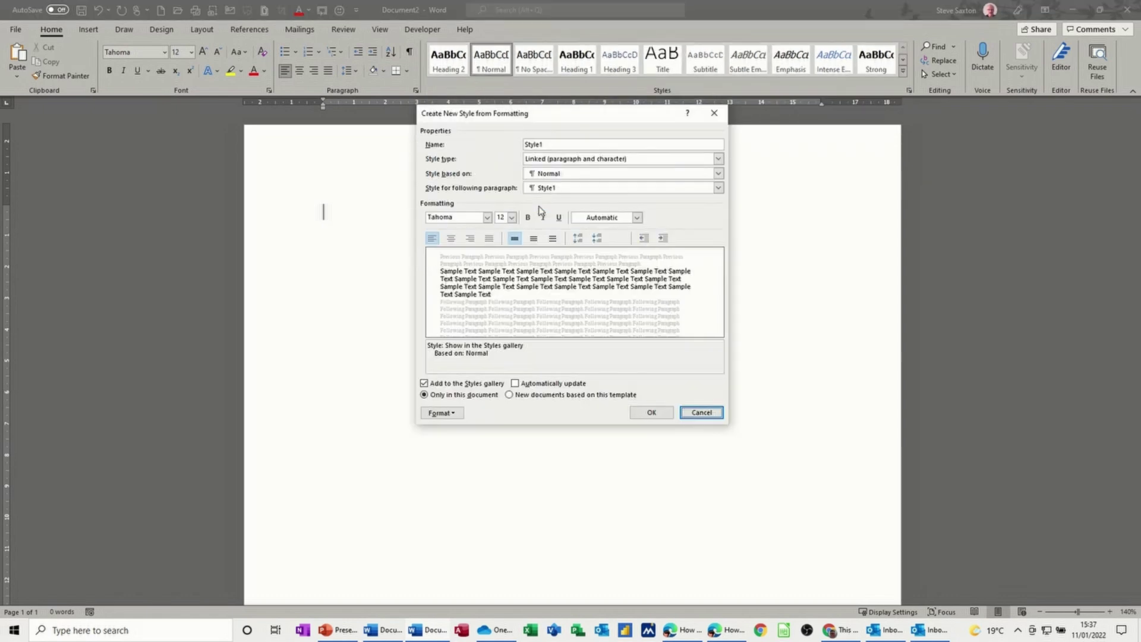
left_click(701, 413)
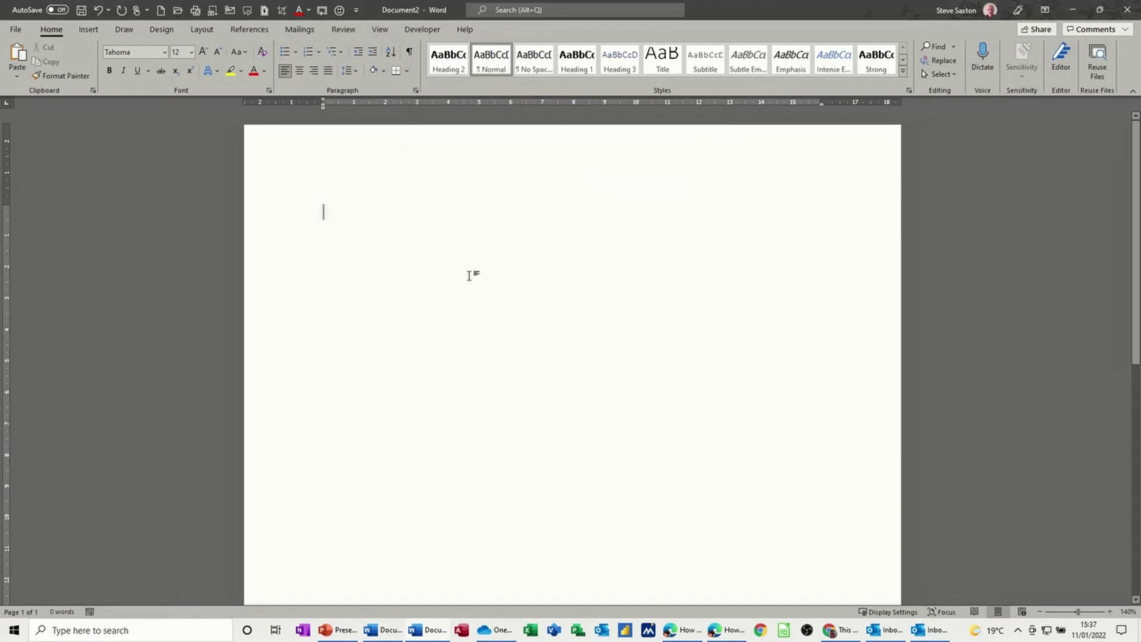
Type a first word on the page and make it red and bold
type("Steve")
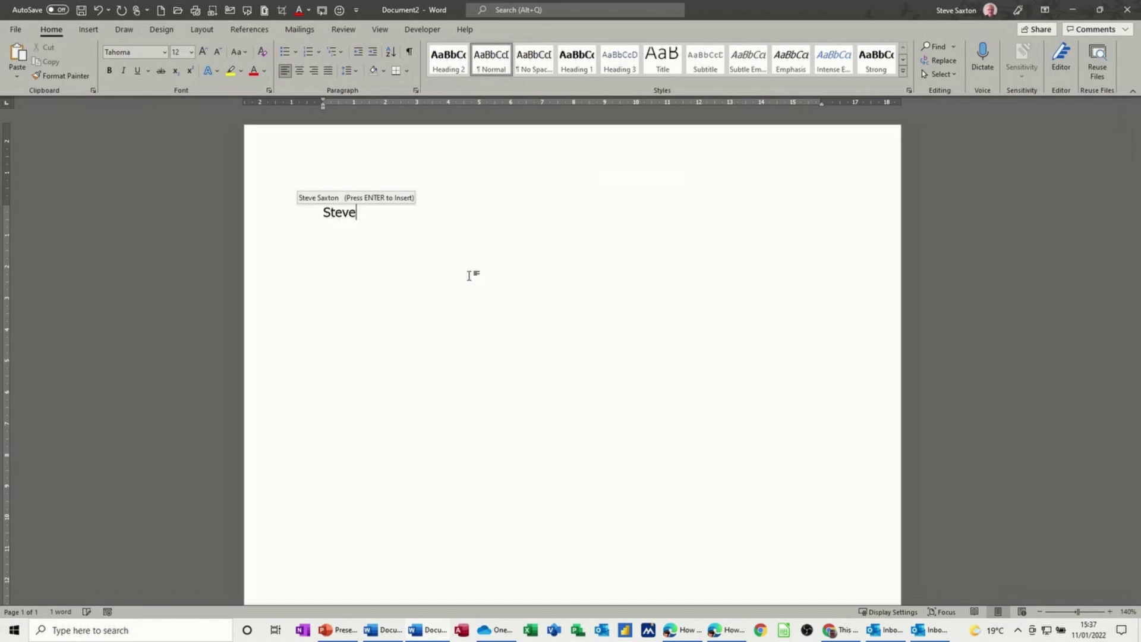
left_click(306, 219)
left_click(252, 72)
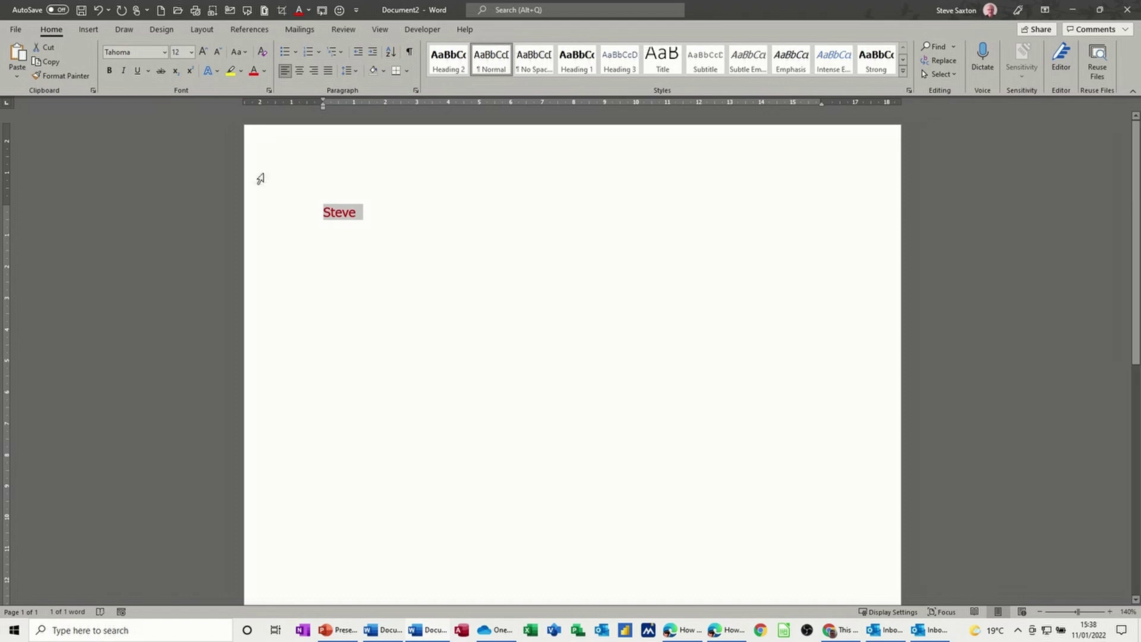
left_click(109, 71)
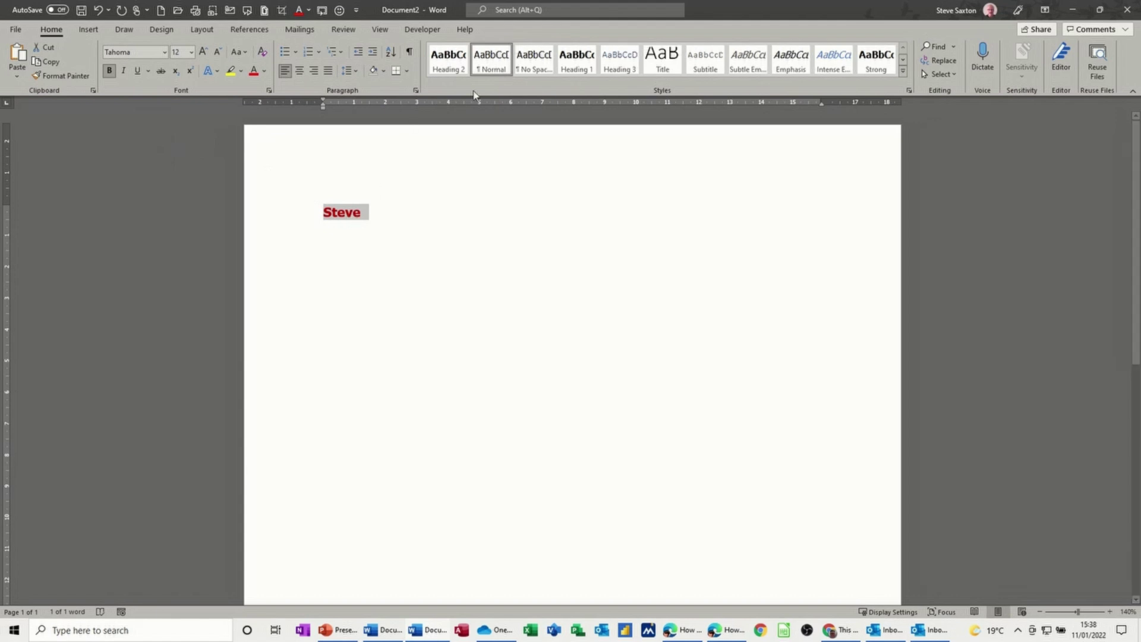
Save the red bold formatting as a new custom quick style in the gallery
left_click(903, 74)
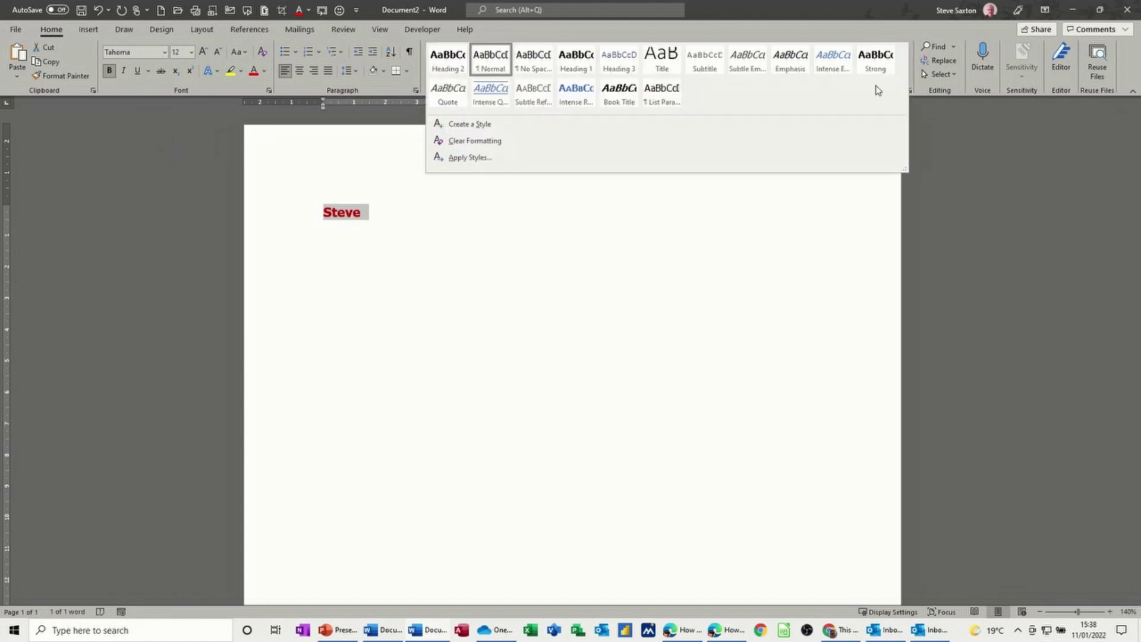
left_click(460, 125)
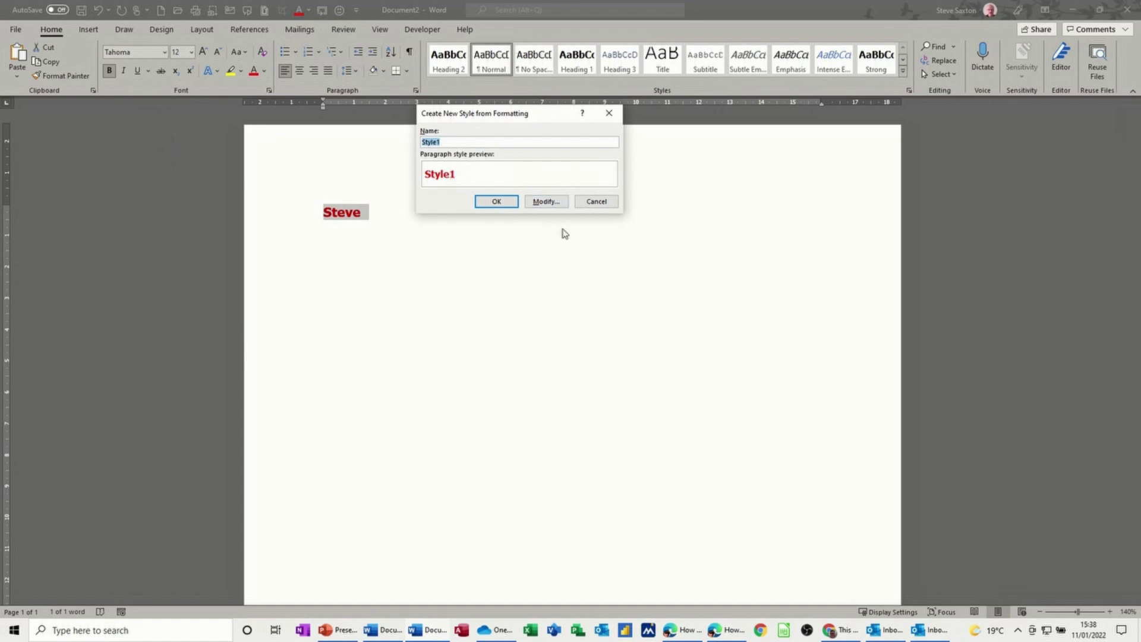
type("S")
left_click(492, 202)
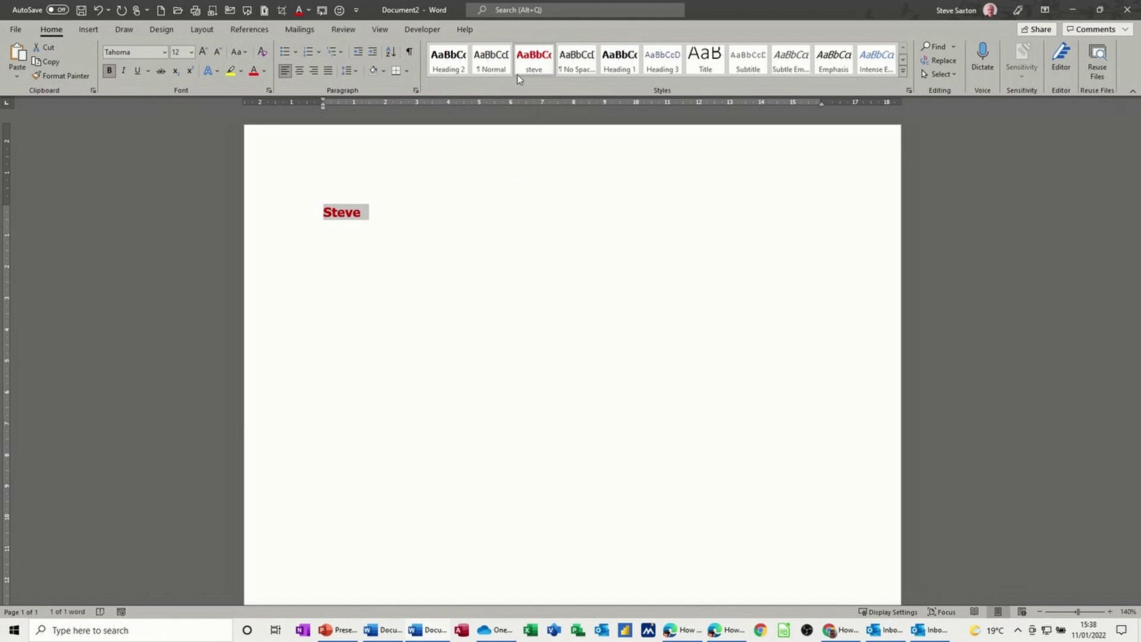
Add a second line 'wdjgwdjgew' in Normal style below the first
left_click(406, 223)
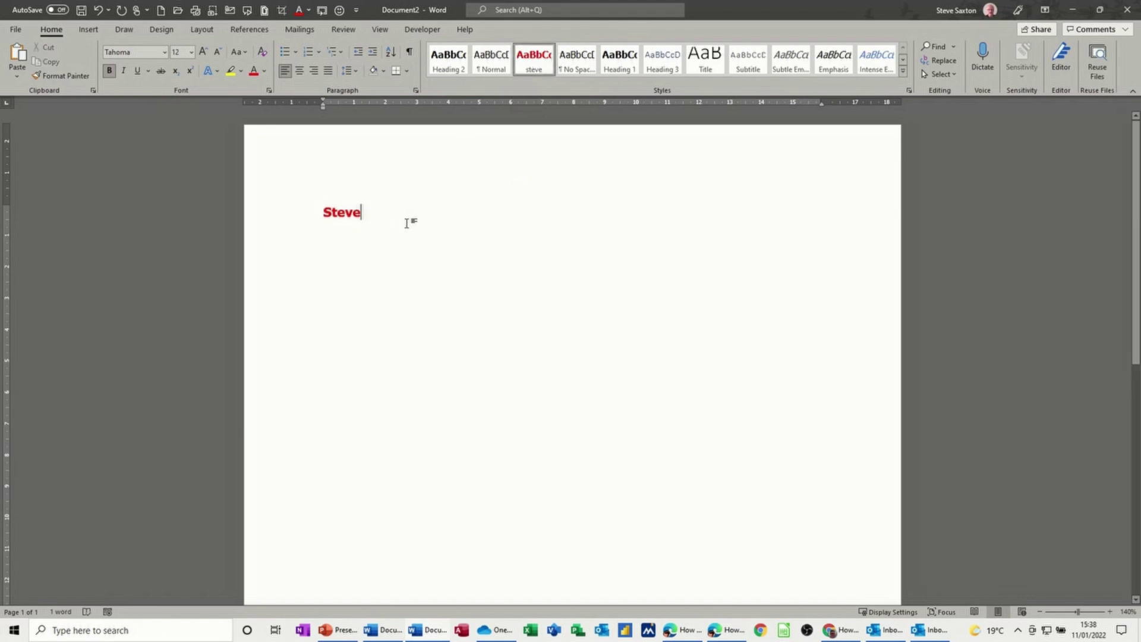
key("Return")
left_click(492, 60)
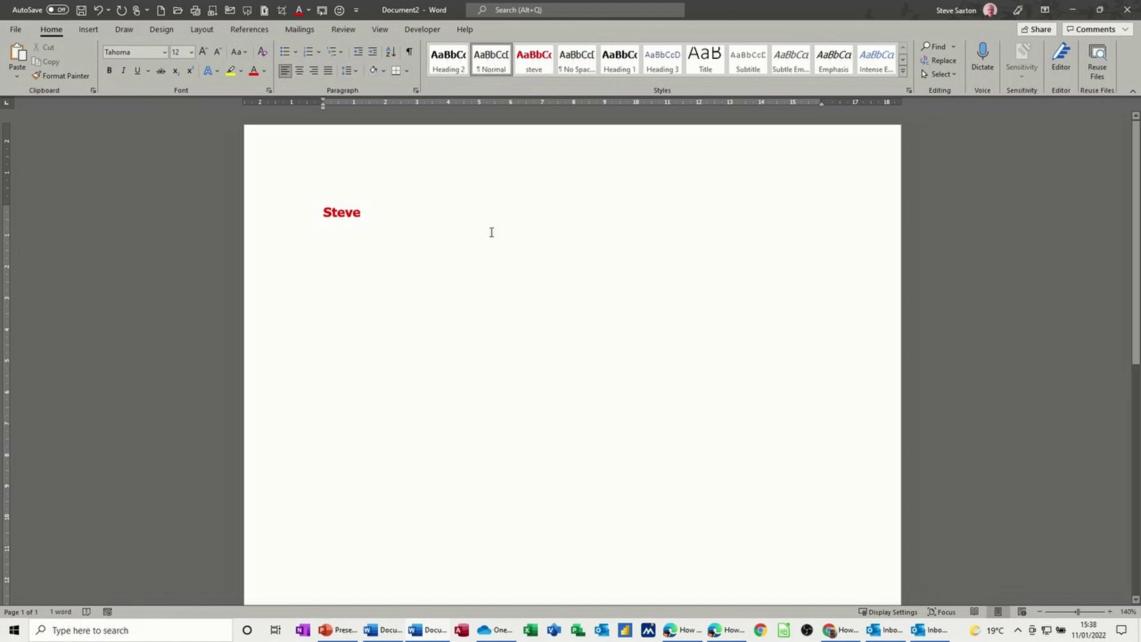
type("wdjgwdjgew")
key("Return")
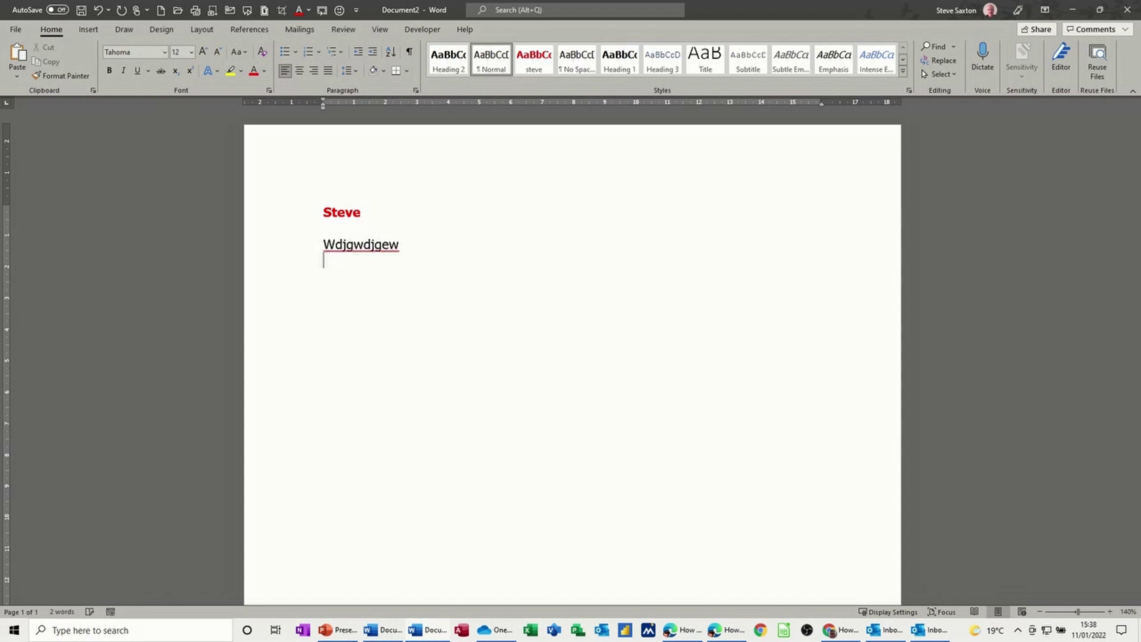
Apply the custom red bold style to the second line
left_click(289, 246)
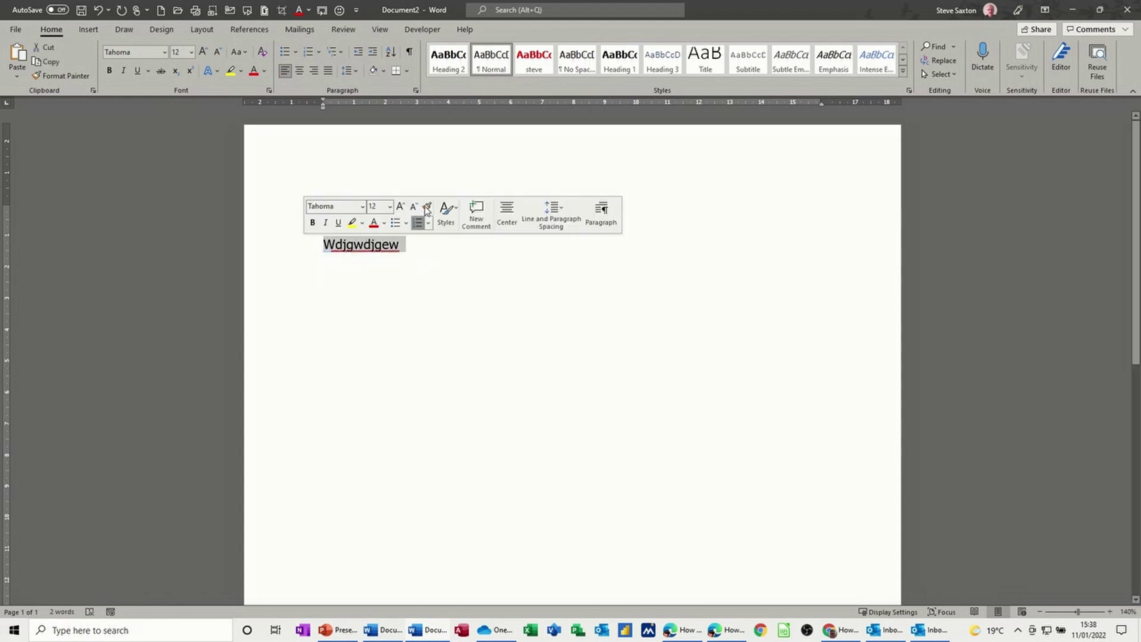
left_click(533, 60)
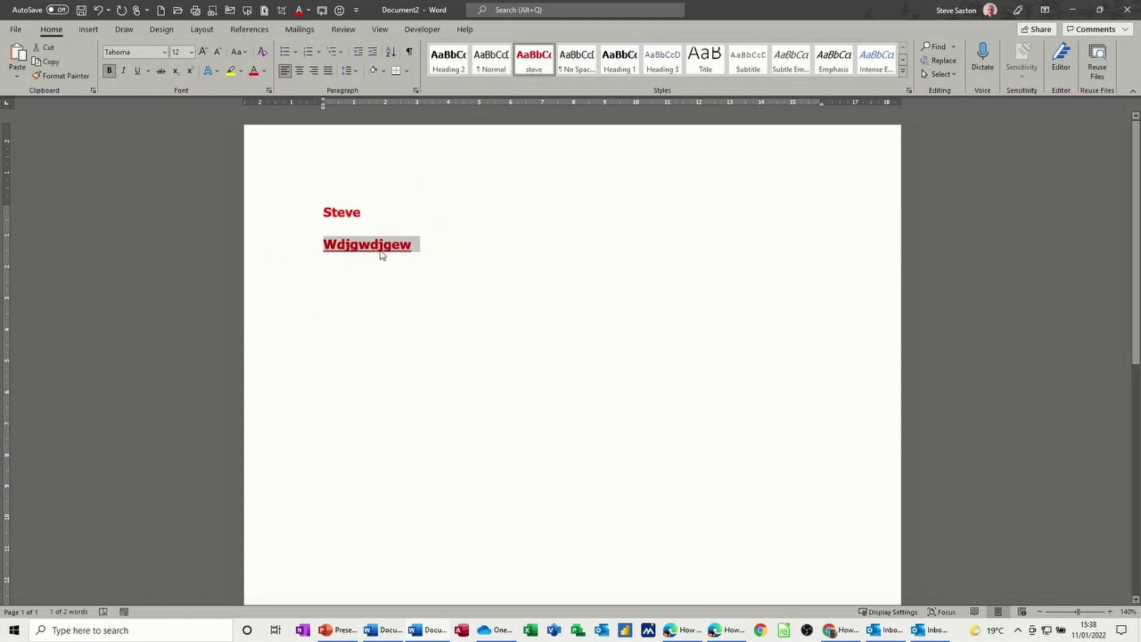
left_click(394, 285)
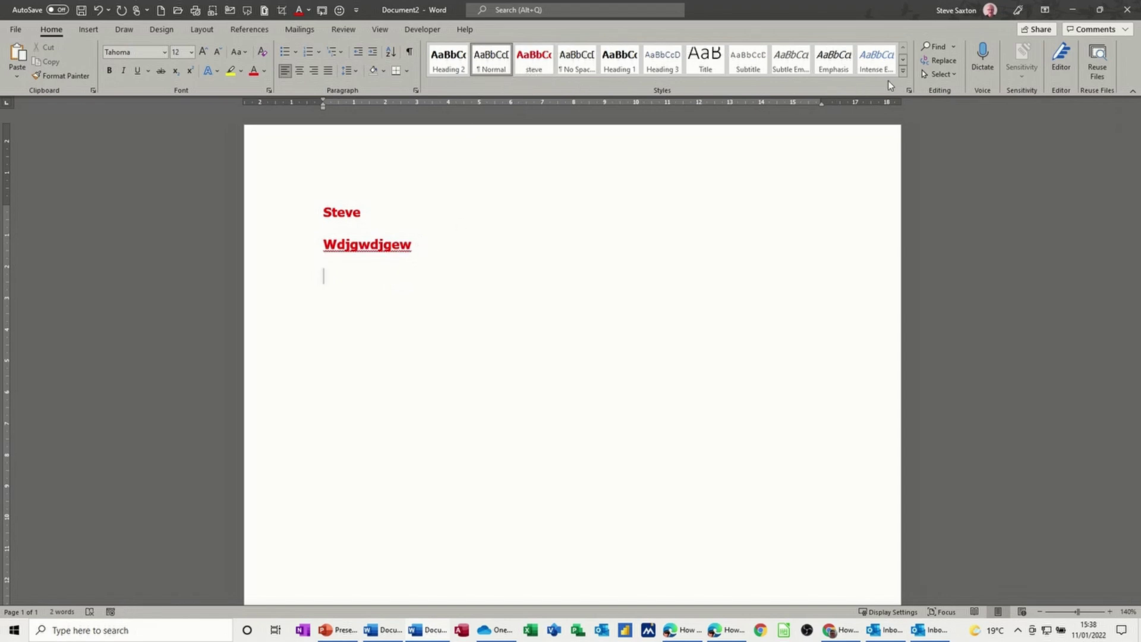
left_click(901, 72)
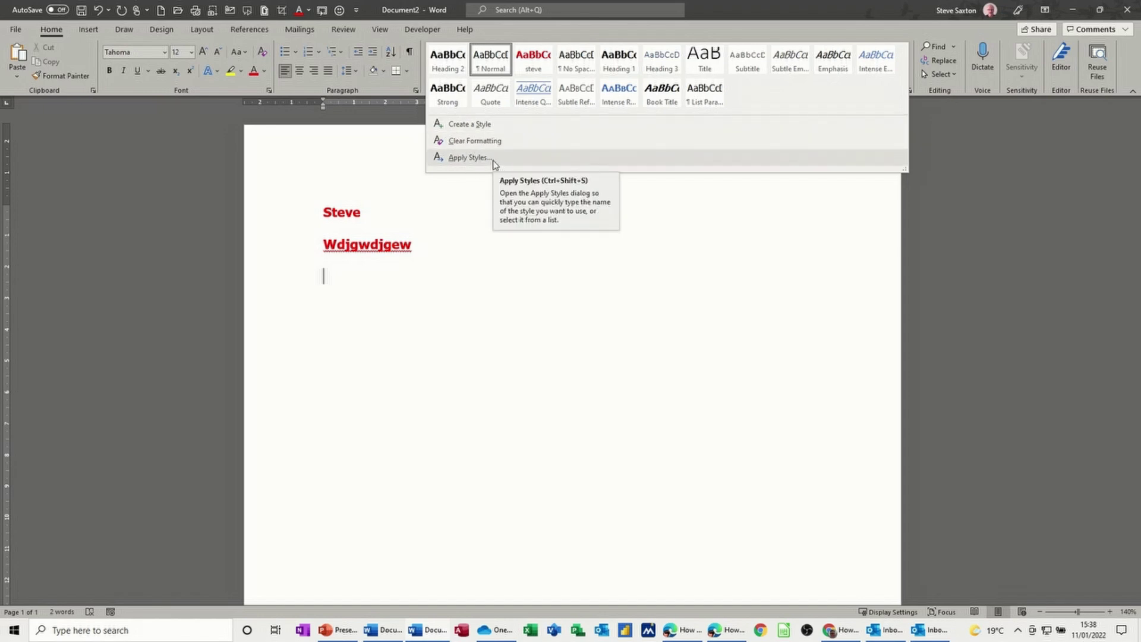
left_click(470, 159)
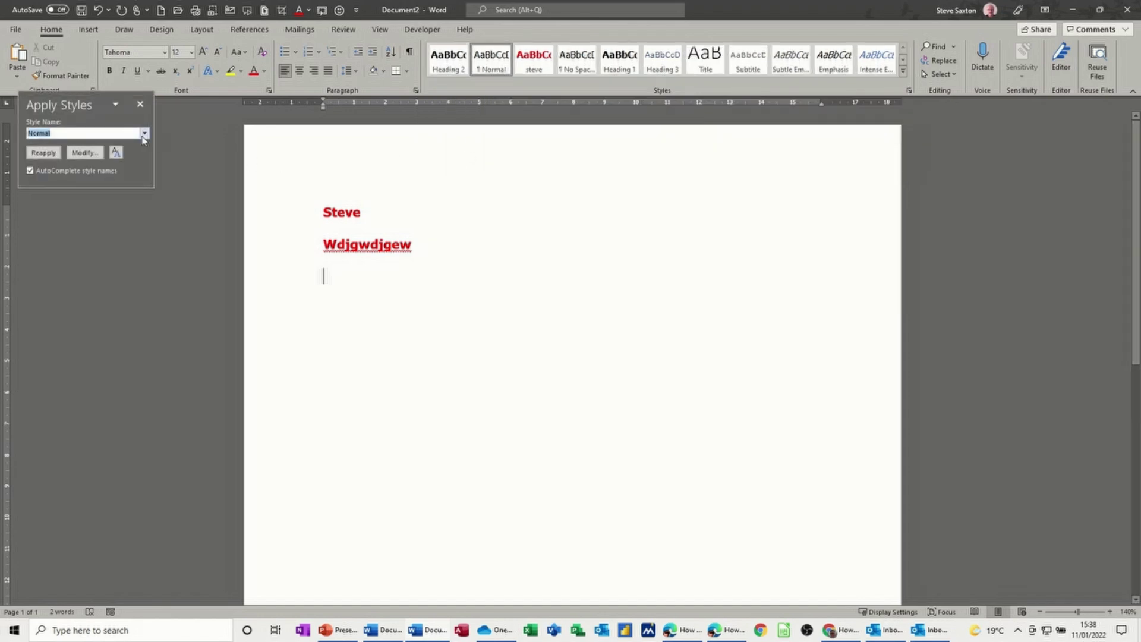
left_click_drag(95, 101, 518, 142)
left_click(569, 177)
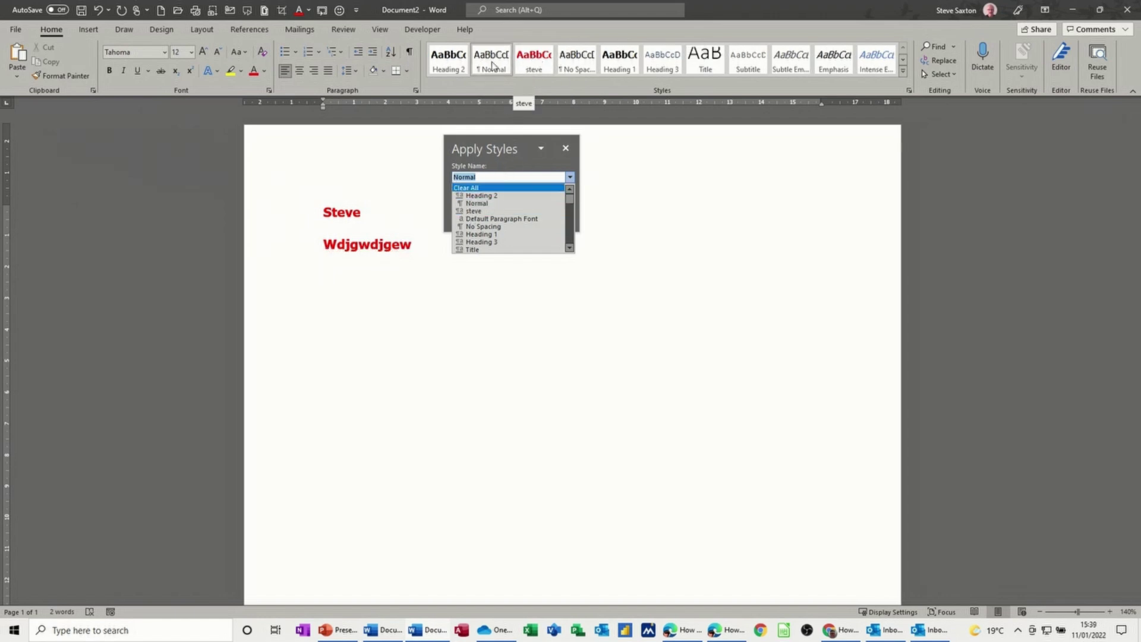
left_click(569, 248)
left_click(569, 248)
left_click(570, 248)
left_click(569, 248)
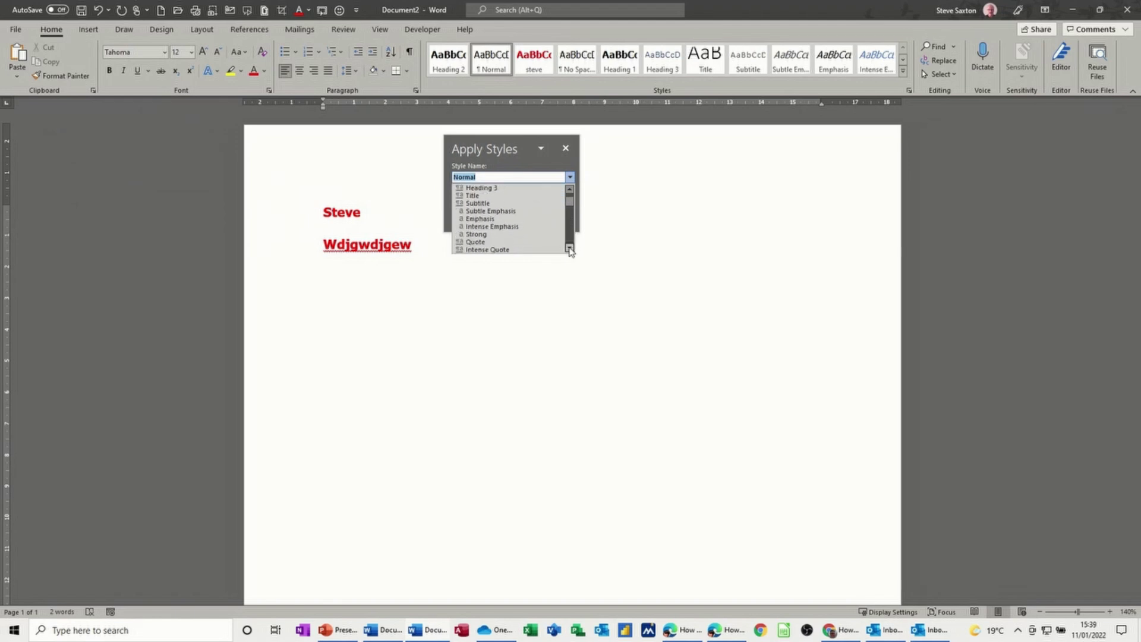
left_click(569, 249)
left_click(570, 248)
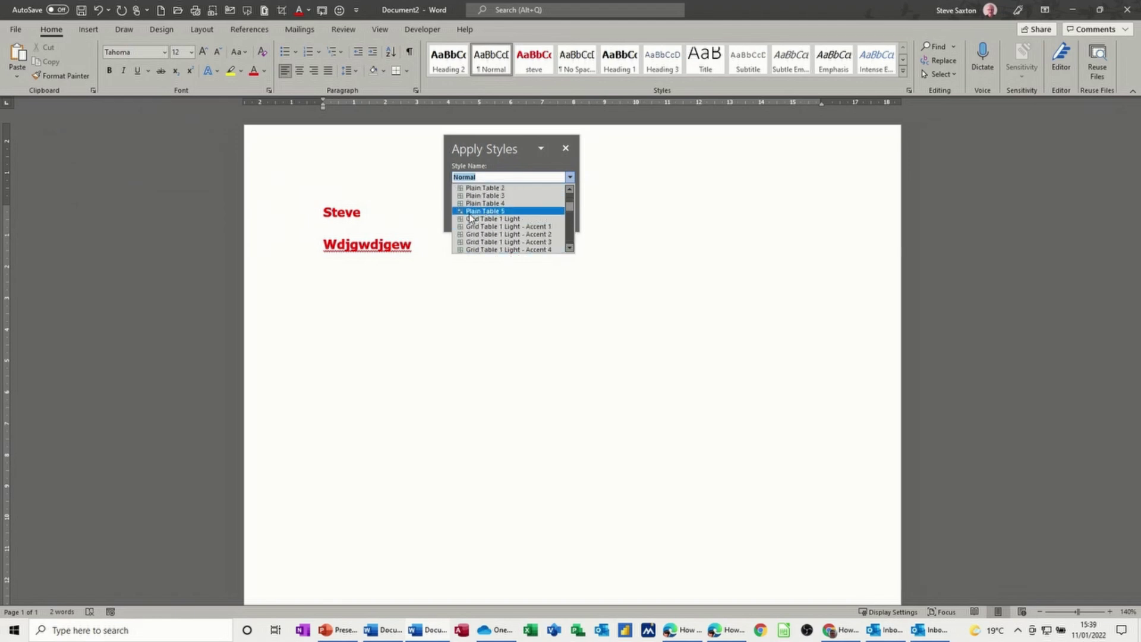
left_click(481, 211)
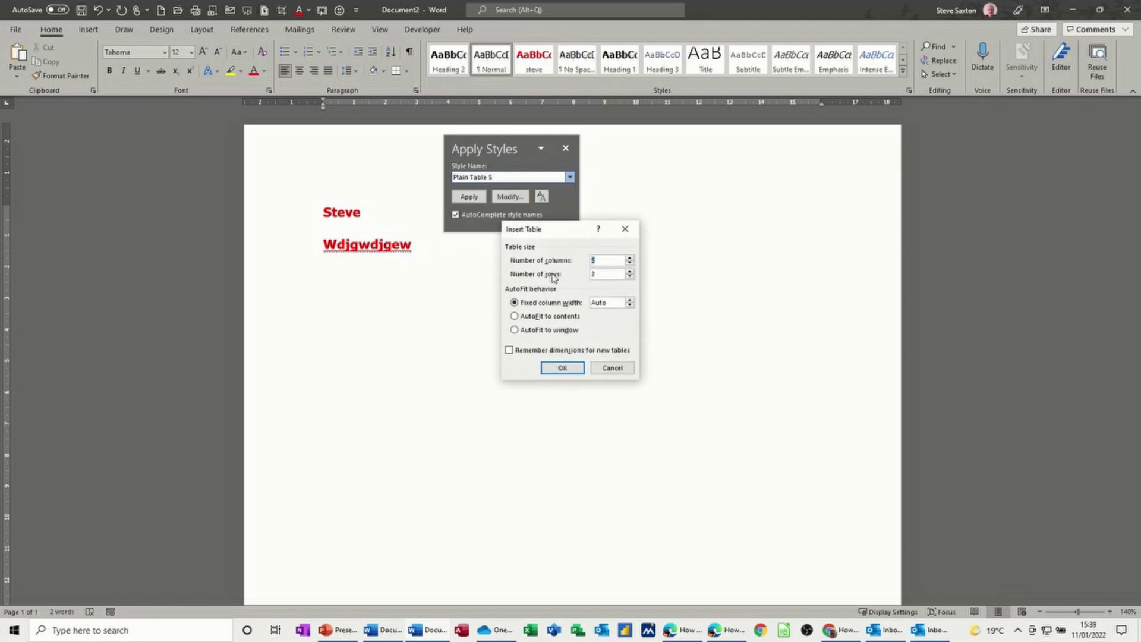
left_click(612, 368)
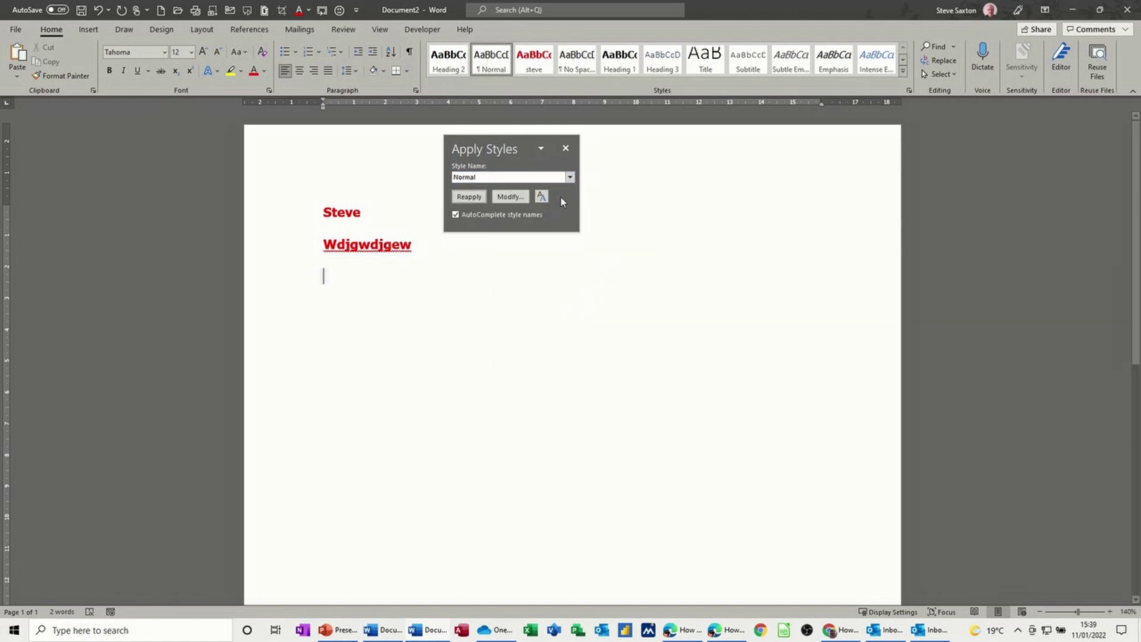
left_click(569, 177)
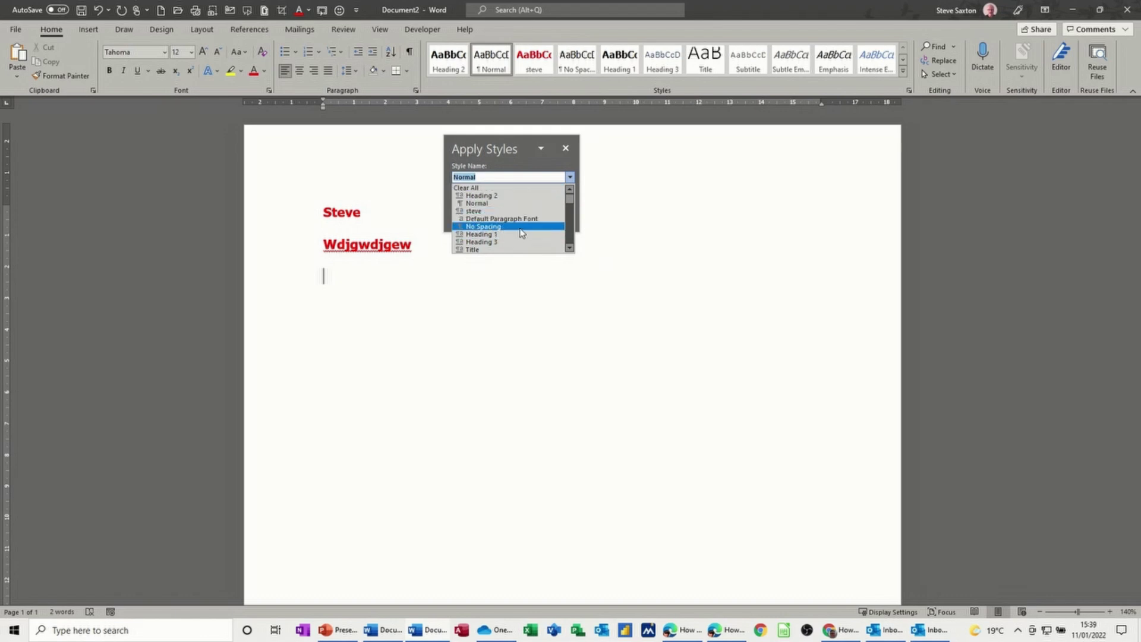
scroll(521, 233, "down", 20)
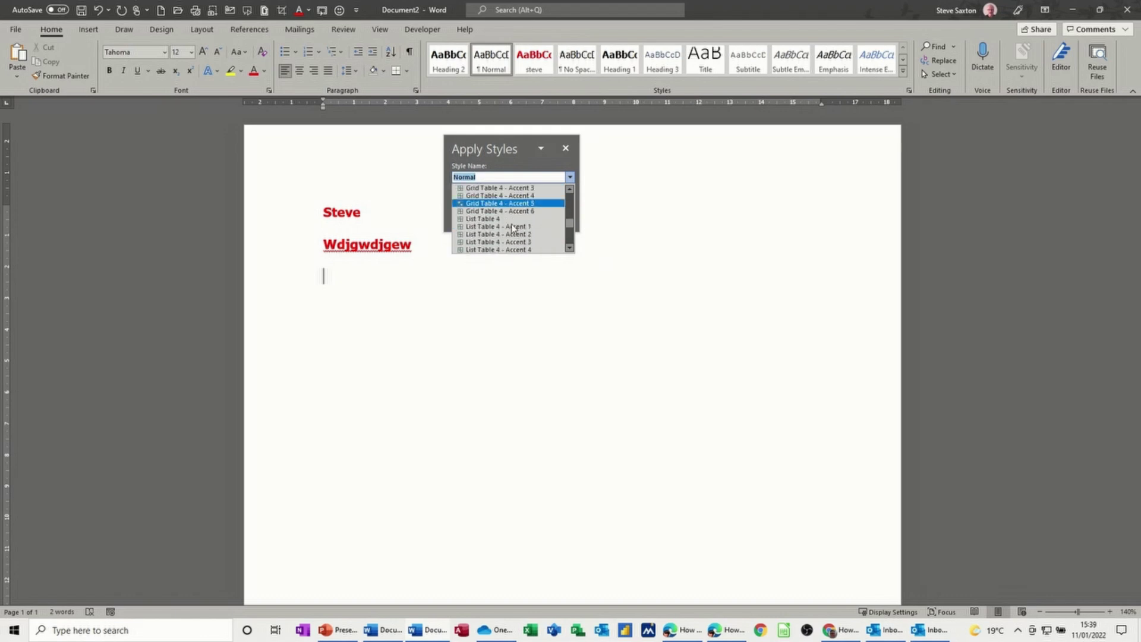
scroll(512, 228, "down", 15)
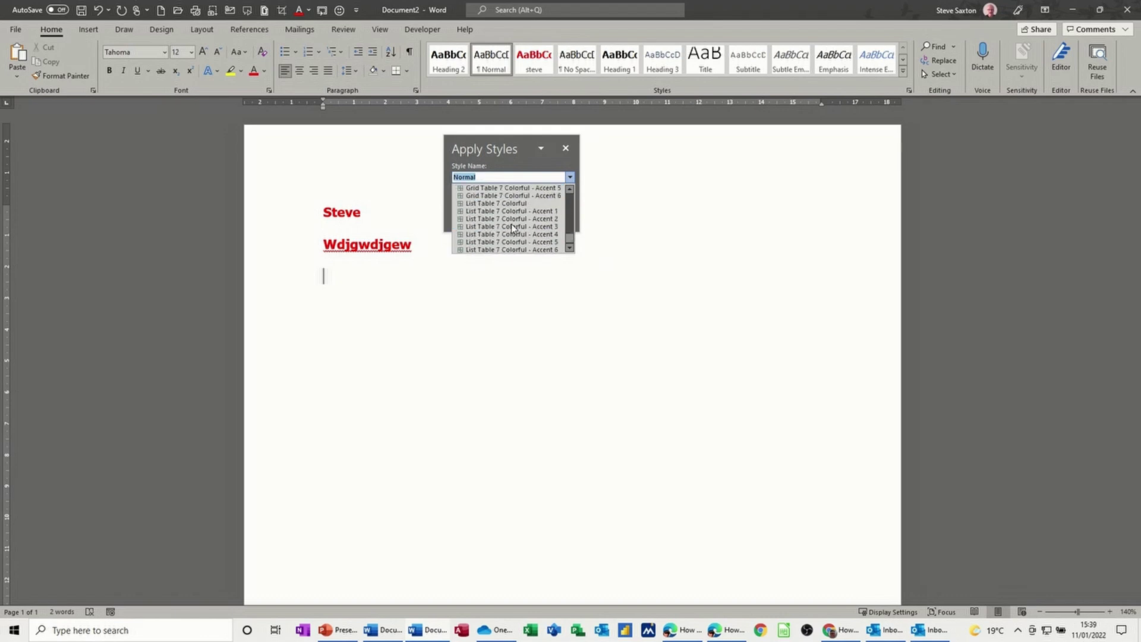
left_click(563, 154)
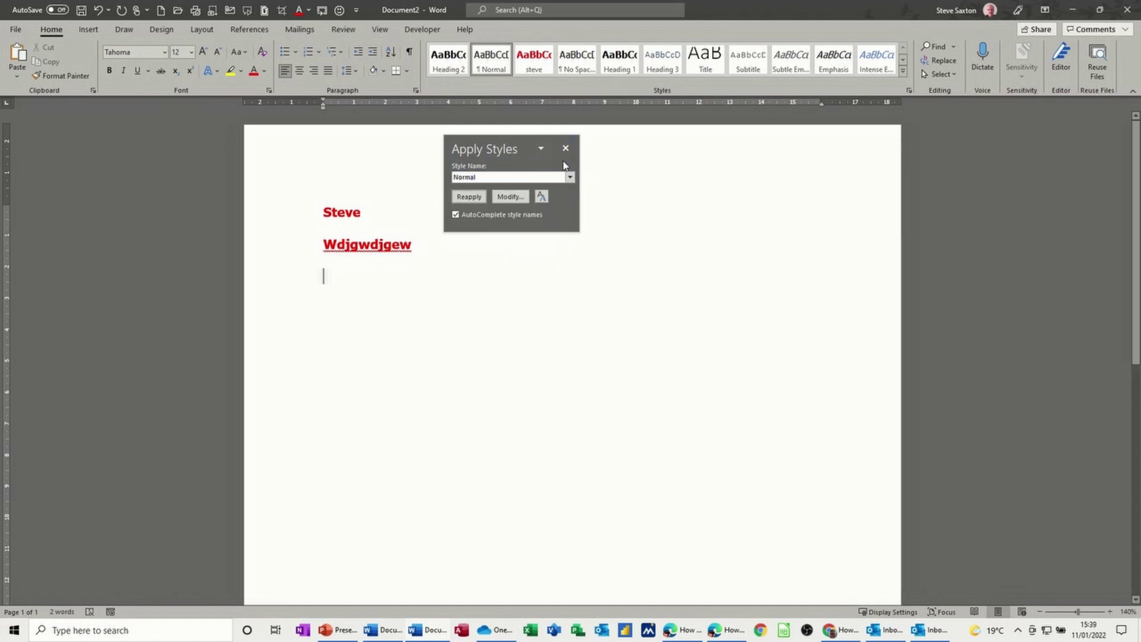
left_click(565, 150)
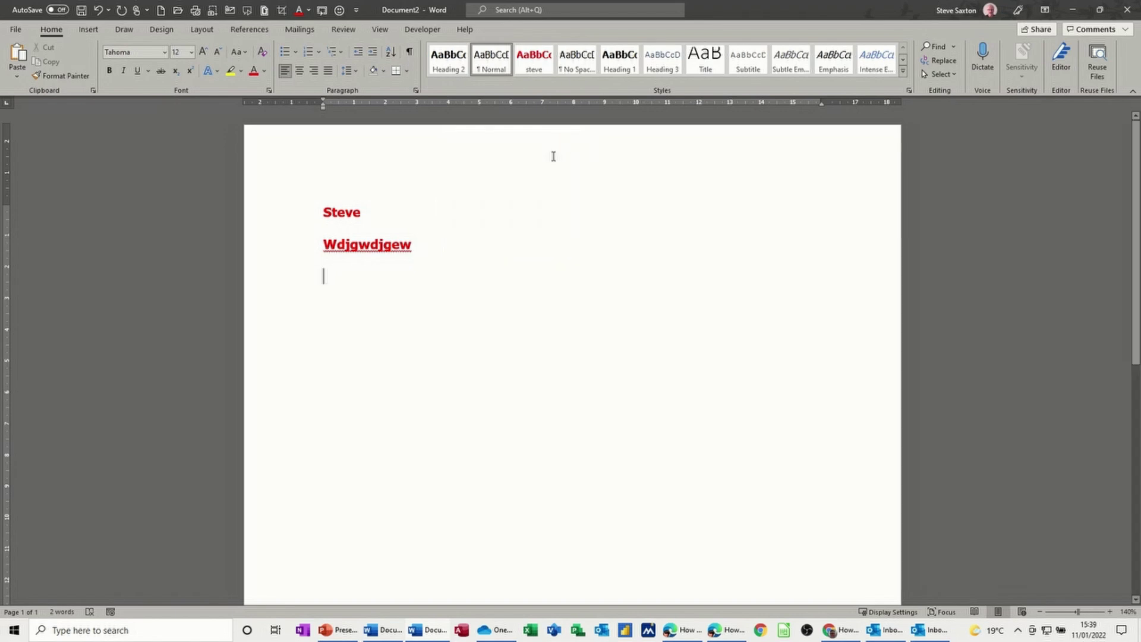
Select the first line and float the full Styles pane over the page
left_click(298, 217)
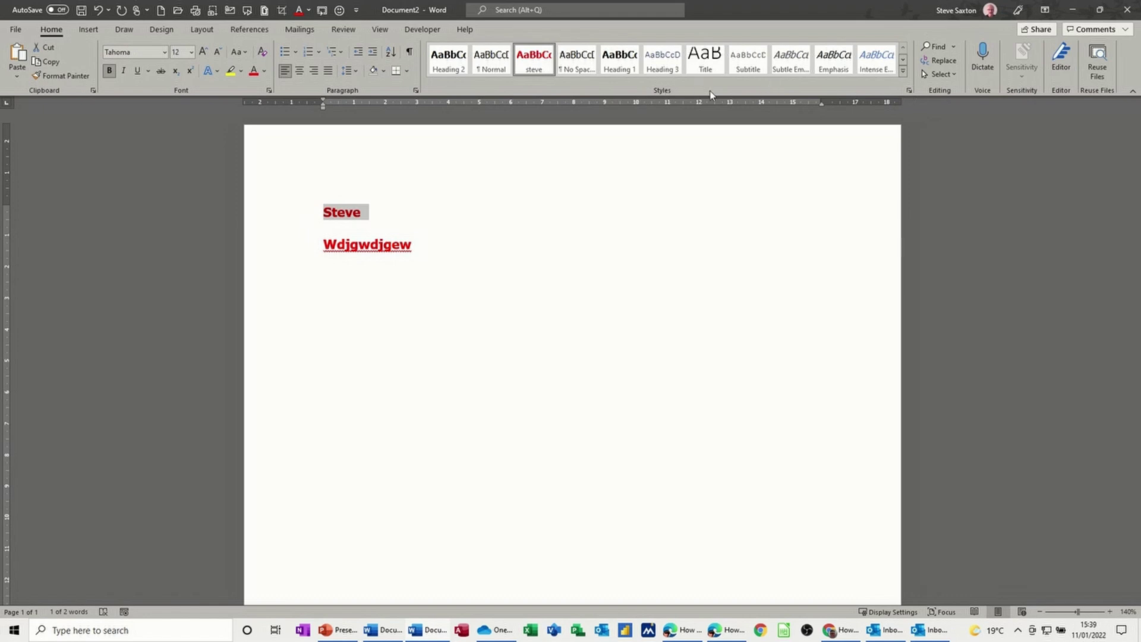
left_click(908, 91)
left_click_drag(1022, 107, 727, 138)
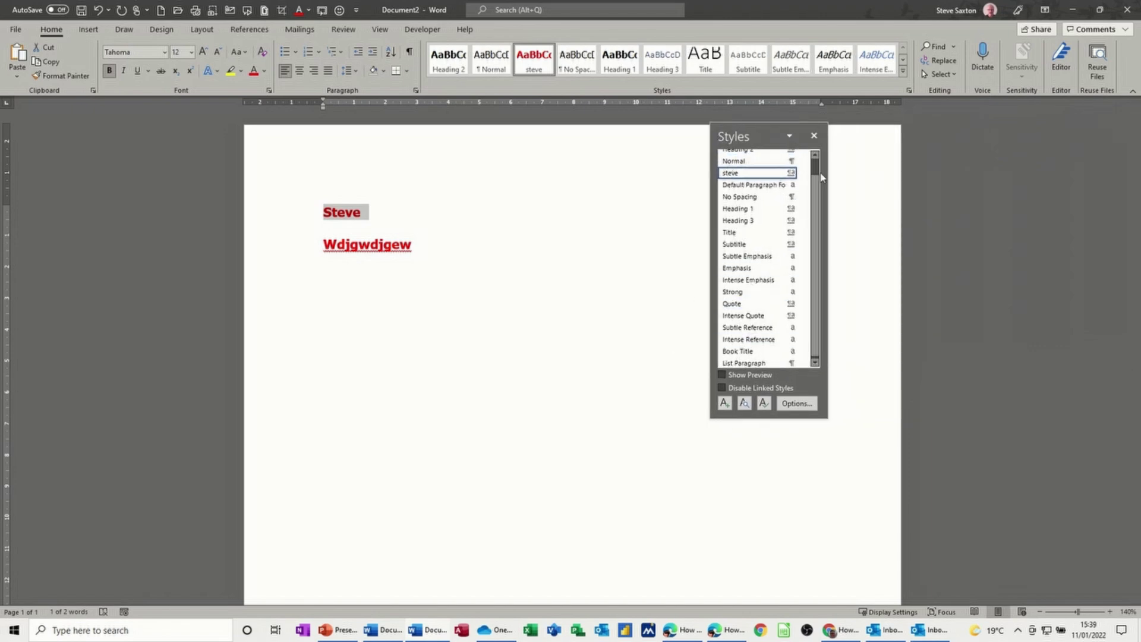
scroll(813, 193, "up", 1)
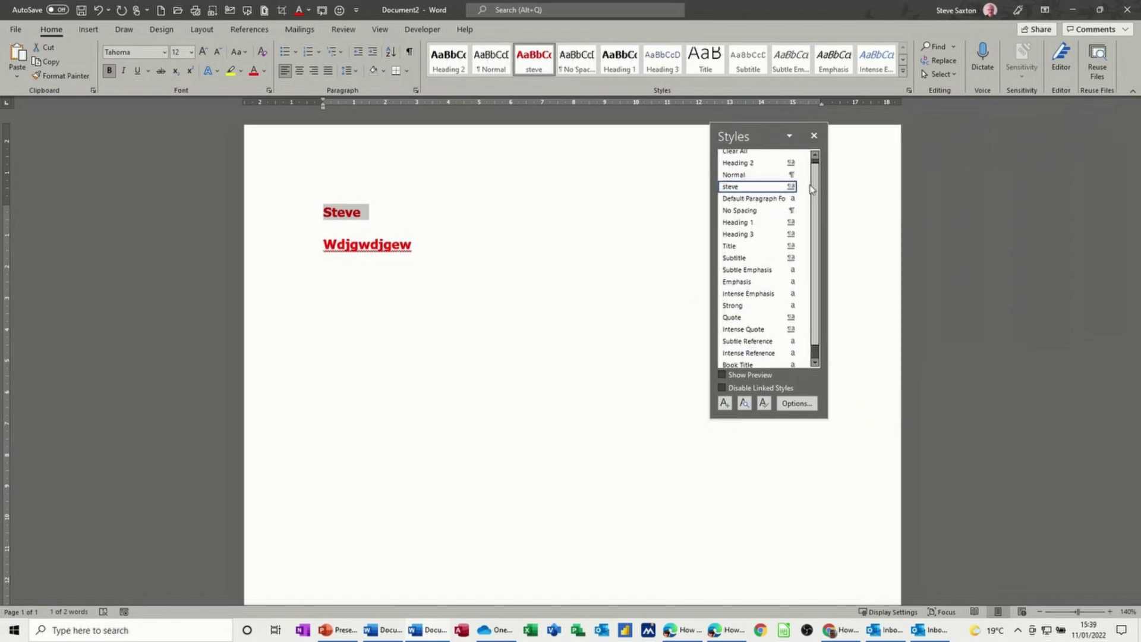
scroll(802, 255, "down", 1)
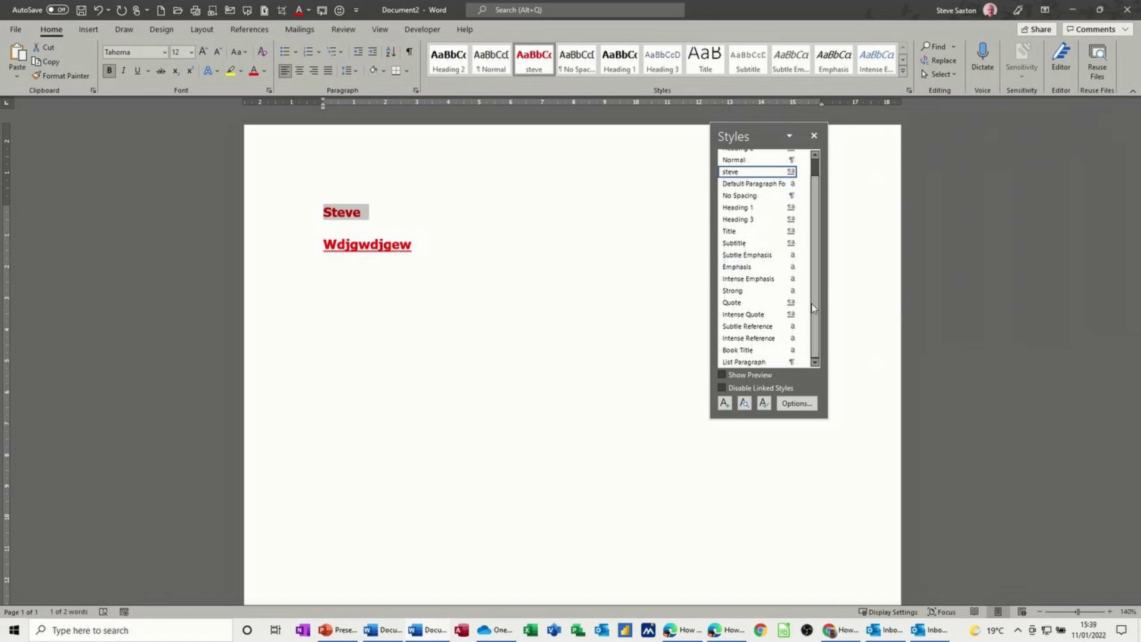
scroll(814, 305, "up", 1)
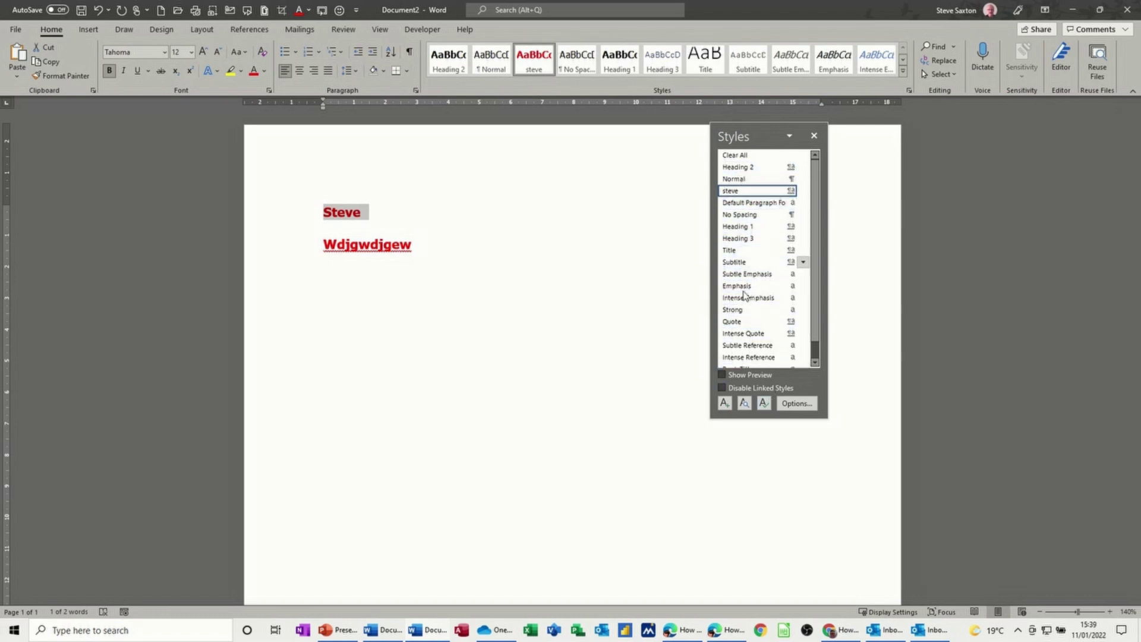
Set the Styles pane to show All styles sorted Alphabetically
left_click(791, 405)
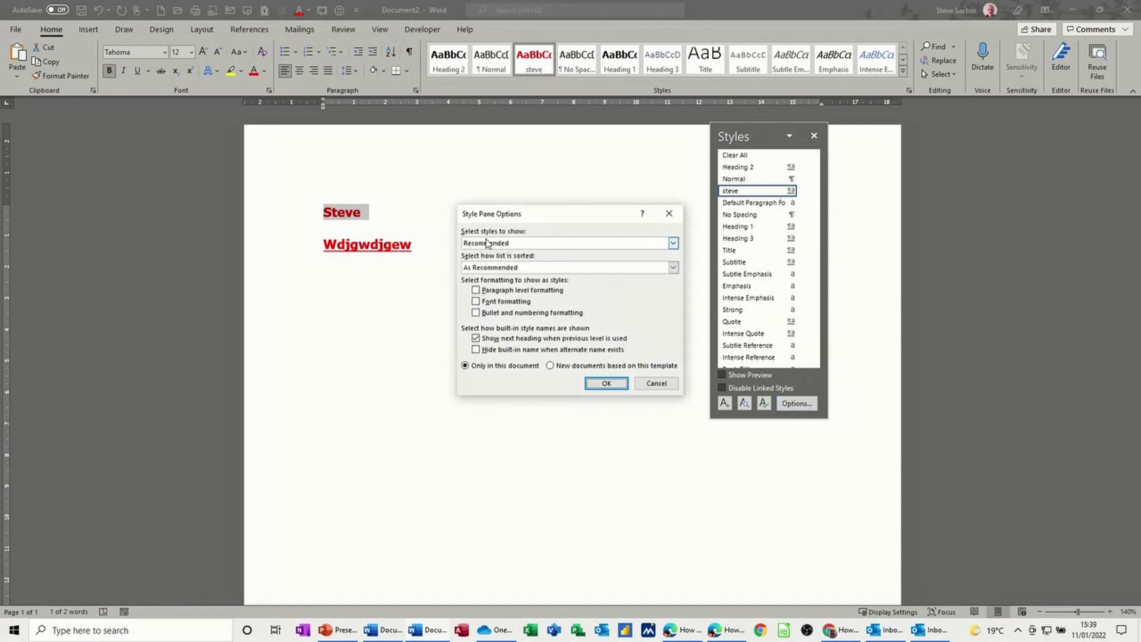
left_click(674, 244)
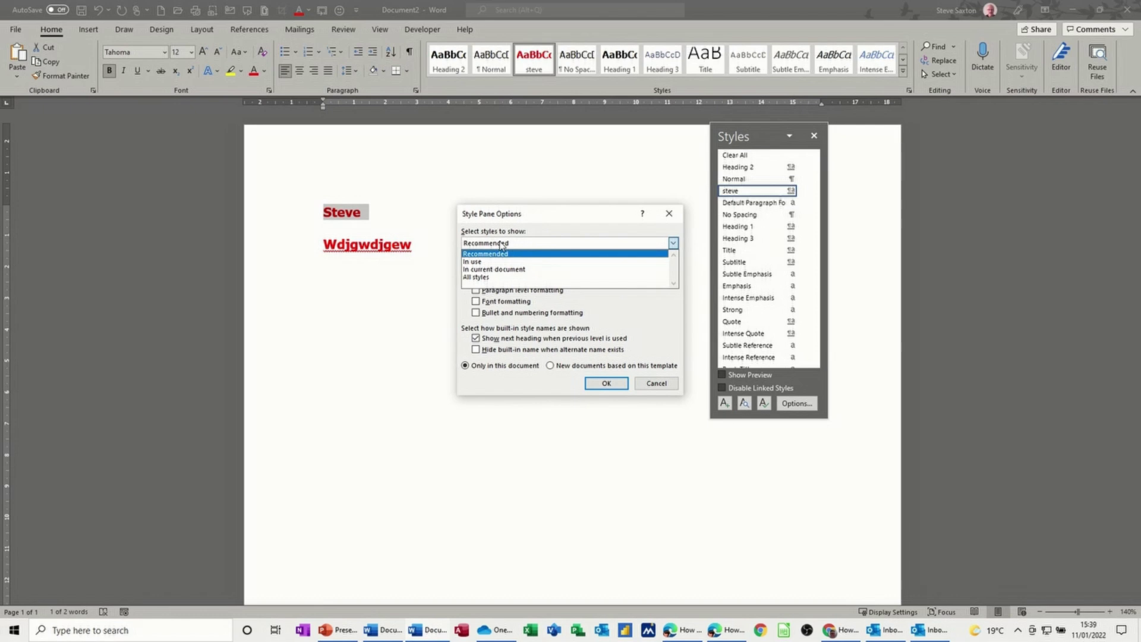
left_click(489, 277)
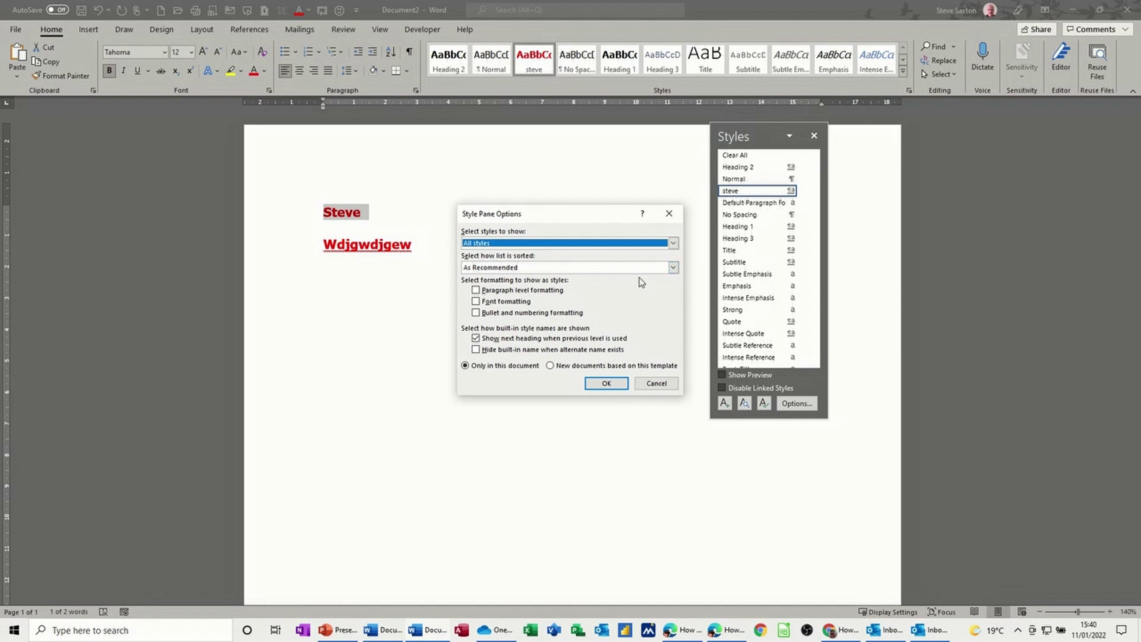
left_click(674, 268)
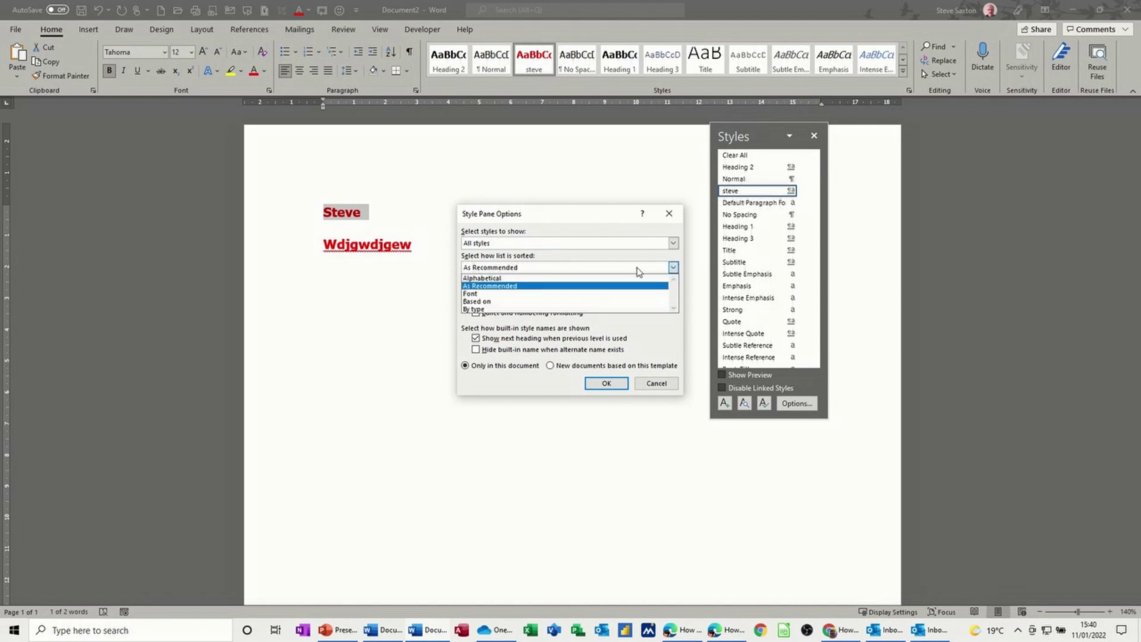
left_click(558, 278)
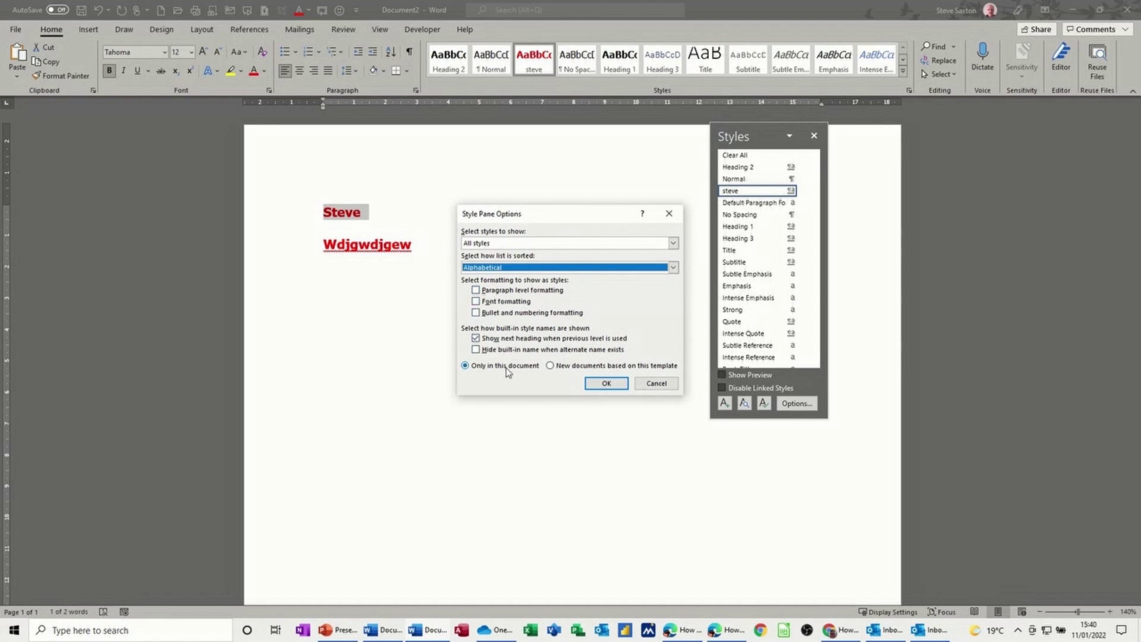
left_click(604, 382)
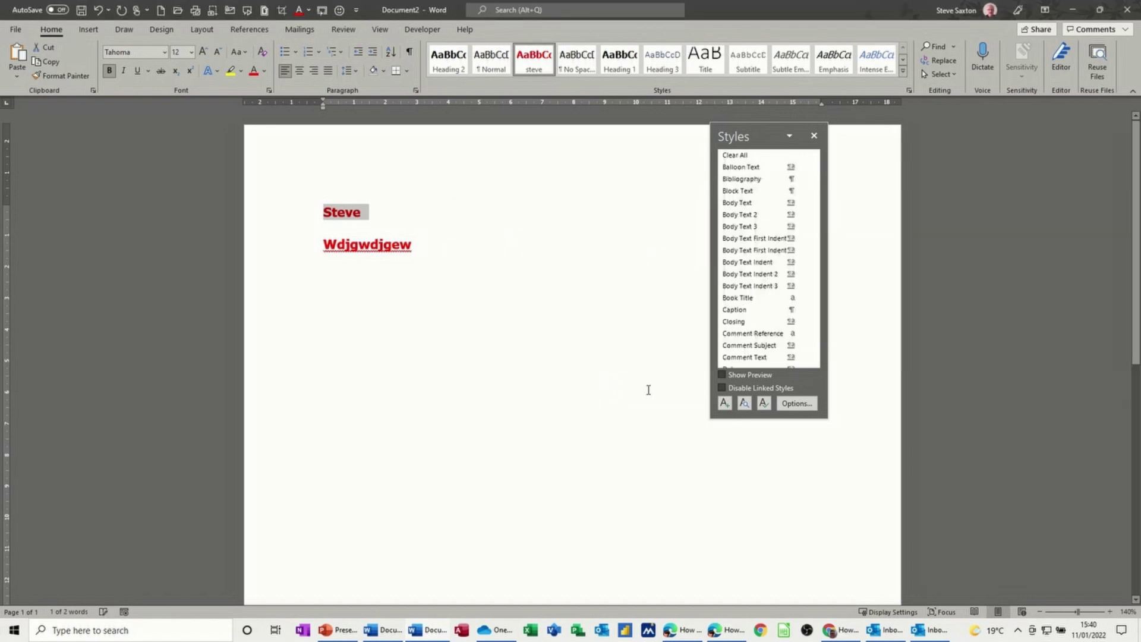
left_click_drag(814, 310, 815, 259)
Switch the Styles pane to Recommended styles sorted As Recommended
left_click(789, 404)
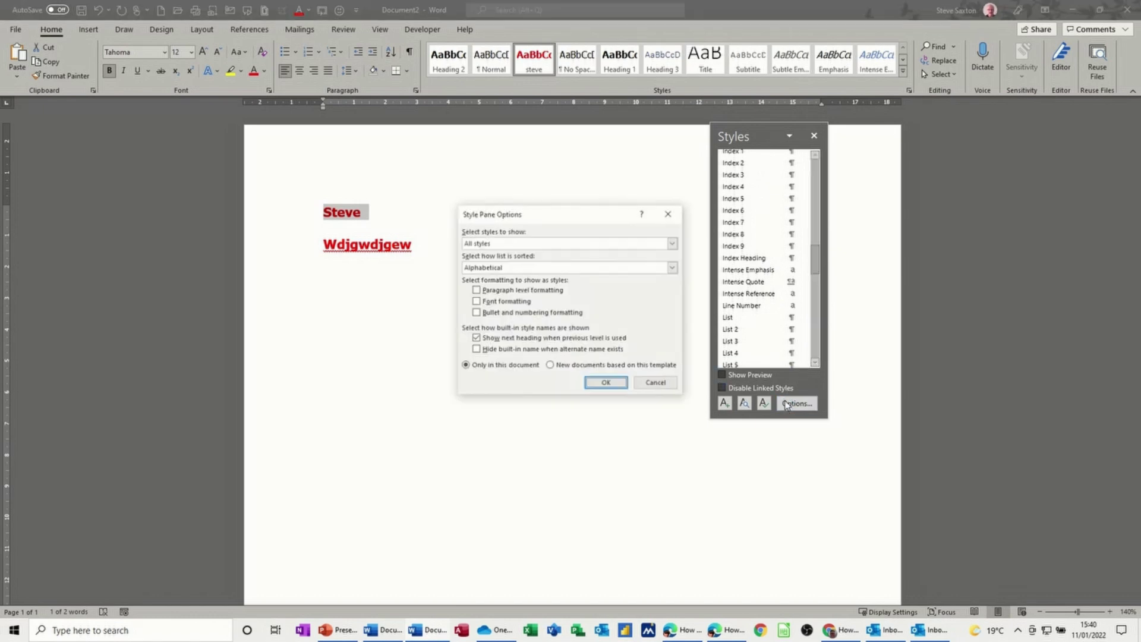
left_click(673, 244)
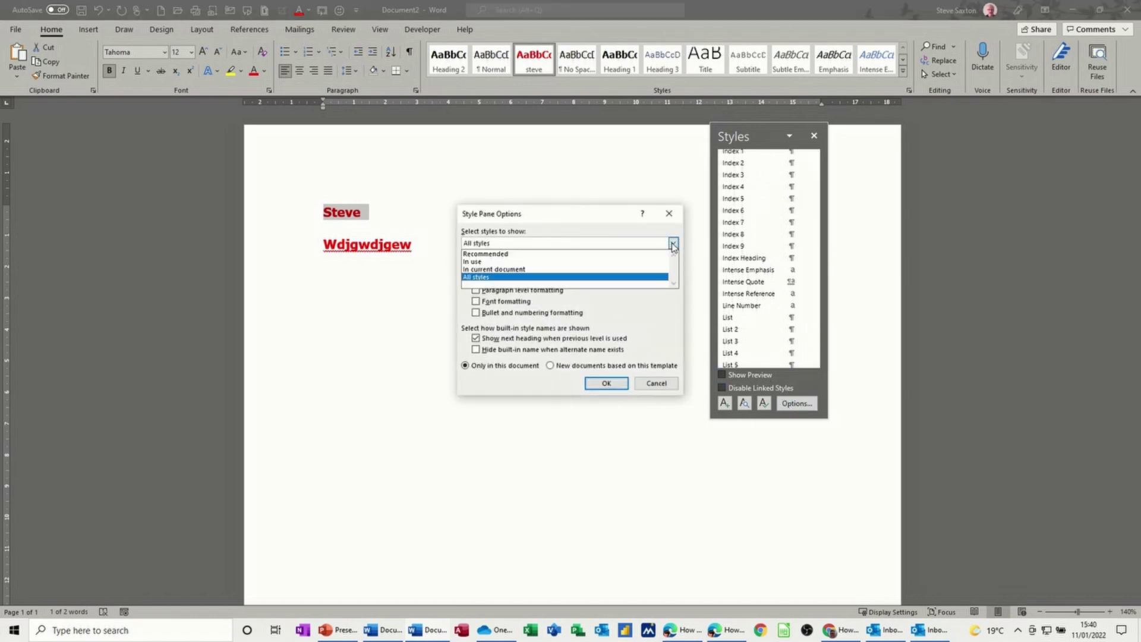
left_click(573, 257)
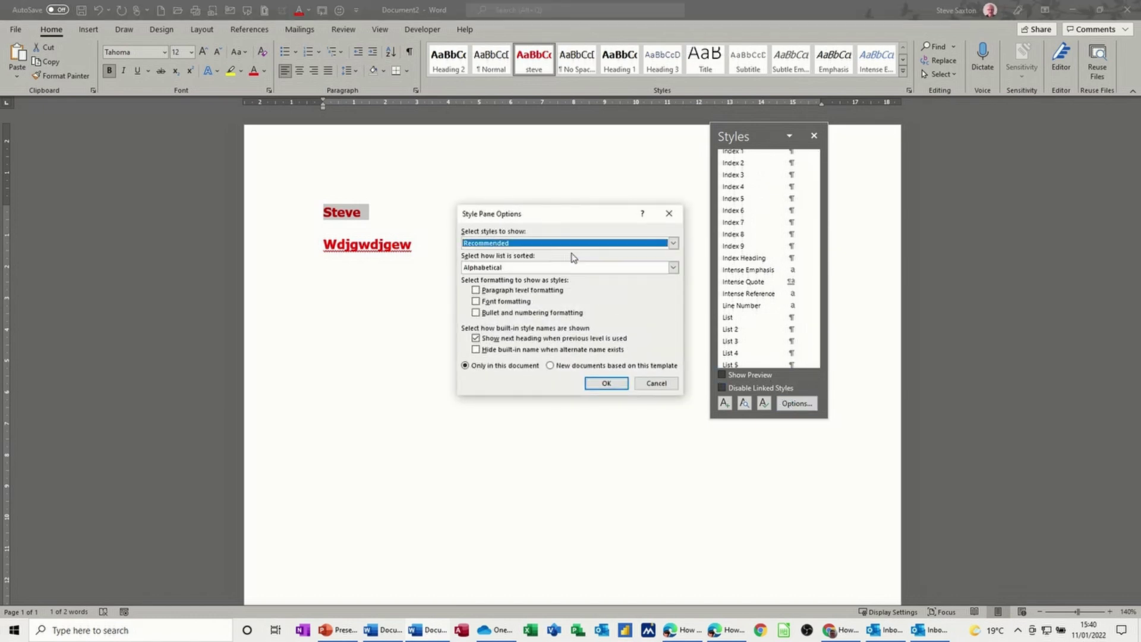
left_click(673, 267)
left_click(602, 288)
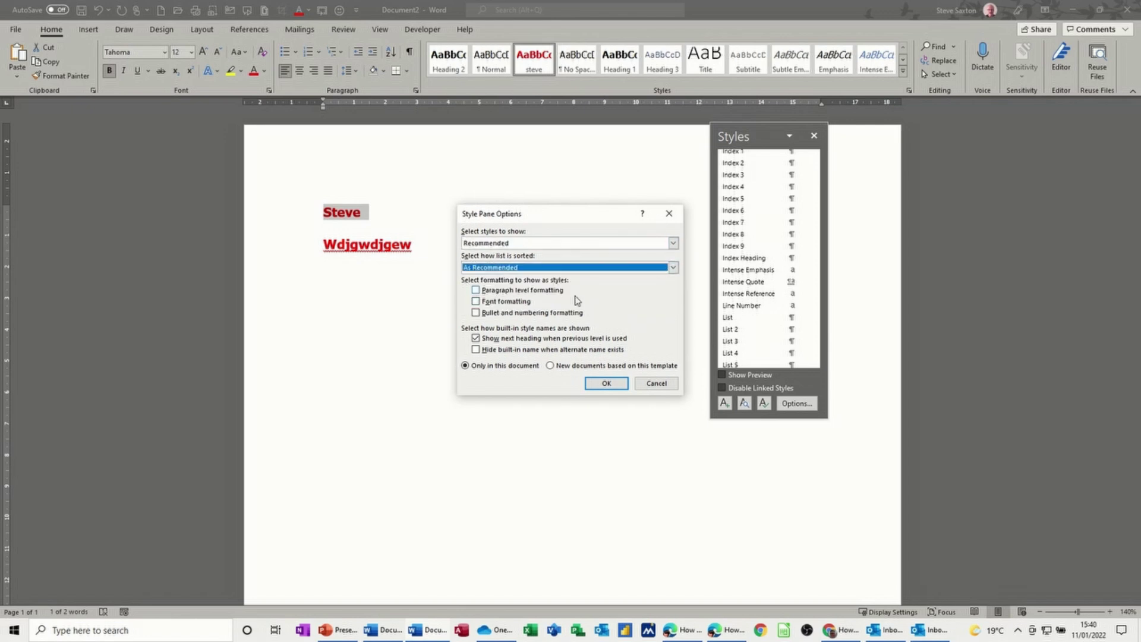
left_click(605, 384)
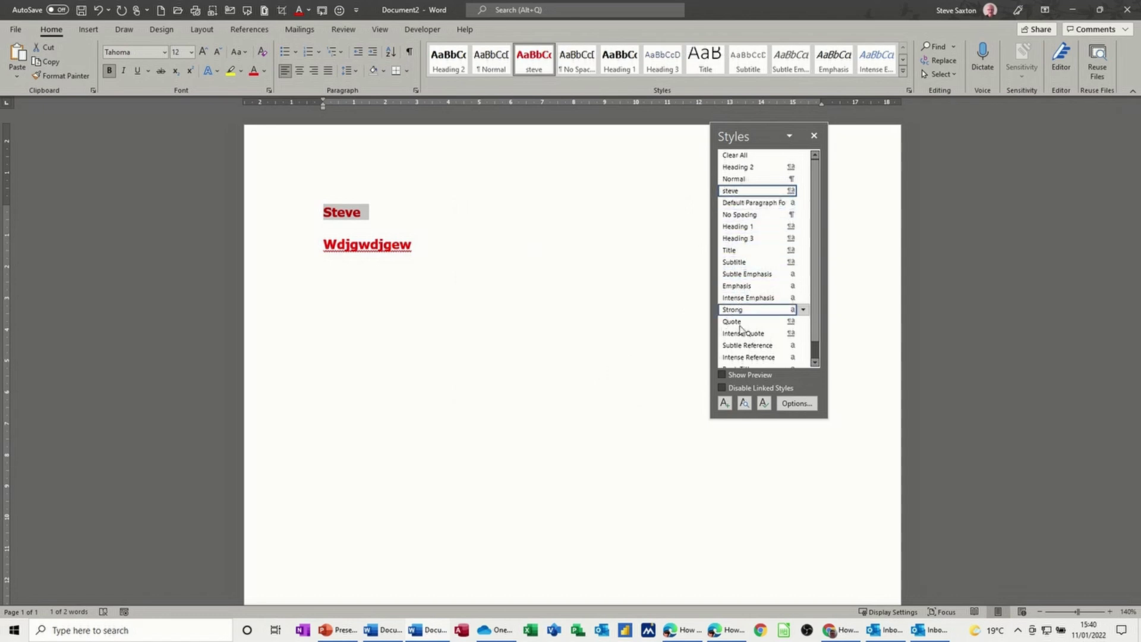
Start a new style named sax based on Normal
left_click(724, 404)
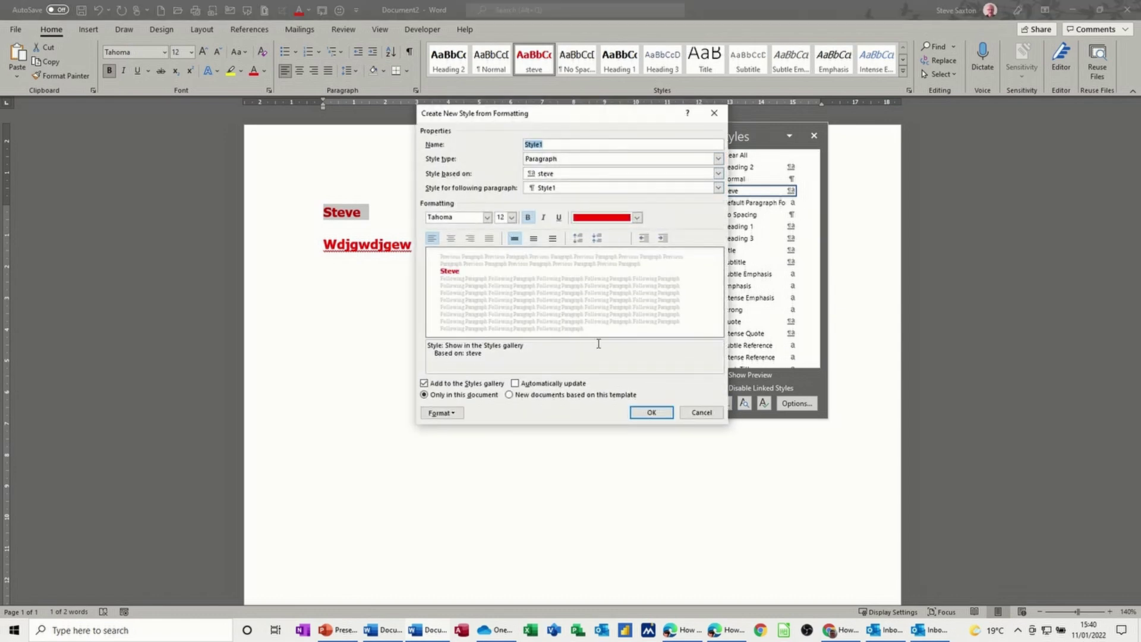
type("sax")
left_click(552, 173)
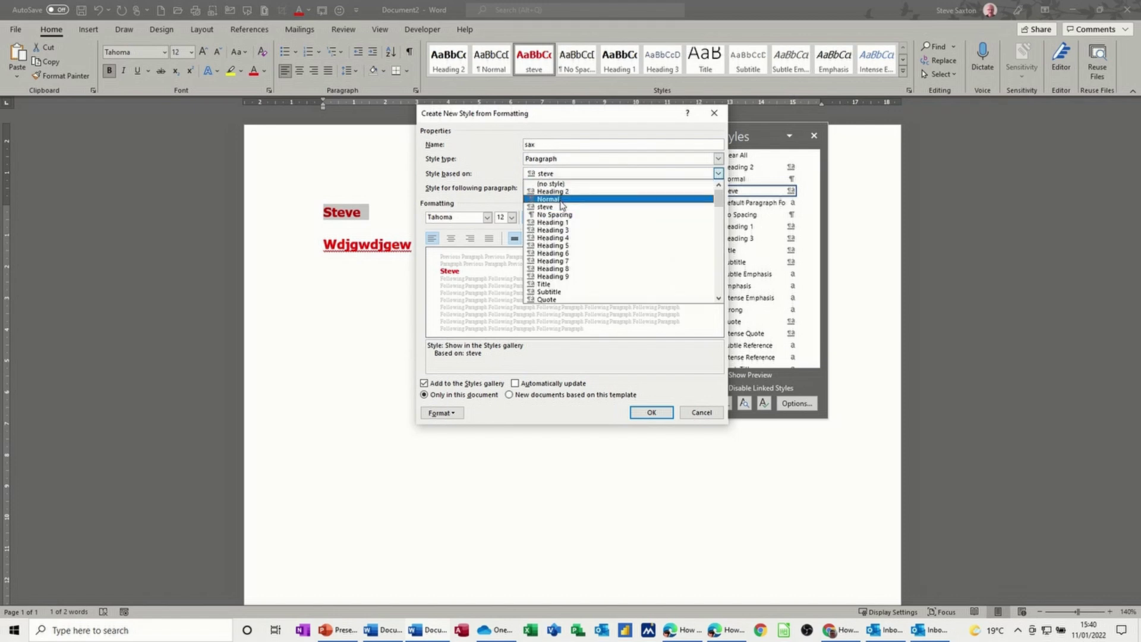
left_click(561, 200)
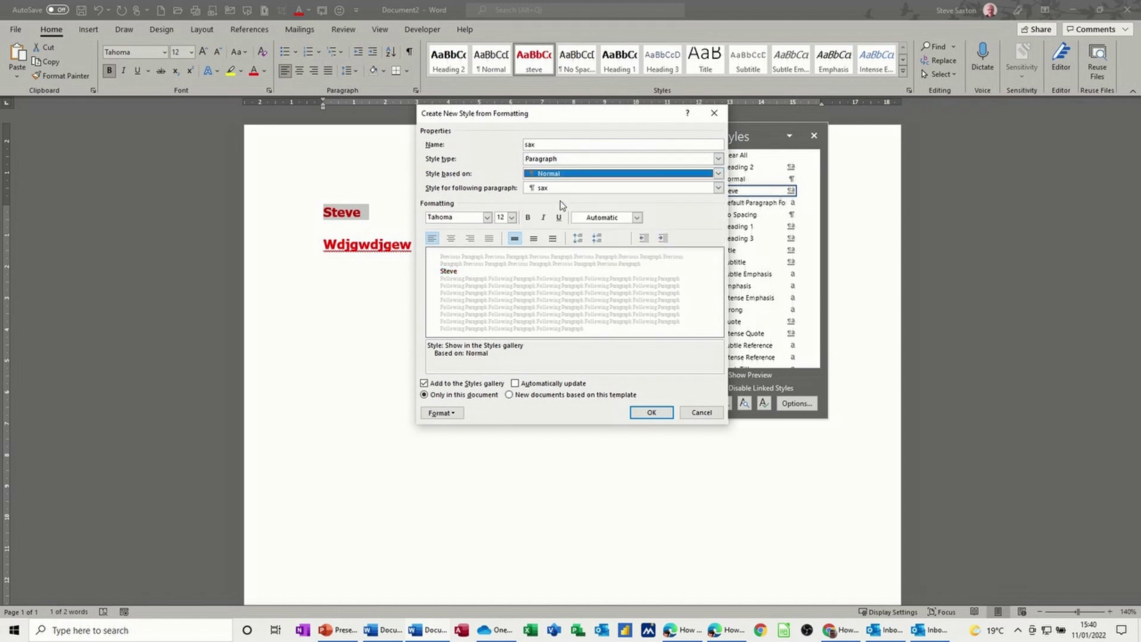
Give sax Algerian 16 pt bold, auto-updating, for new documents from this template
left_click(487, 218)
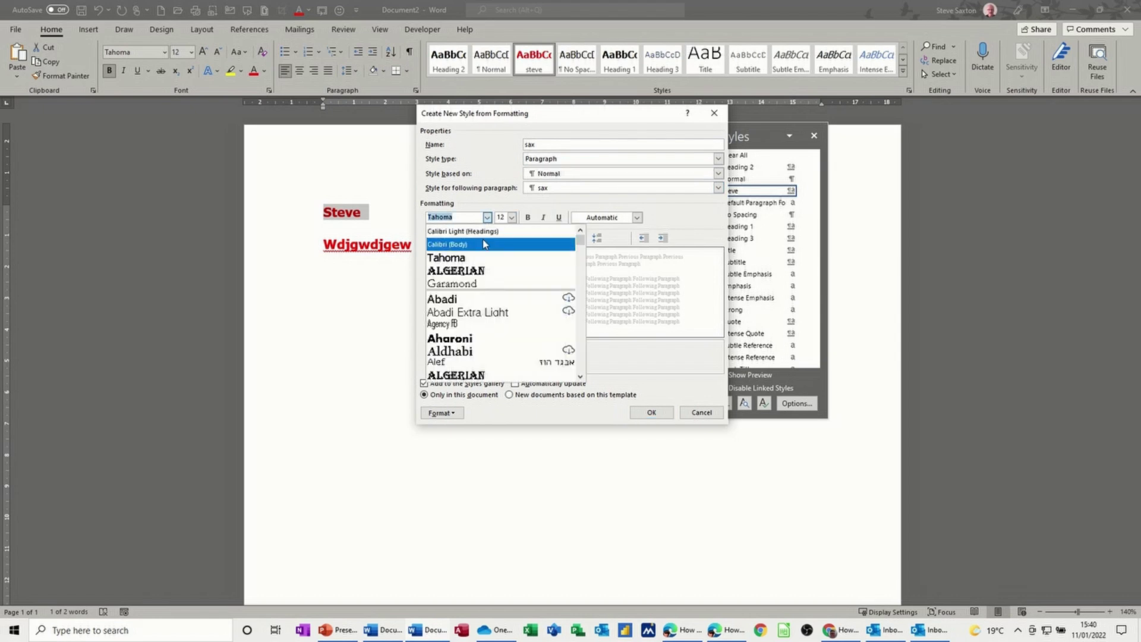
left_click(481, 272)
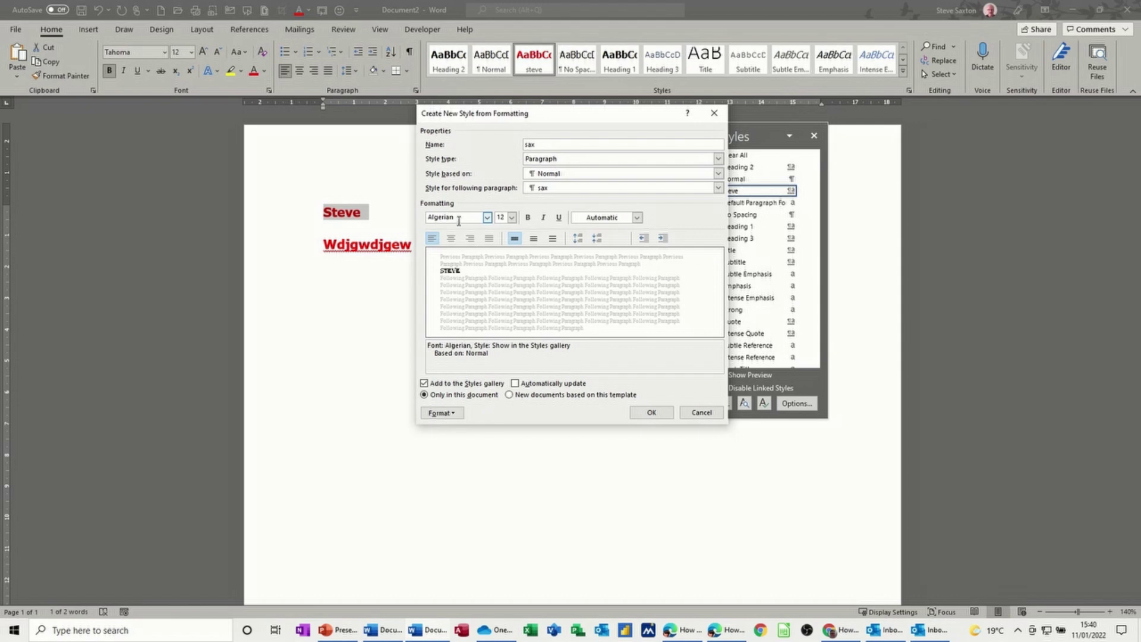
left_click(511, 218)
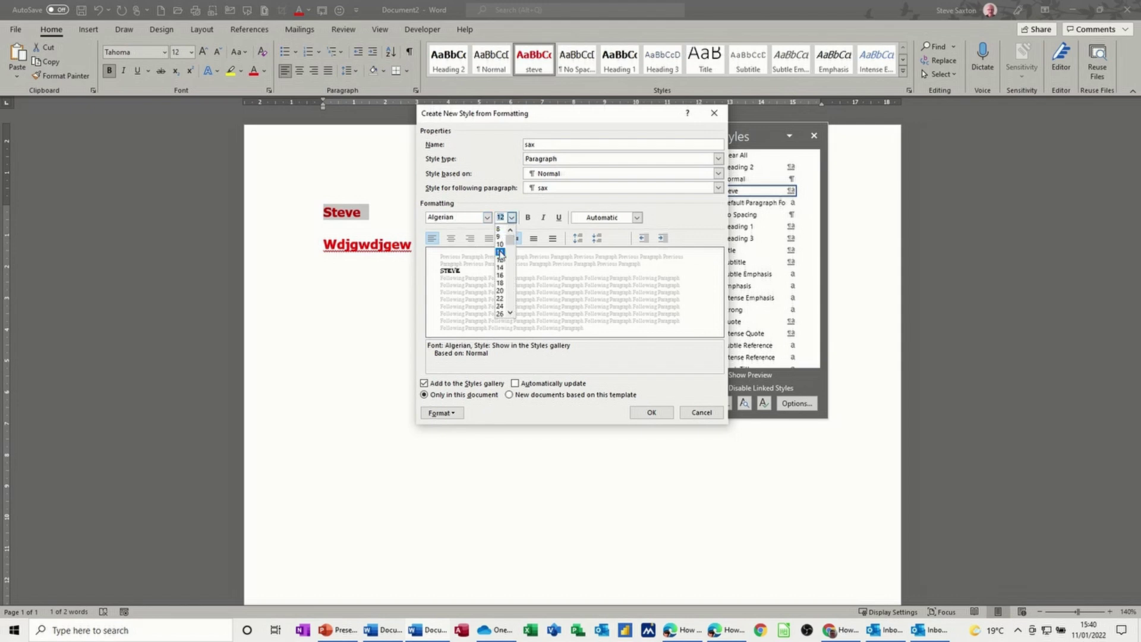
left_click(500, 275)
left_click(528, 217)
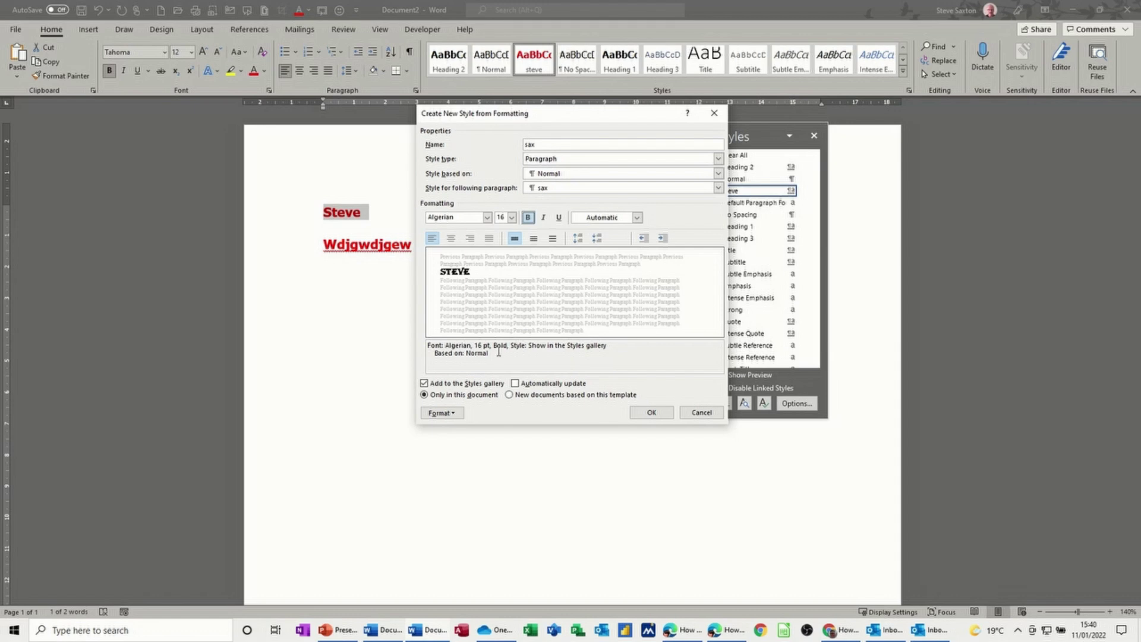
left_click(515, 383)
left_click(509, 394)
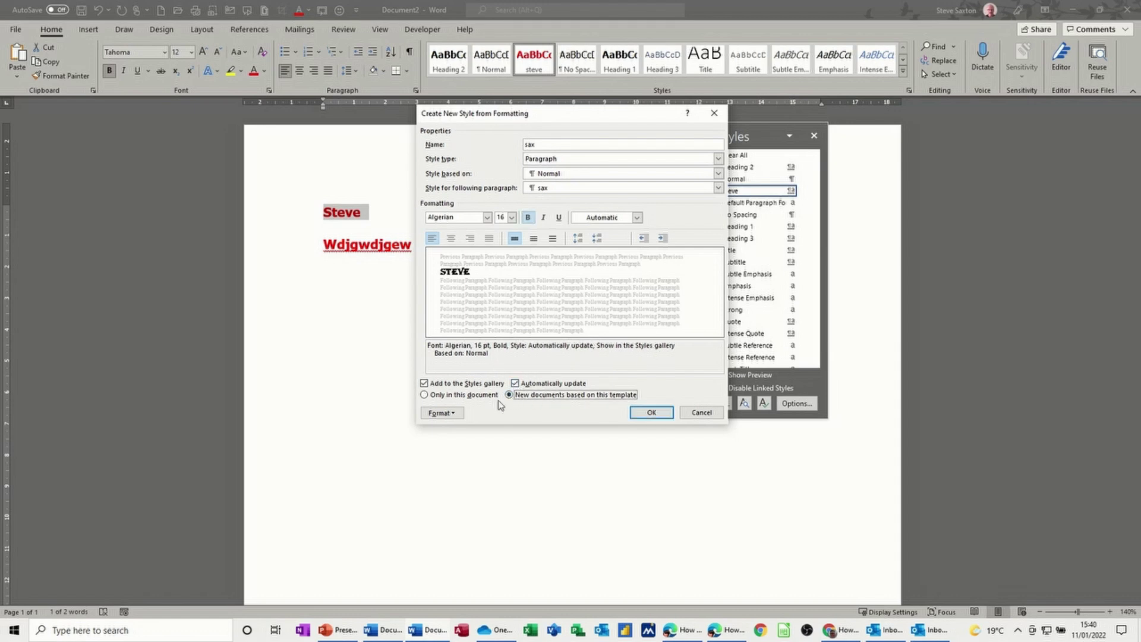
left_click(455, 416)
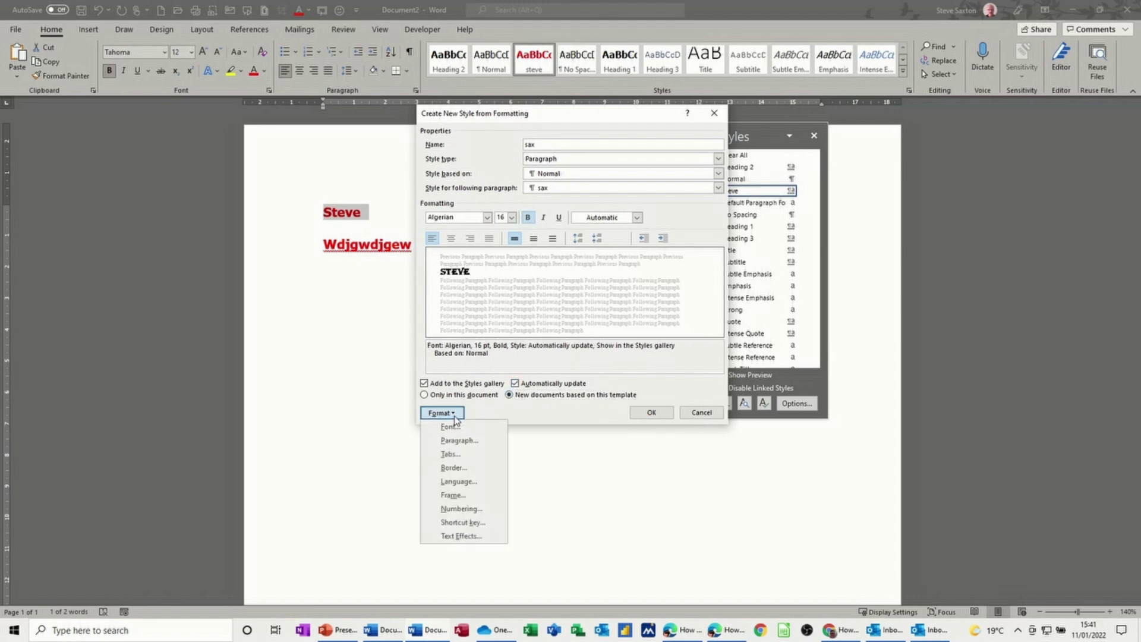
Give the sax style 12 pt spacing before and after with single line spacing
left_click(461, 439)
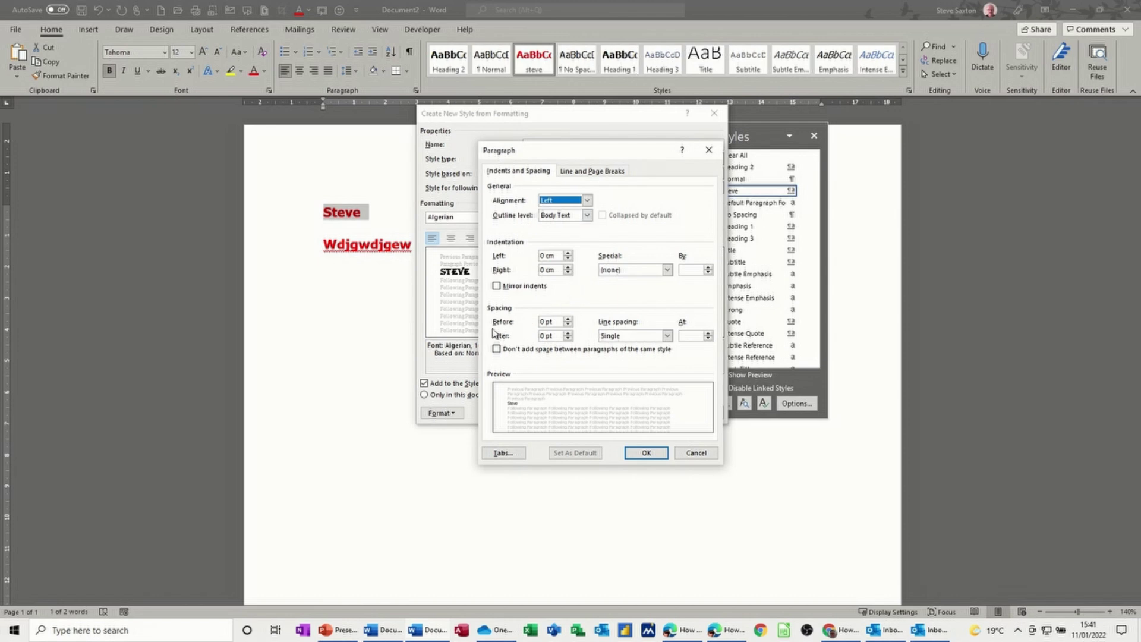
left_click(567, 319)
left_click(567, 319)
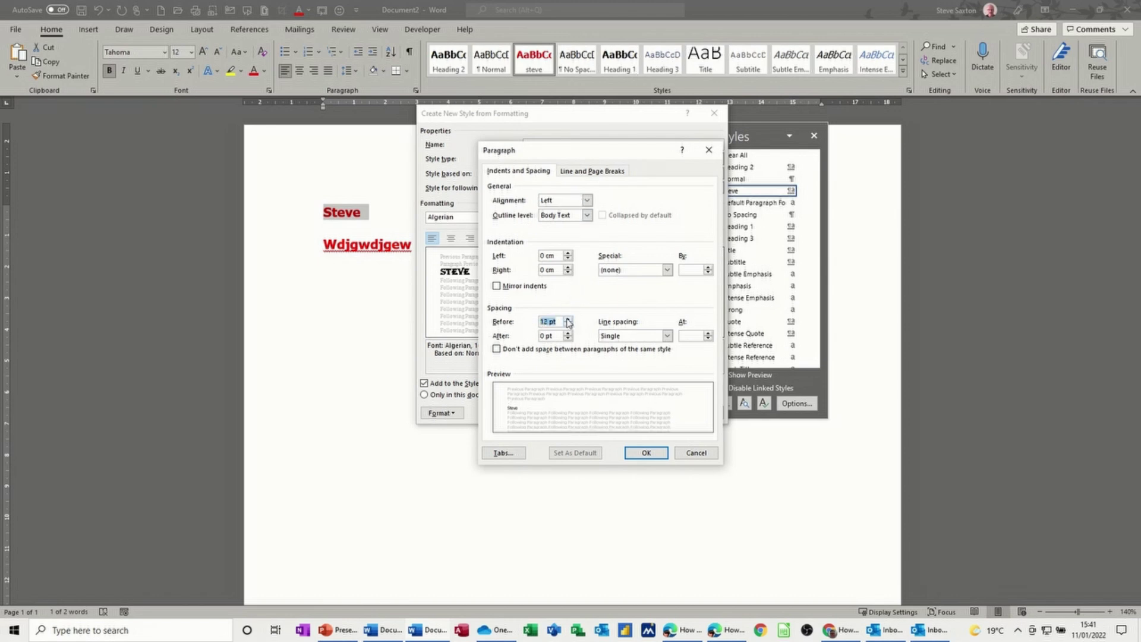
left_click(567, 333)
left_click(568, 334)
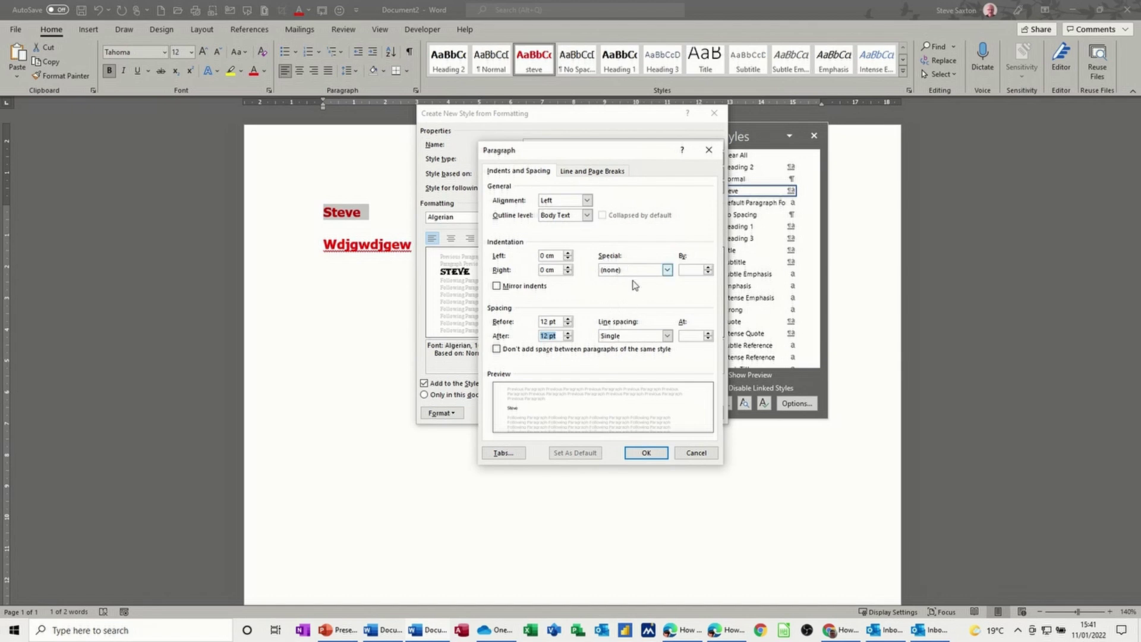
left_click(620, 338)
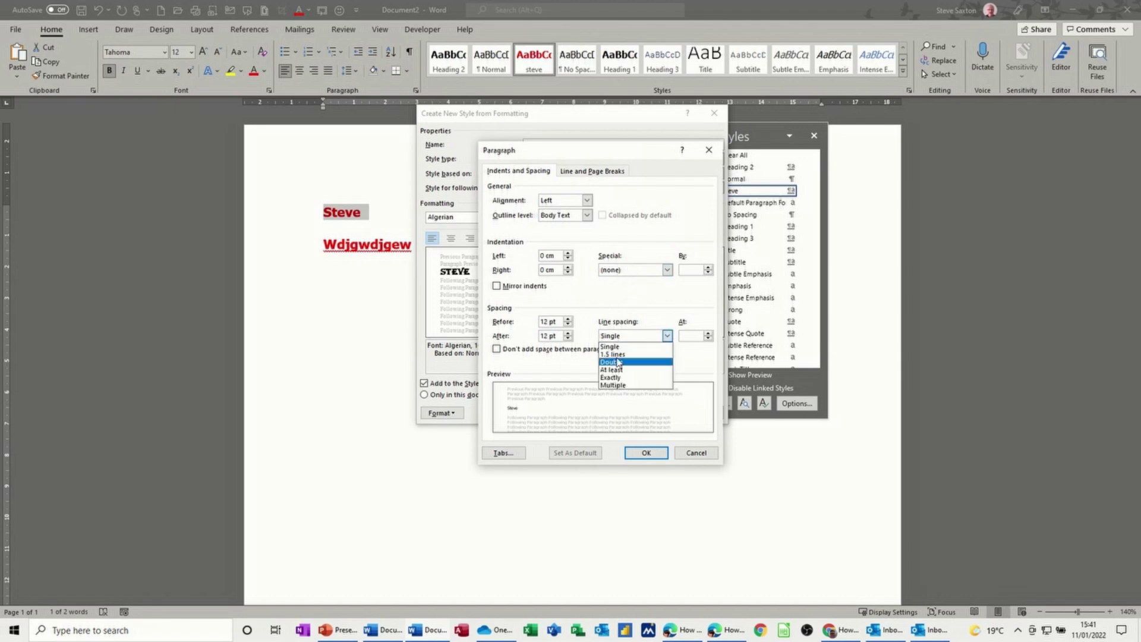
left_click(620, 344)
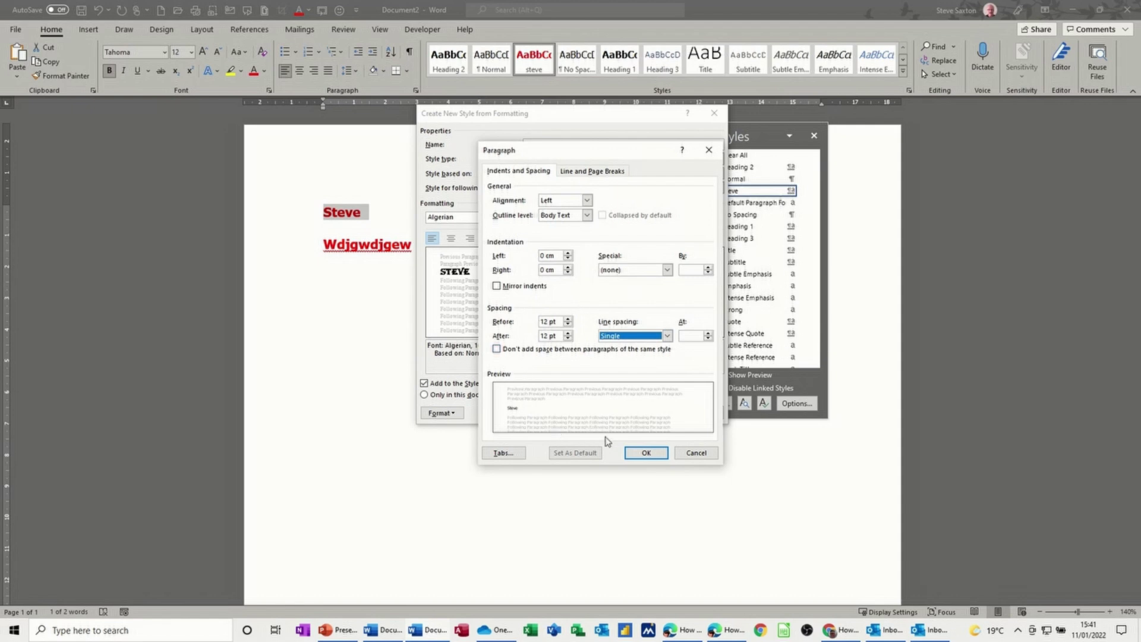
left_click(639, 454)
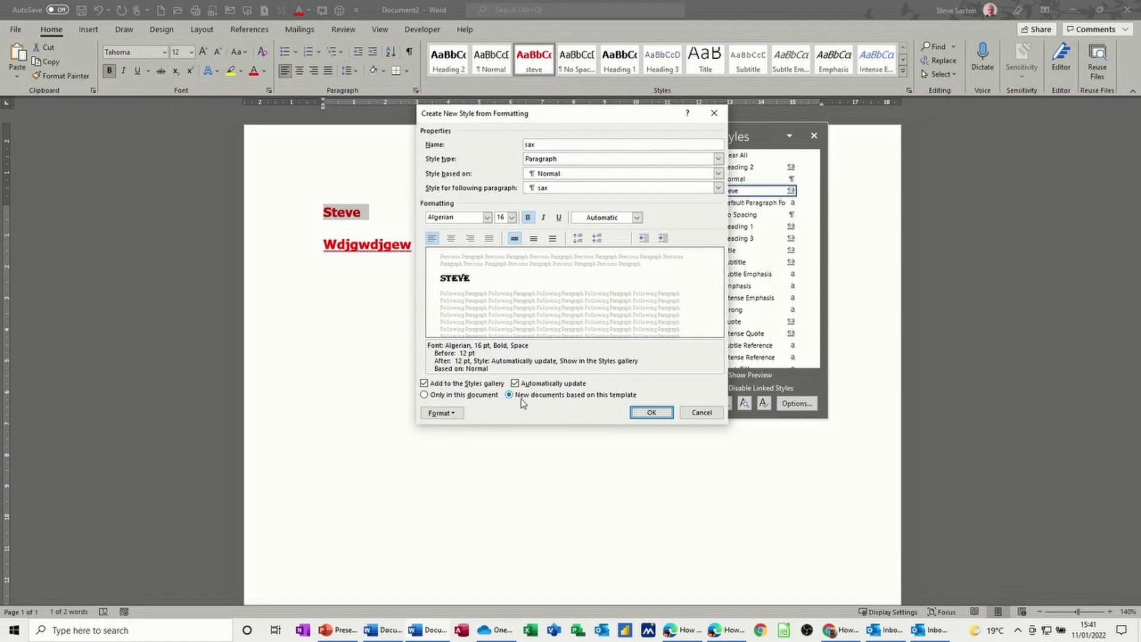
Finish the sax style, then type 'steve' and 'Steve Saxton' on lines below Wdjgwdjgew
left_click(650, 413)
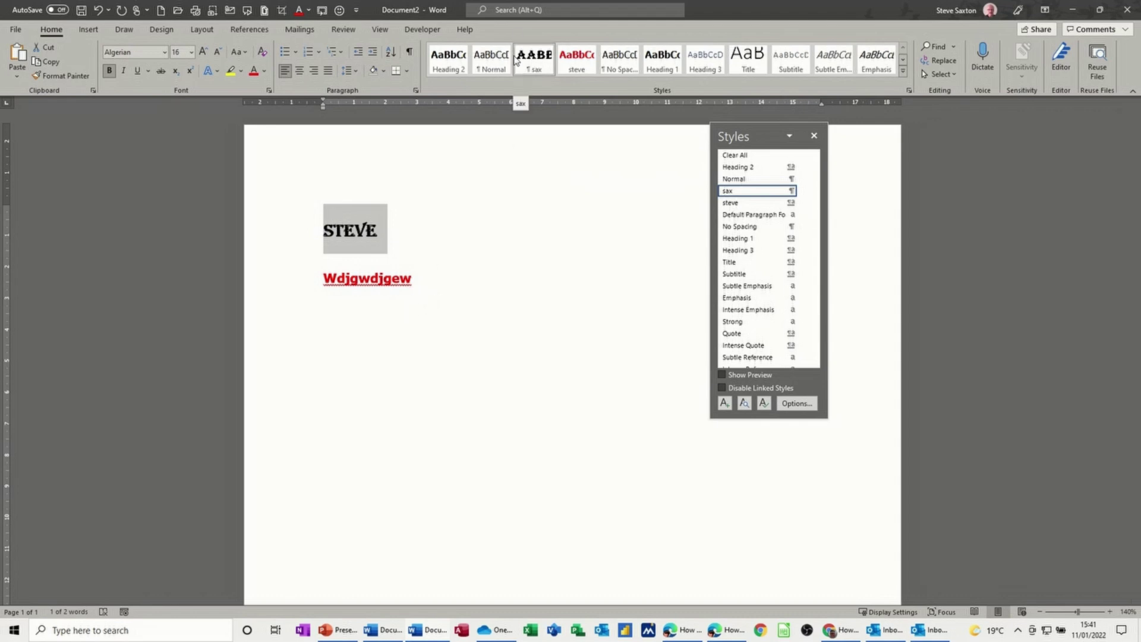
left_click(408, 342)
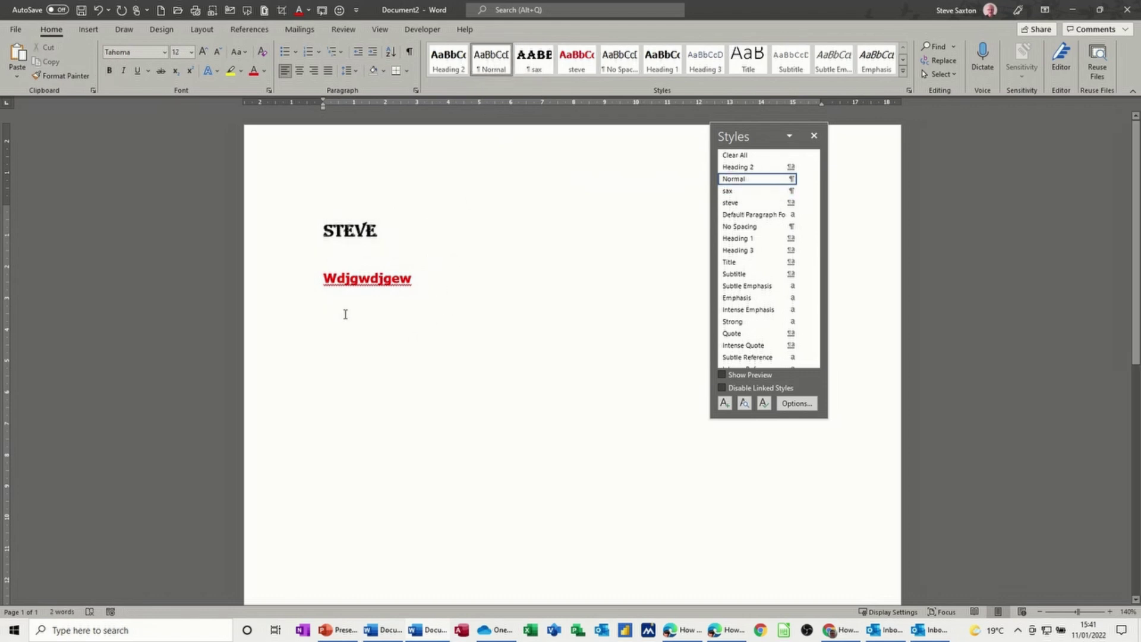
type("steve")
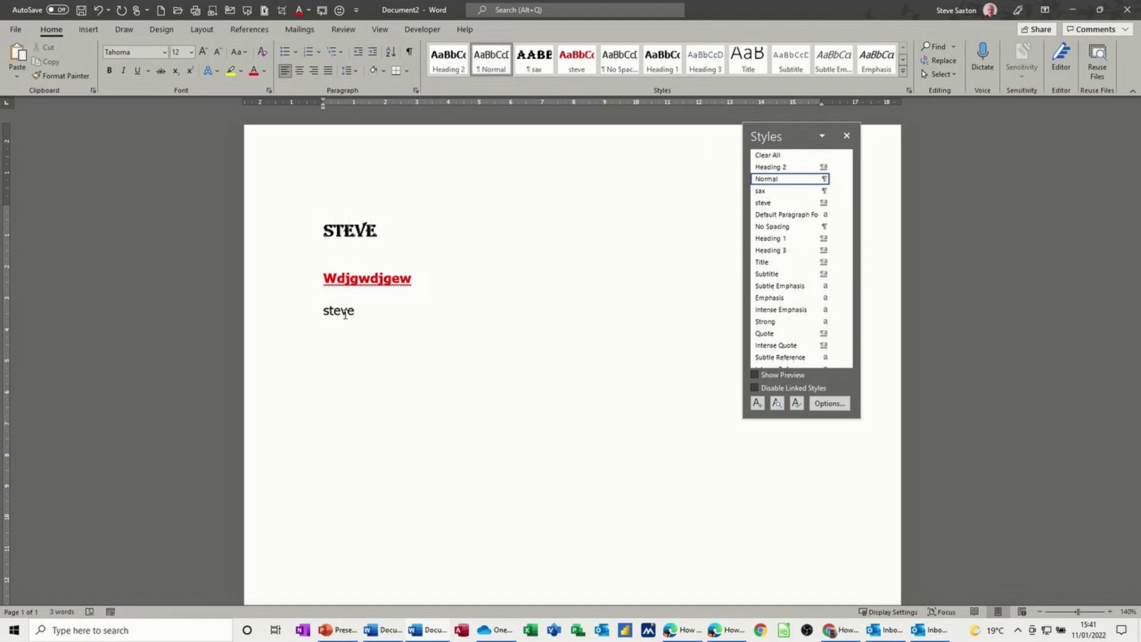
key("Return")
type("Steve Saxton")
key("Return")
Add a sax-styled 'STEVE' line, then a Heading 2 line reading 'steve'
left_click(535, 60)
type("STEVE")
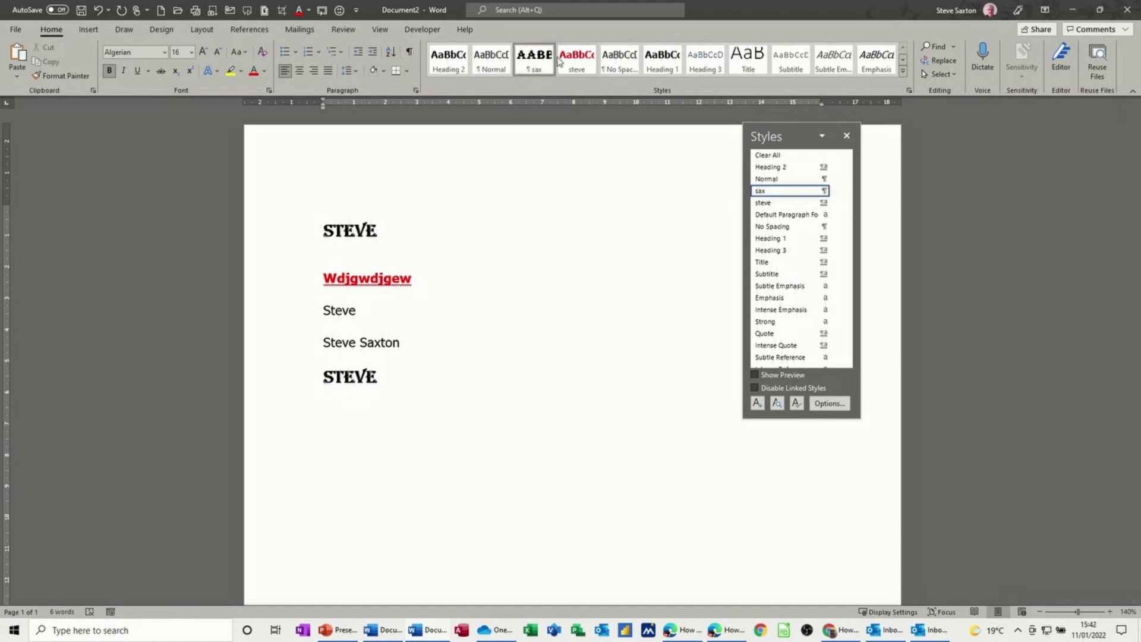
left_click(492, 61)
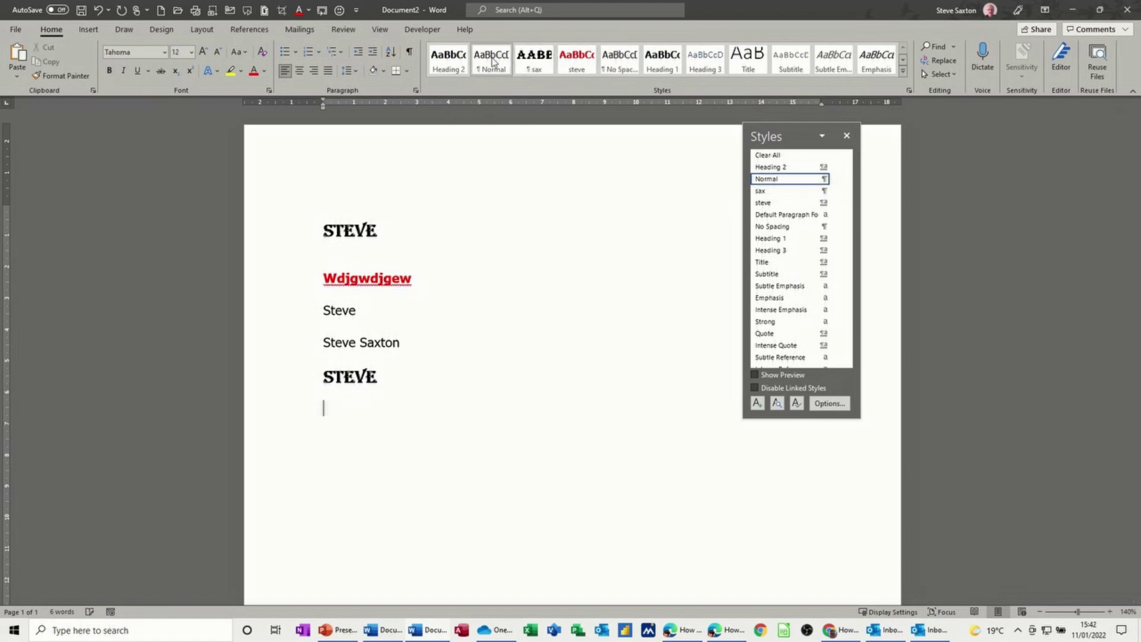
left_click(450, 61)
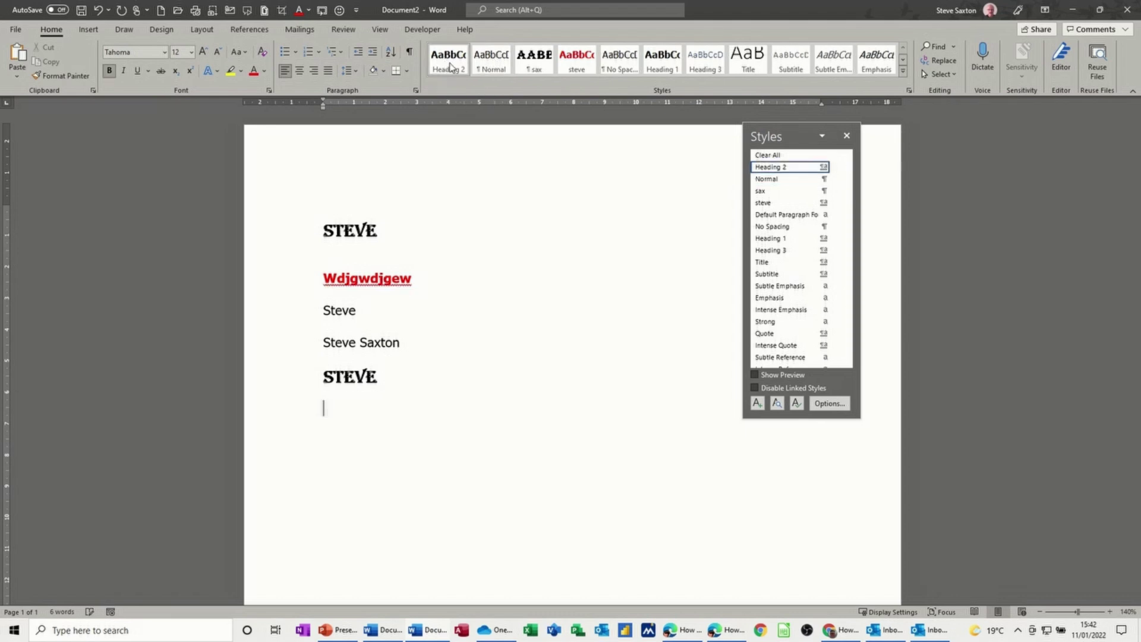
type("steve")
key("Return")
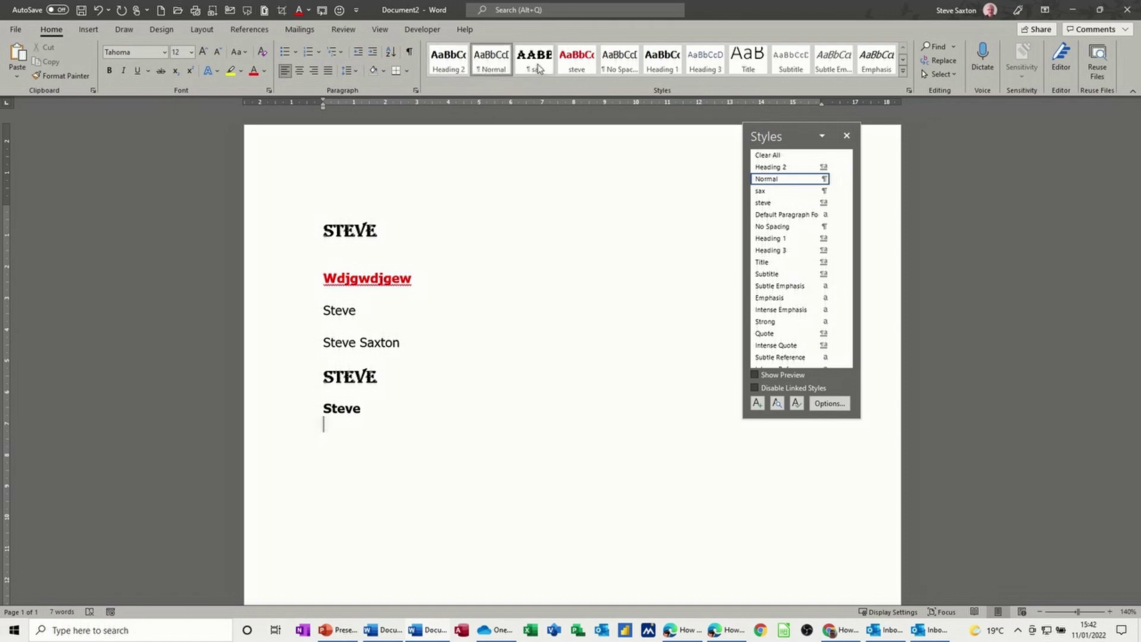
Save the steve style to the template with 'New documents based on this template'
left_click(847, 135)
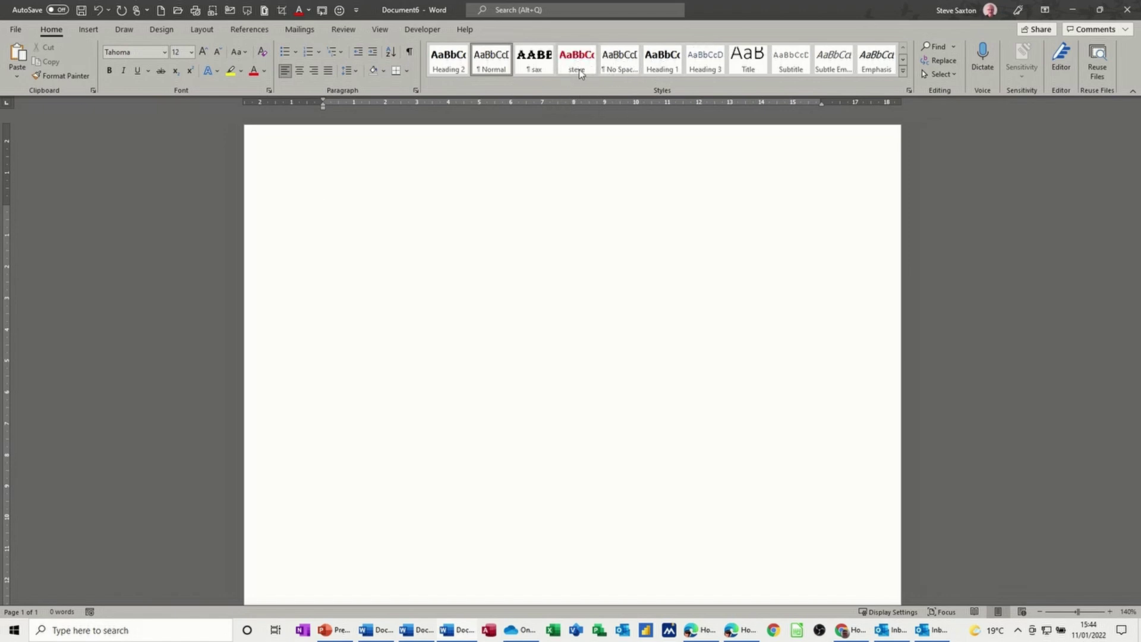
right_click(575, 58)
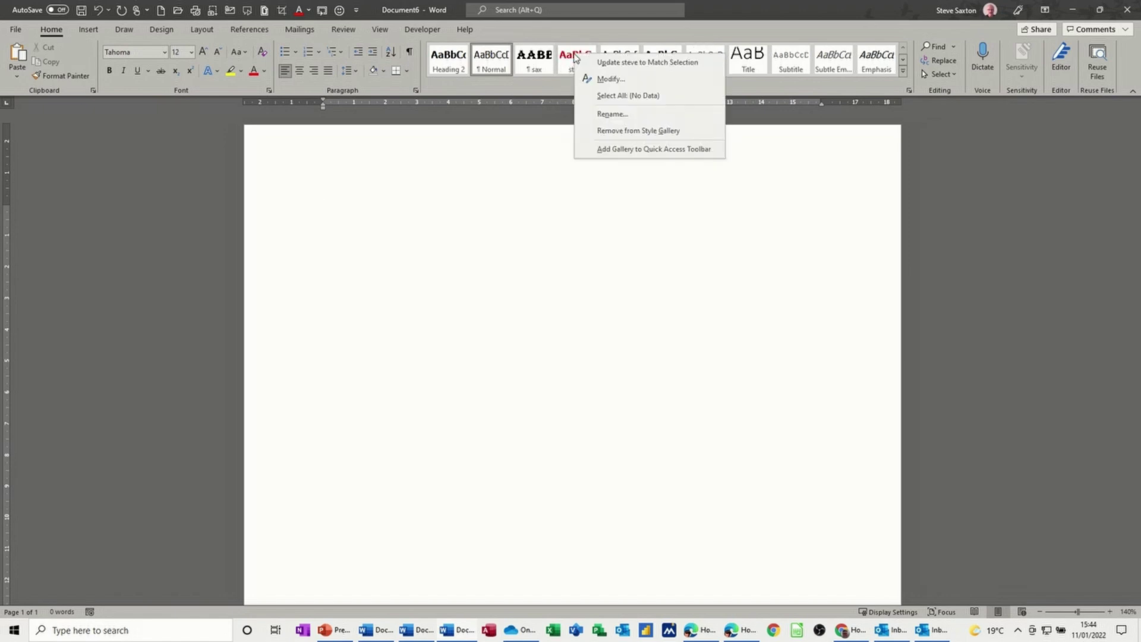
left_click(599, 79)
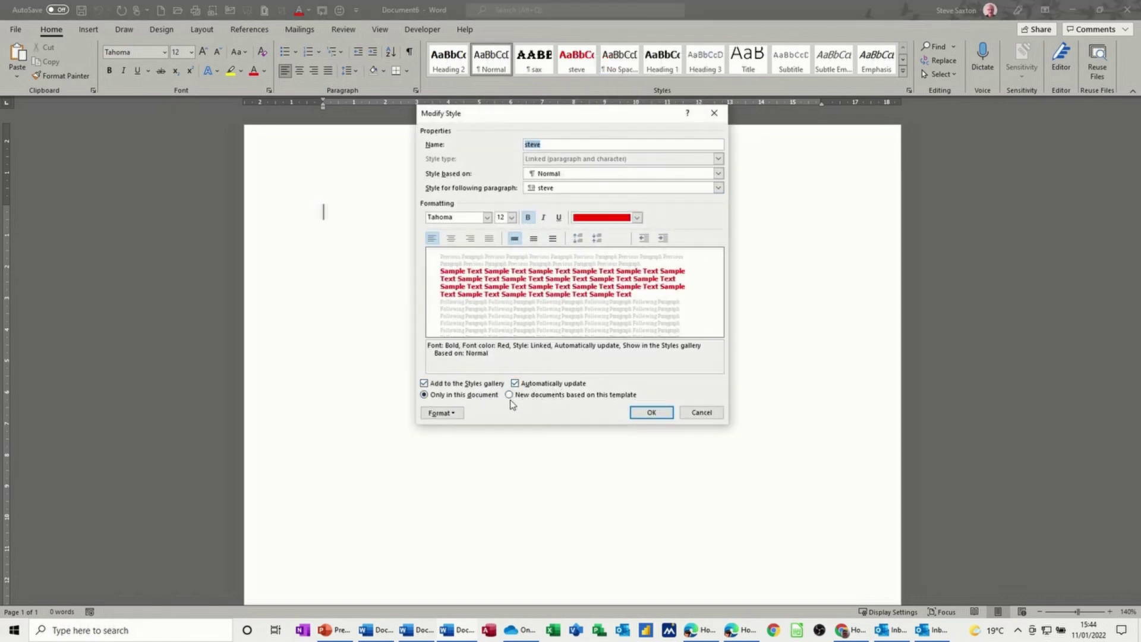
left_click(509, 396)
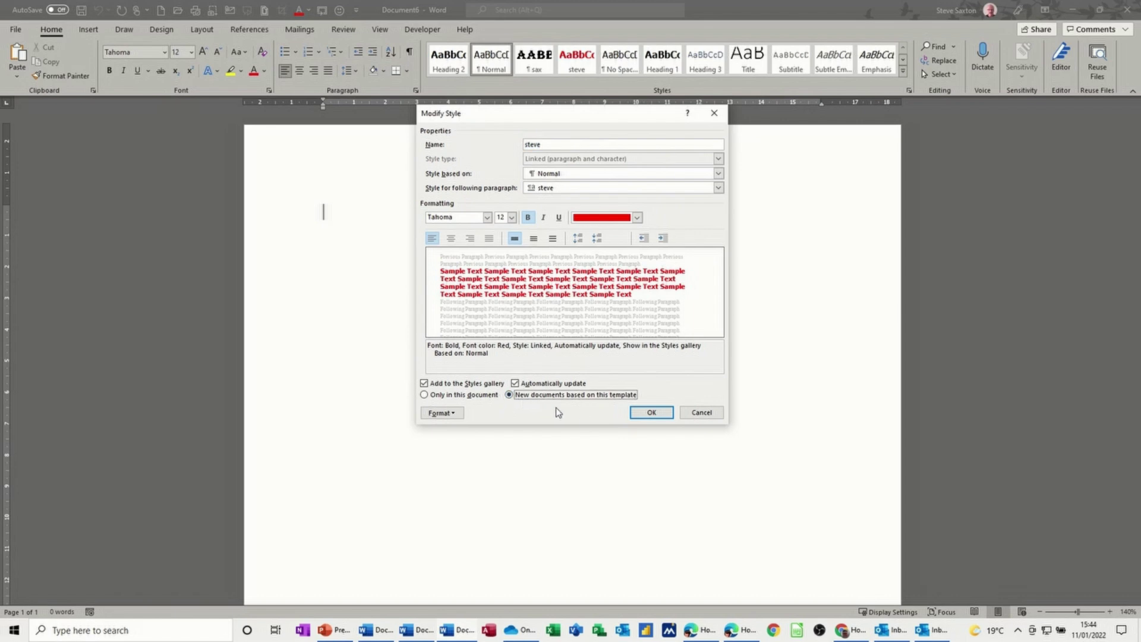
left_click(651, 414)
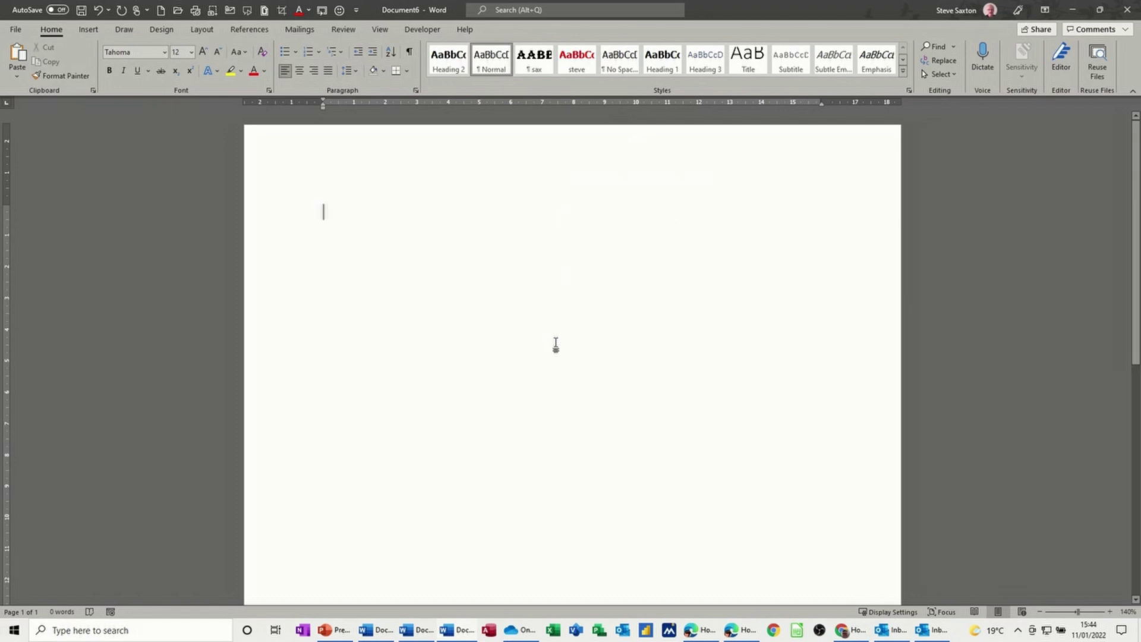
Open a new blank document and confirm the steve style's settings are there, without changes
key("ctrl+n")
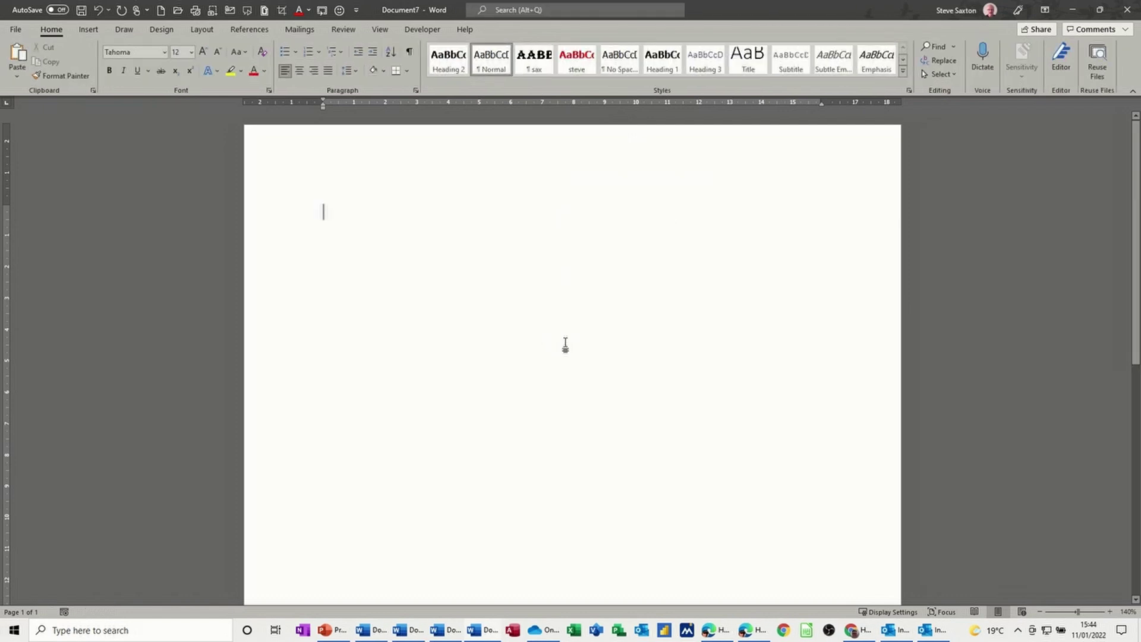
right_click(565, 64)
left_click(600, 88)
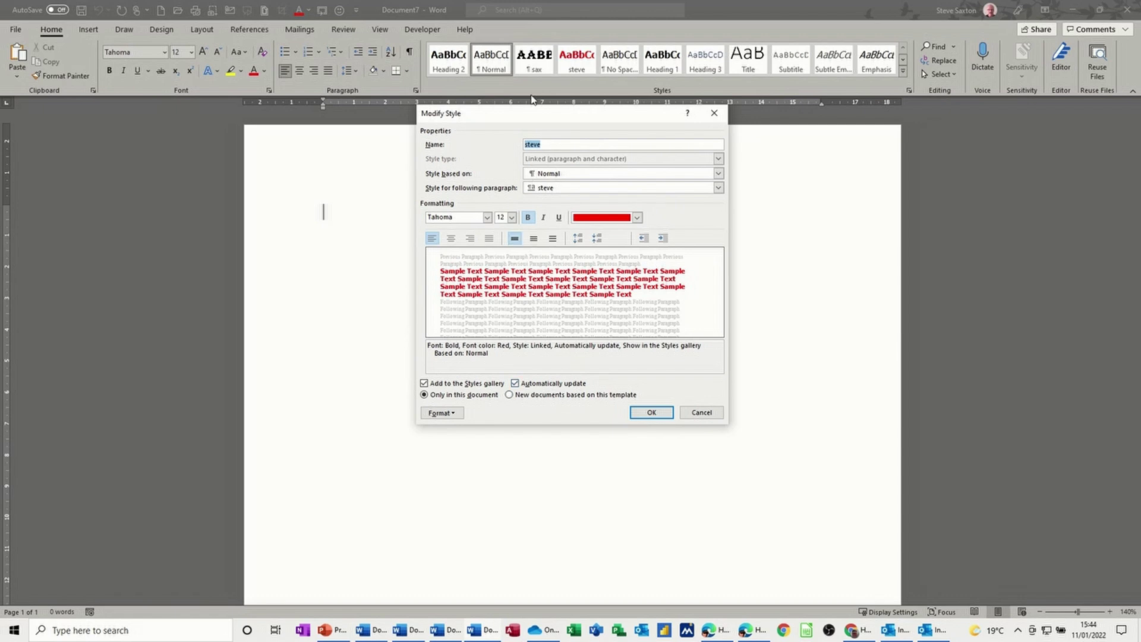
left_click(695, 412)
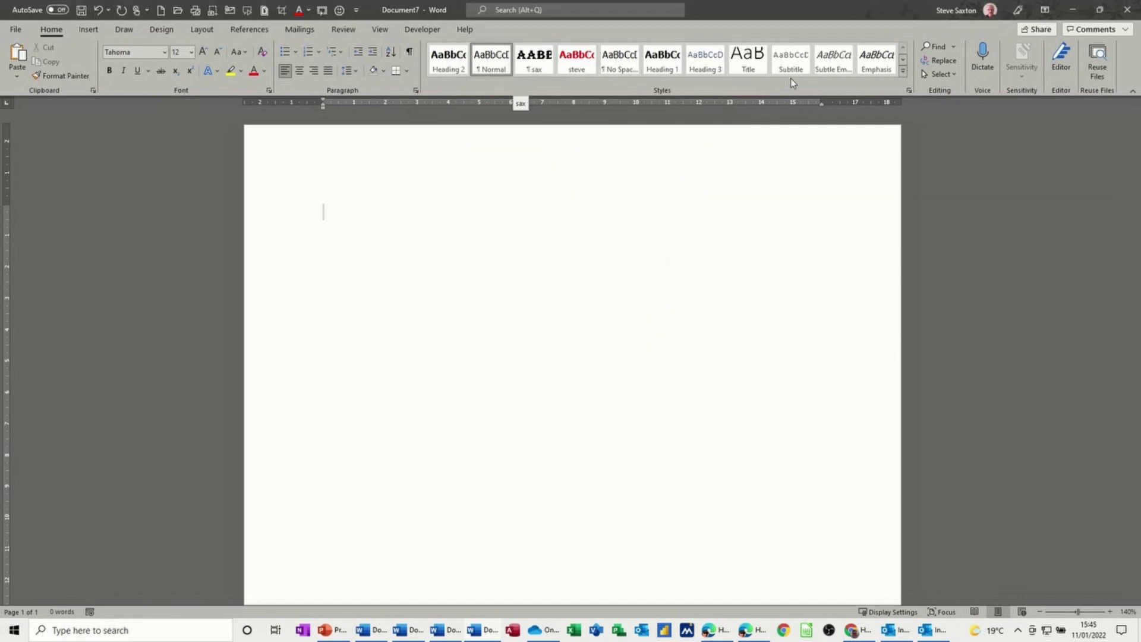
Type 'dfhdsfkj' and make it dark grey, bold and underlined
type("d")
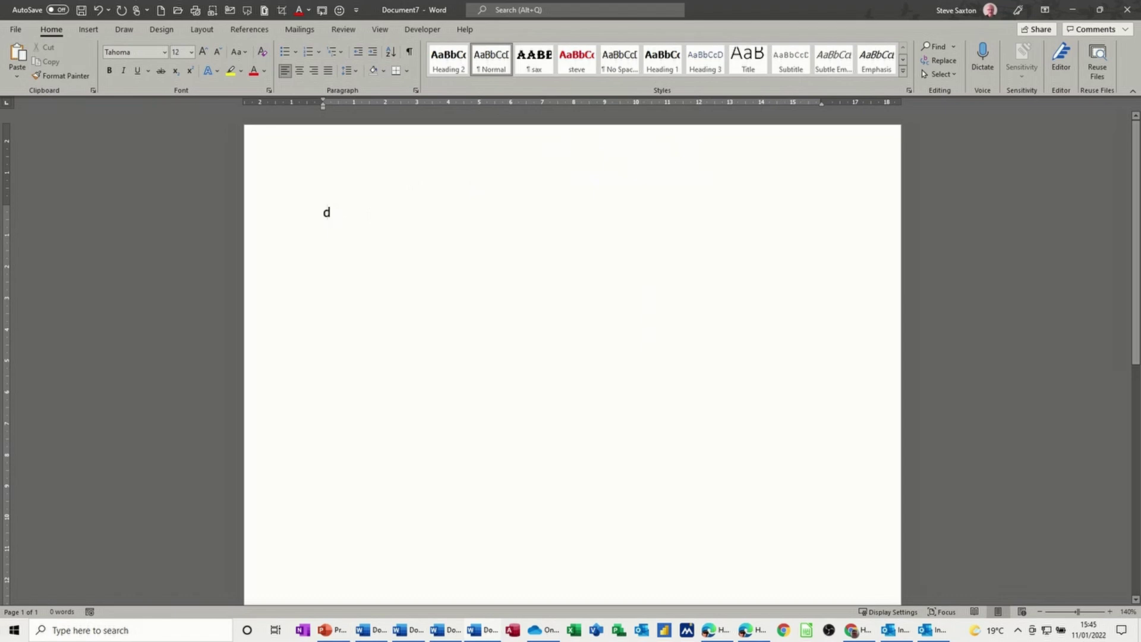
type("fhdsfkj")
left_click(294, 214)
left_click(264, 70)
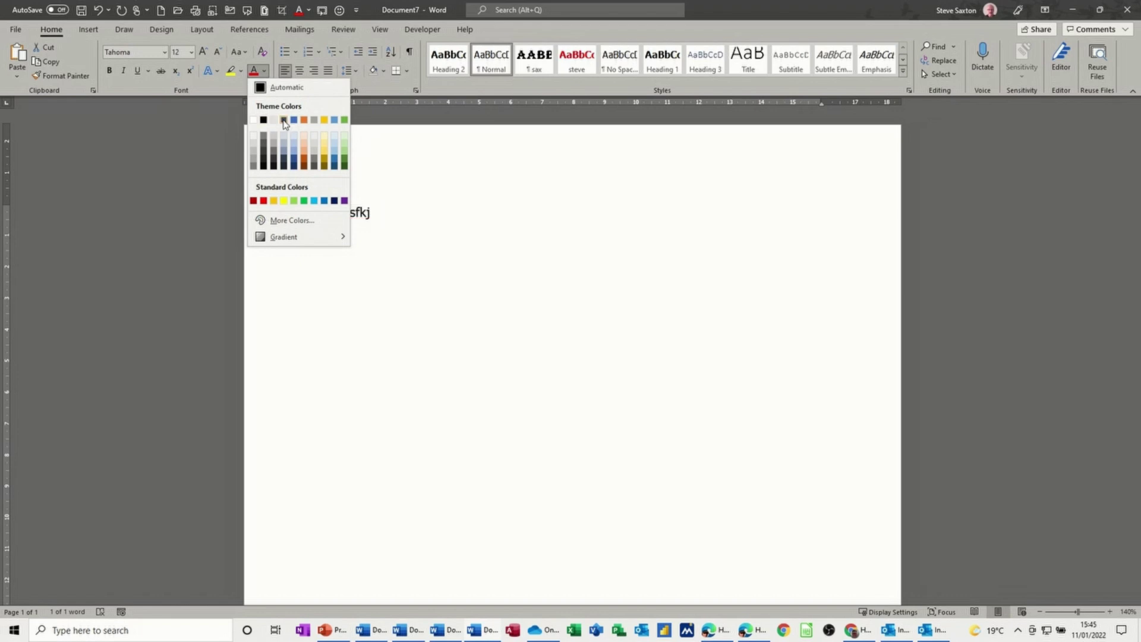
left_click(283, 121)
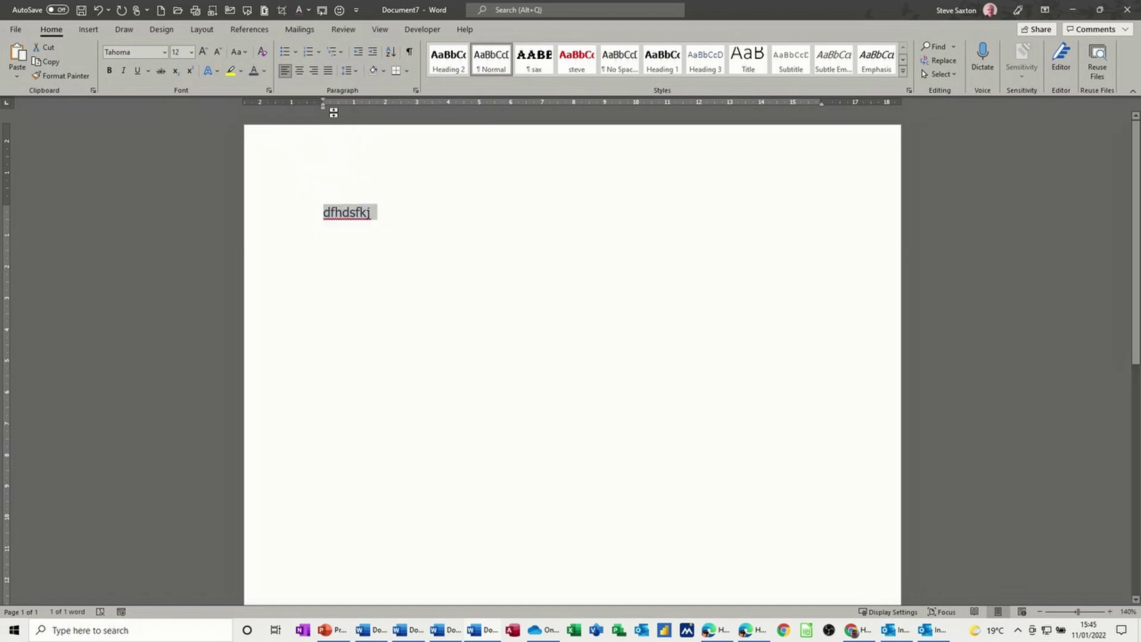
left_click(109, 71)
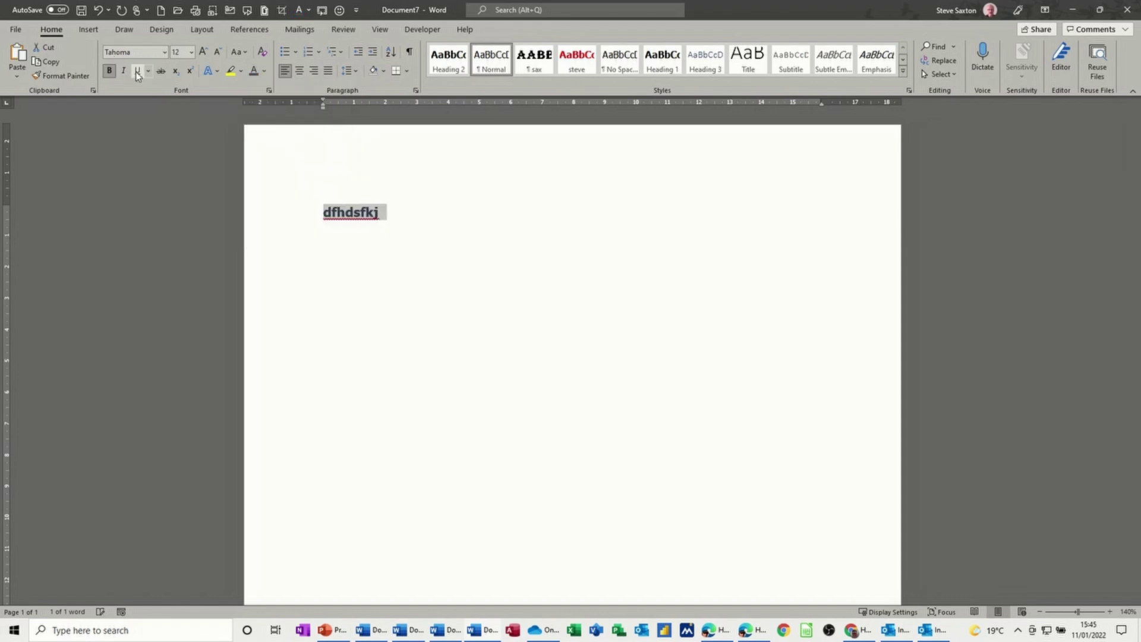
left_click(137, 72)
Save that formatting as a new quick style named 'test'
left_click(903, 70)
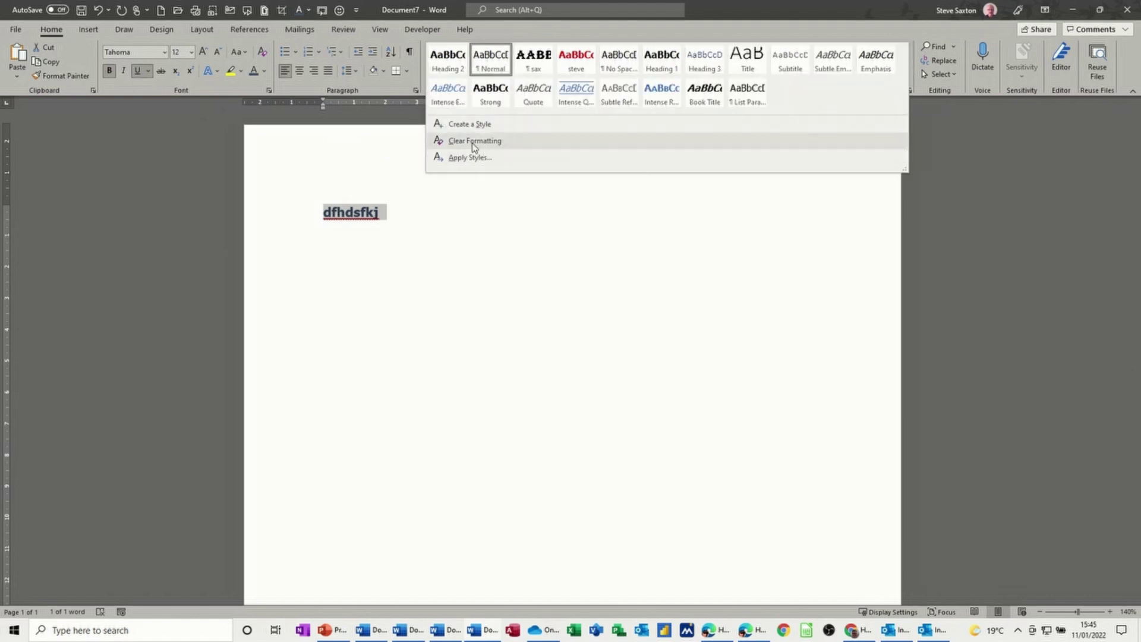
left_click(463, 126)
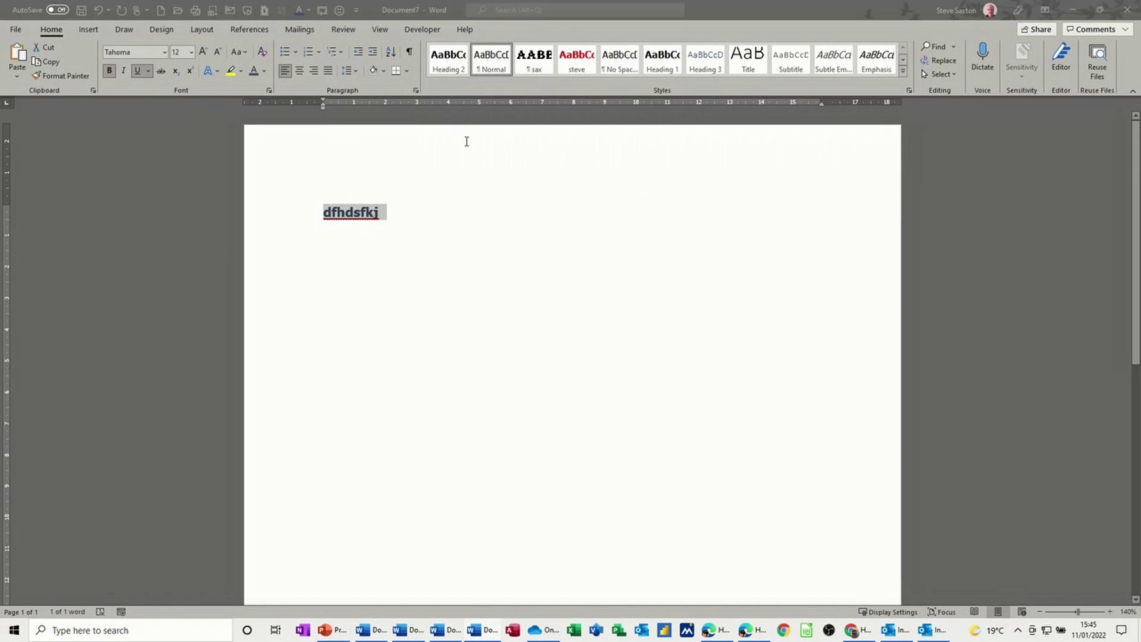
type("test")
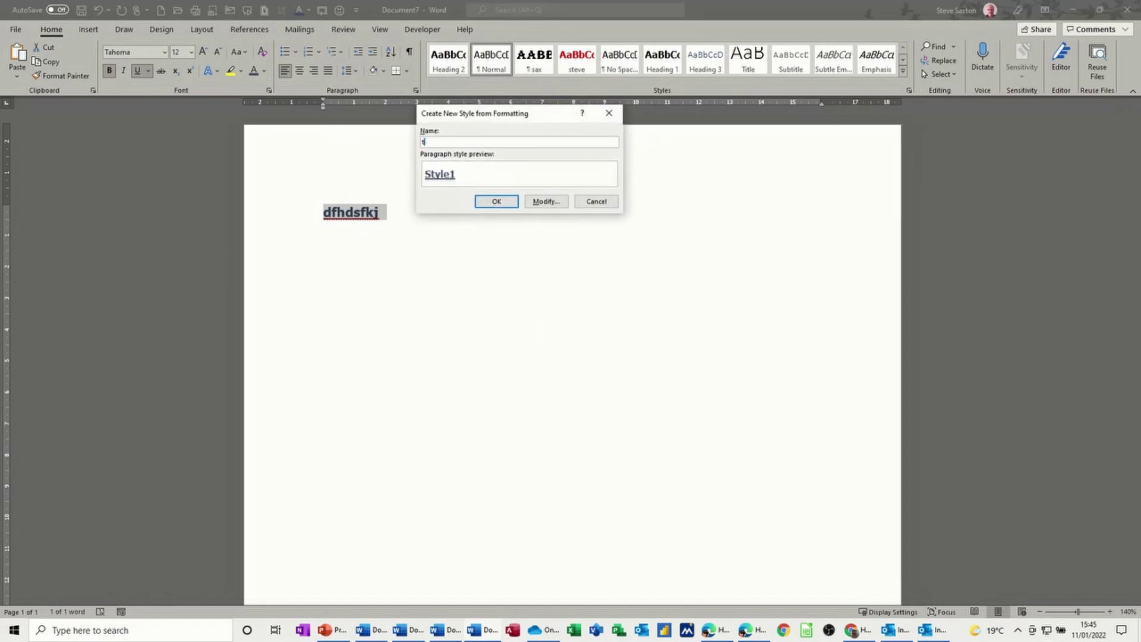
left_click(491, 205)
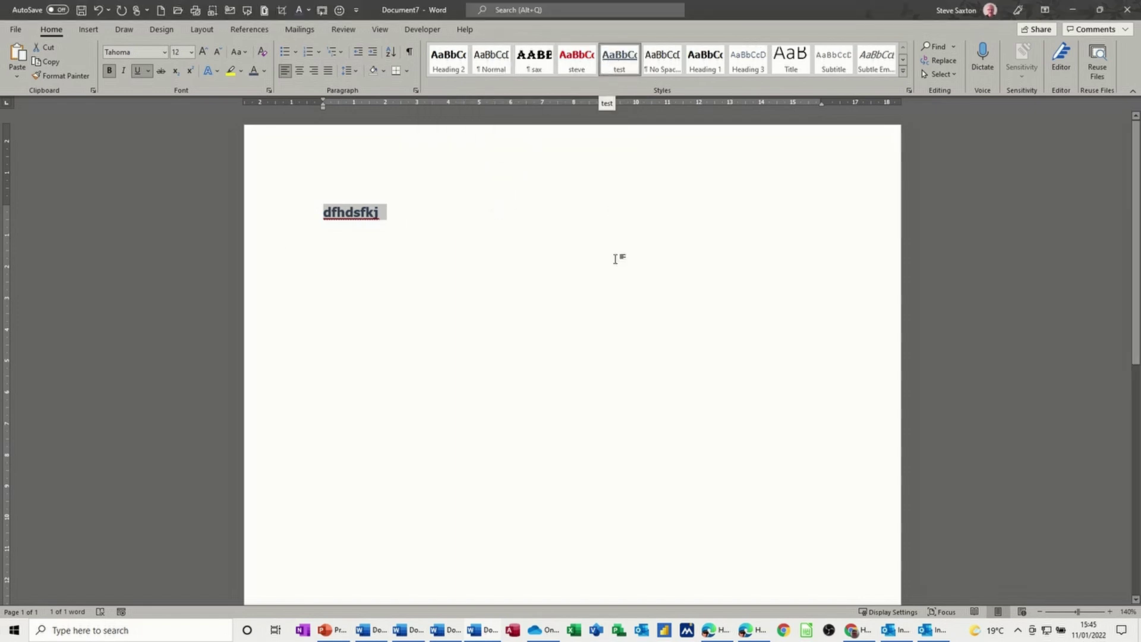
Set the test style to update automatically and apply to new documents, then start Document9
key("ctrl+n")
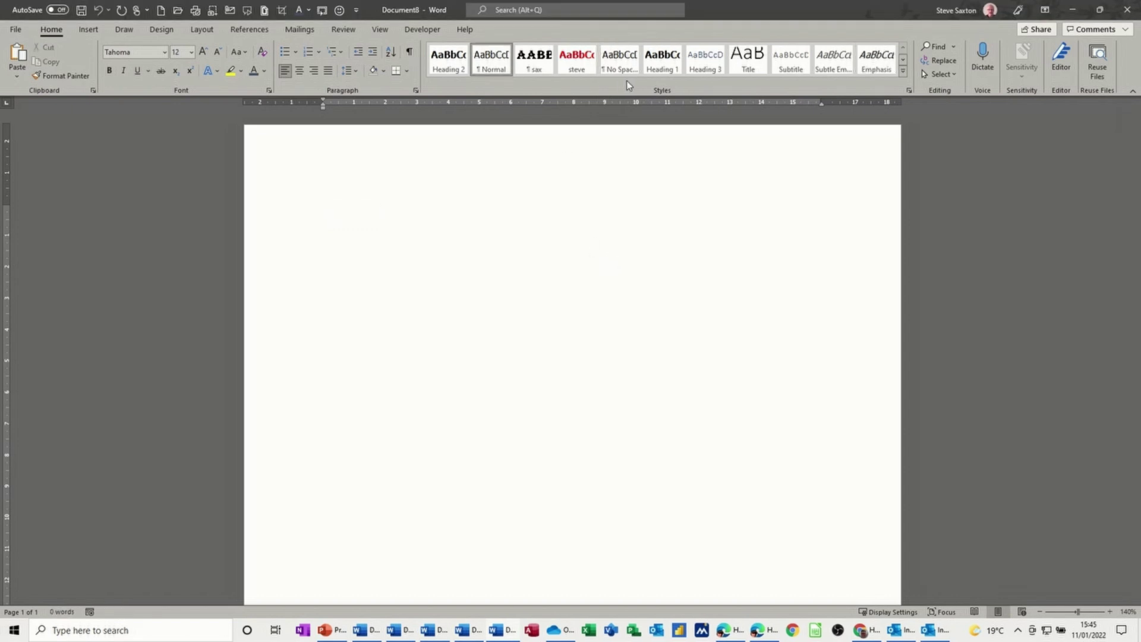
key("ctrl+w")
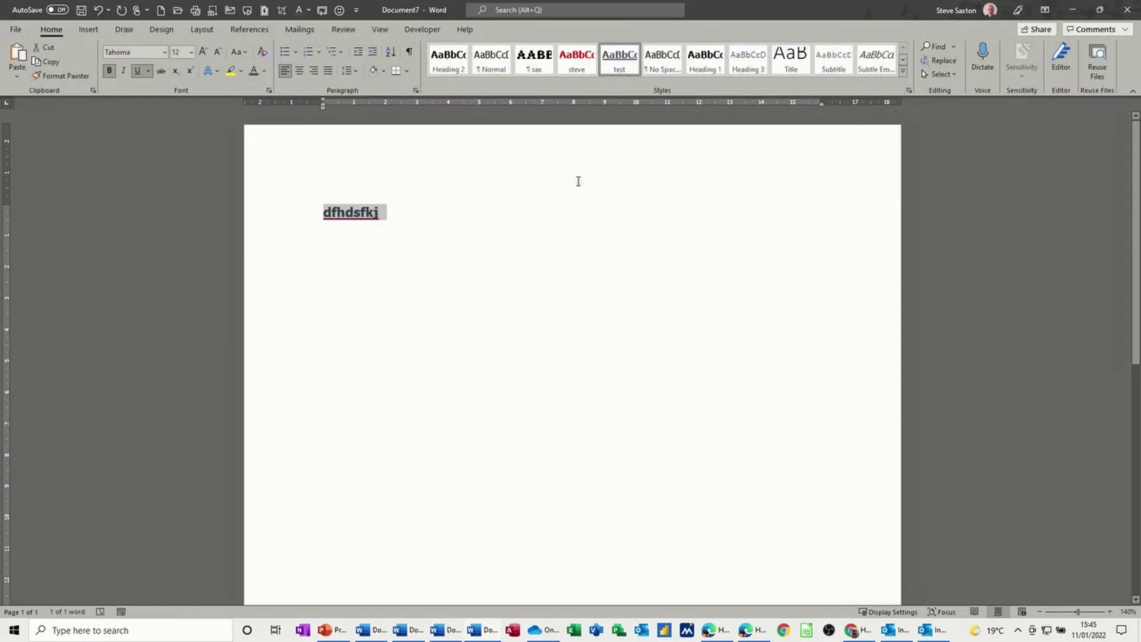
right_click(619, 55)
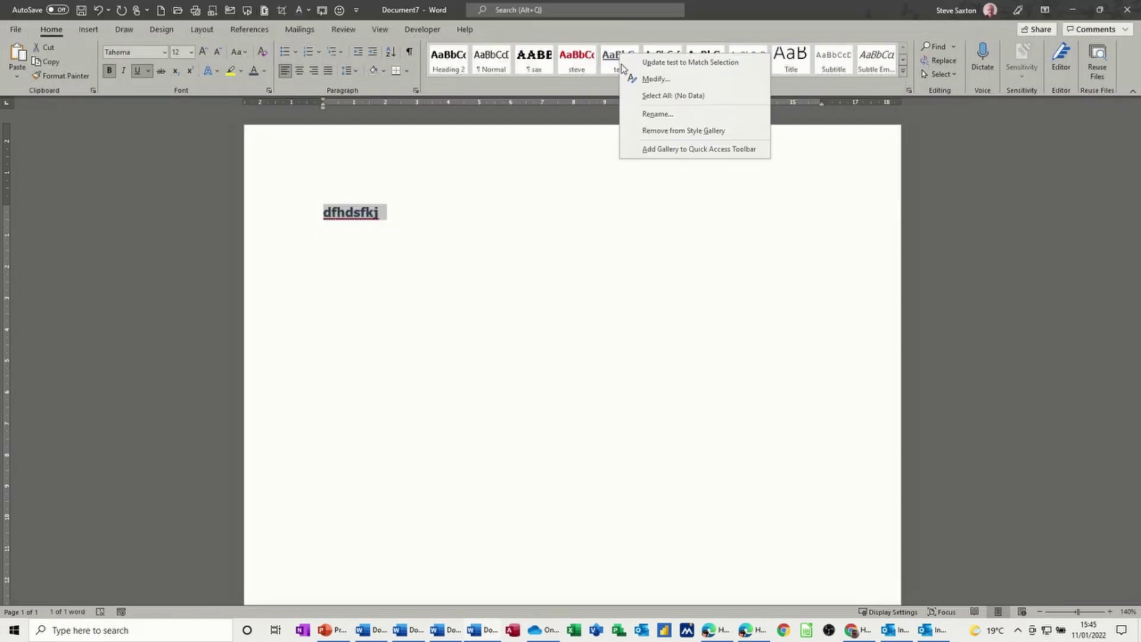
left_click(655, 79)
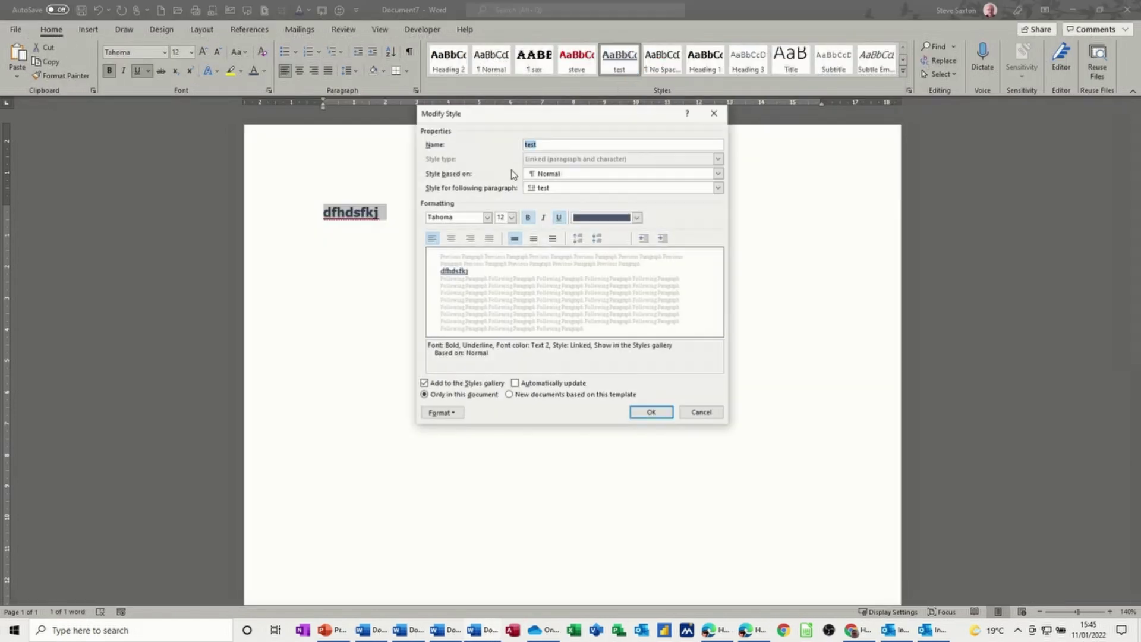
left_click(515, 383)
left_click(508, 394)
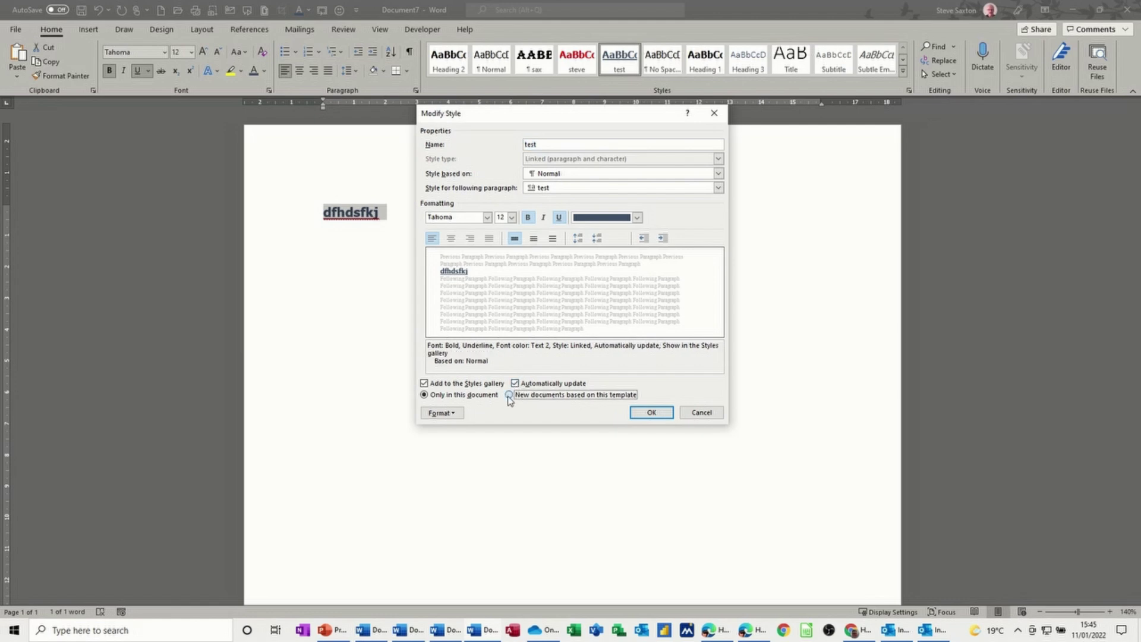
left_click(649, 413)
key("ctrl+n")
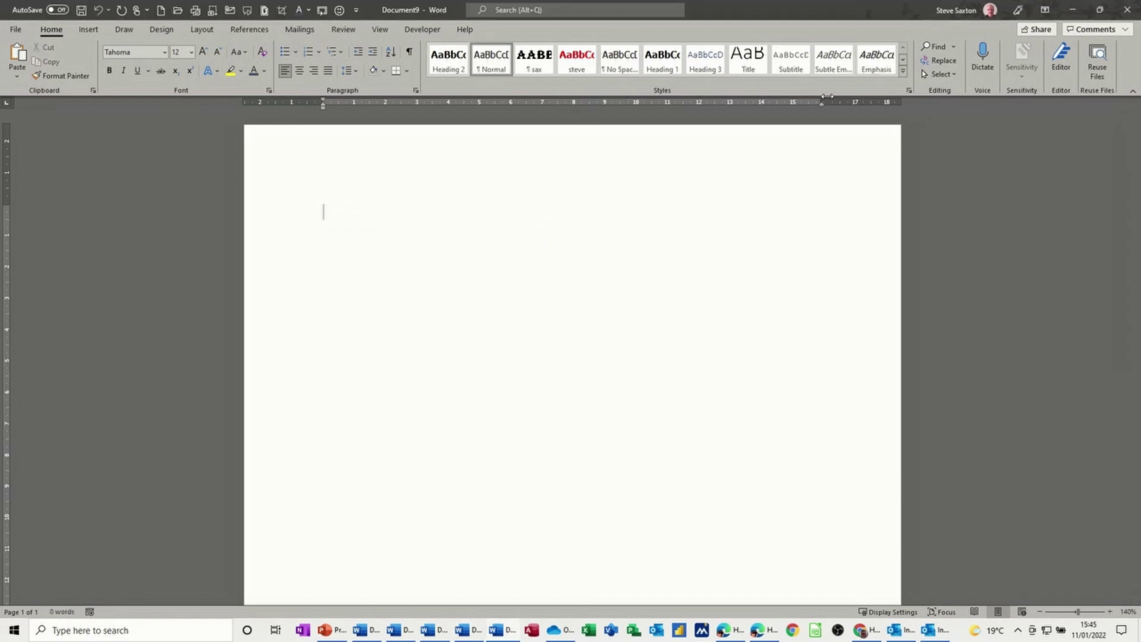
Type the sample line 'sdsdfjgdsf' on the blank page and select it
left_click(902, 71)
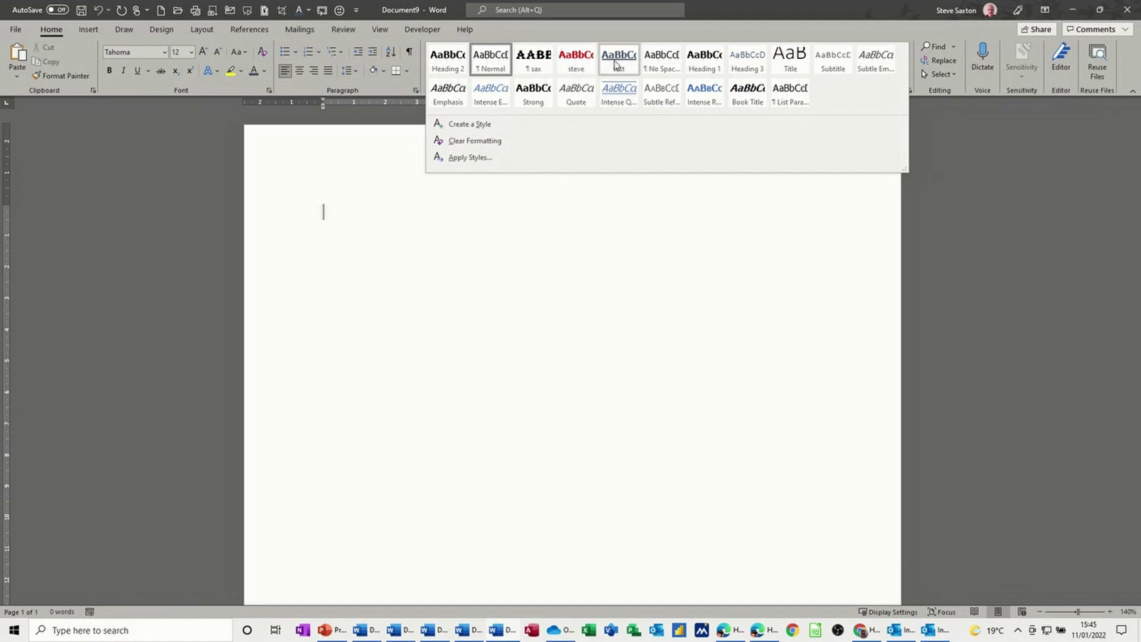
left_click(302, 222)
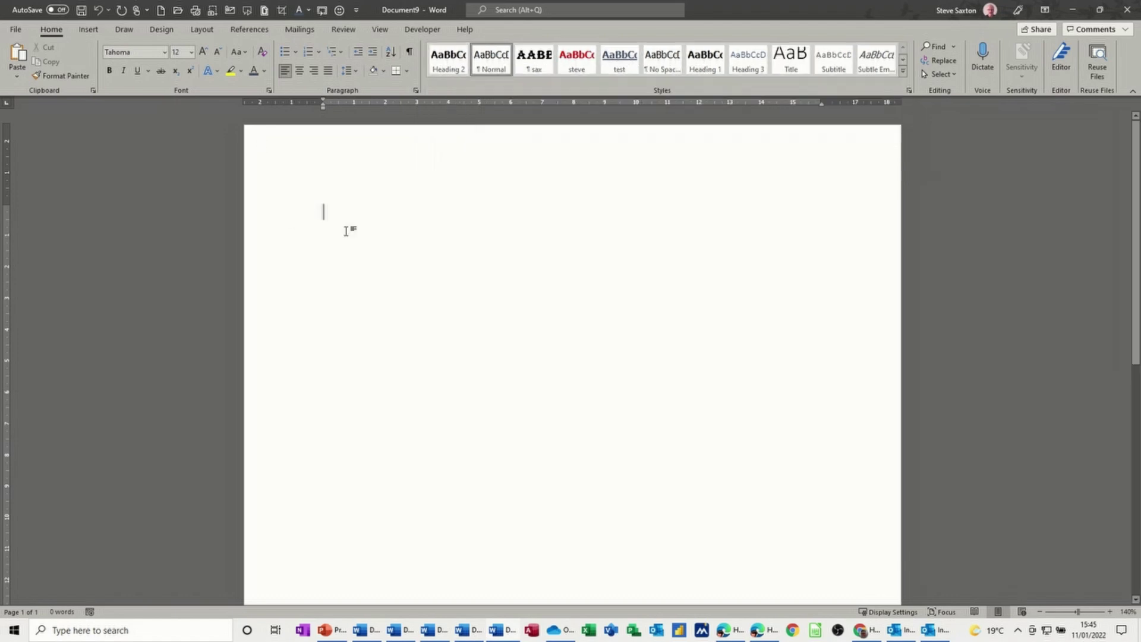
type("sdsdfjgdsf")
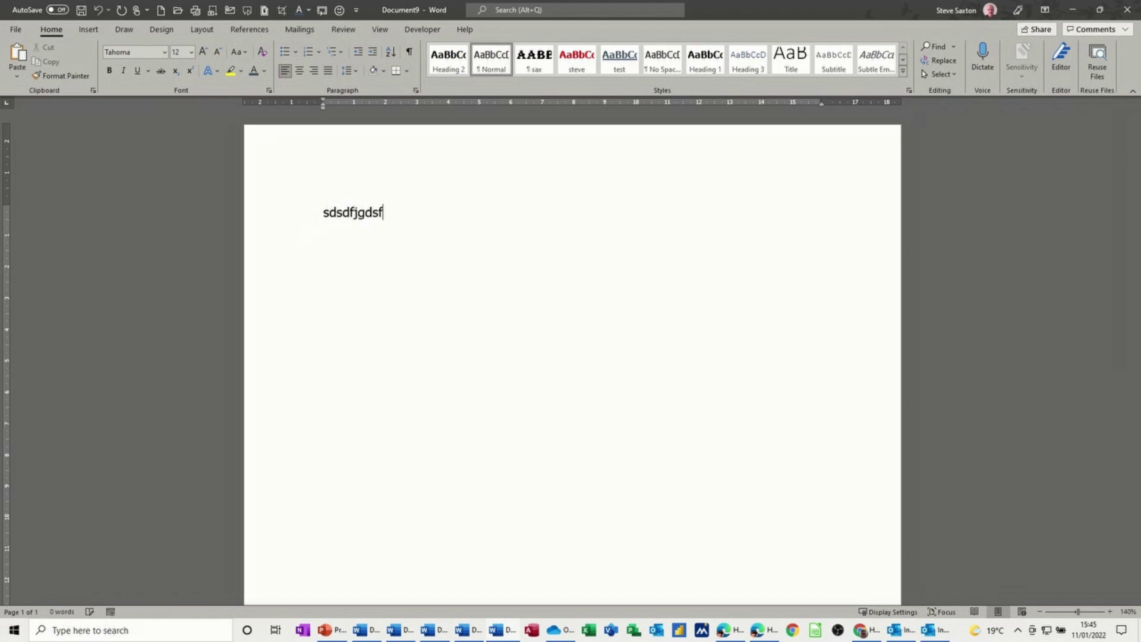
left_click(297, 222)
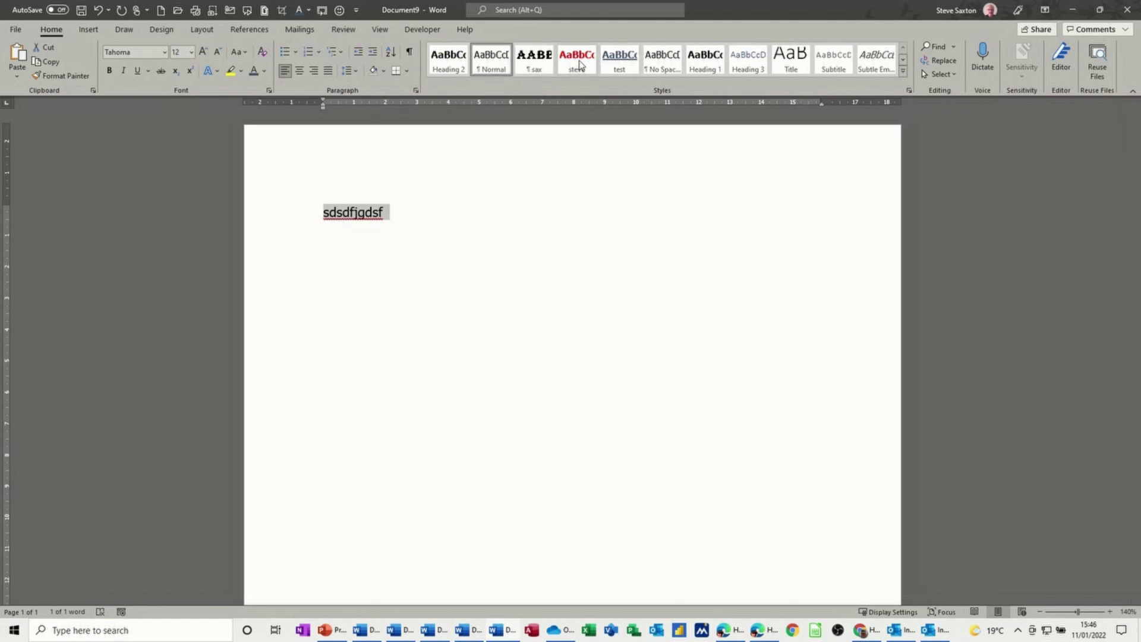
Review the steve style's settings and cancel without changes
right_click(580, 63)
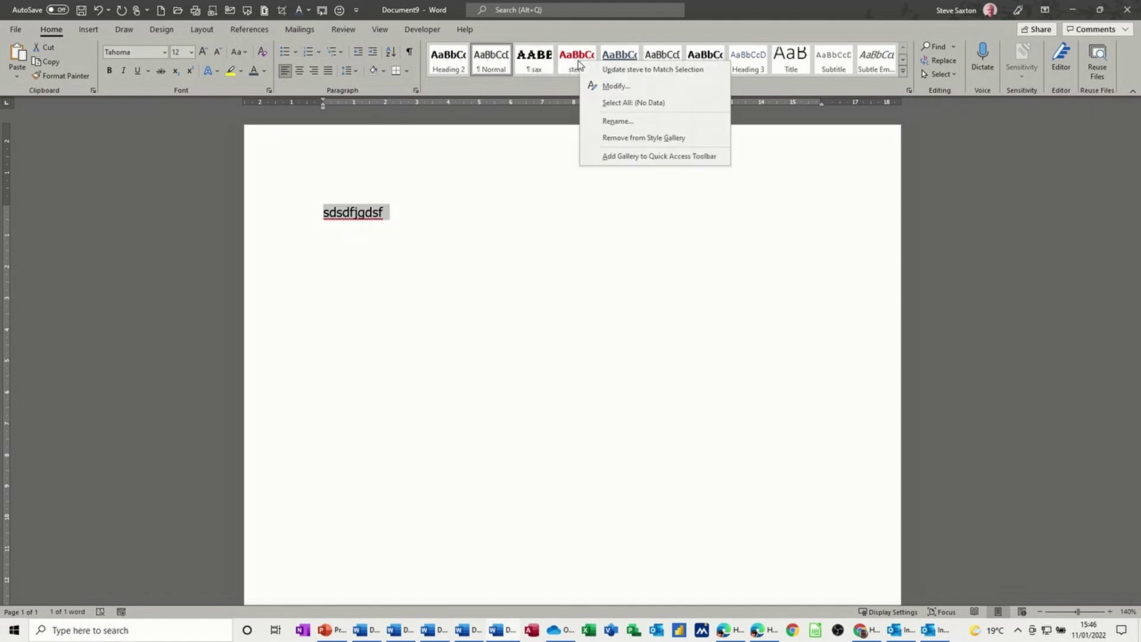
left_click(619, 88)
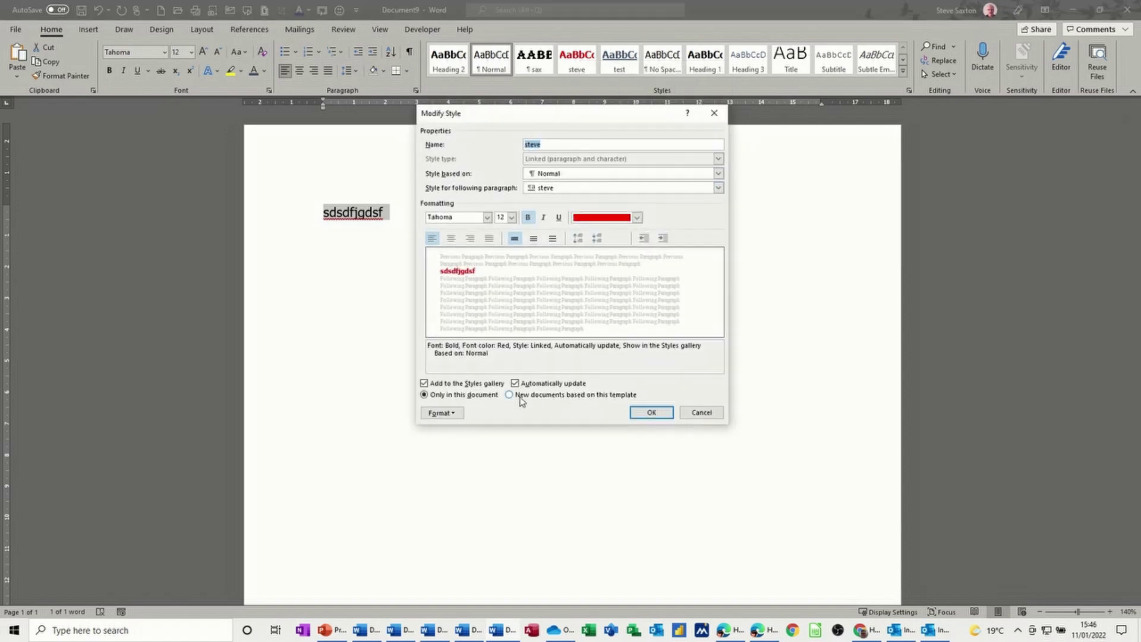
left_click(695, 414)
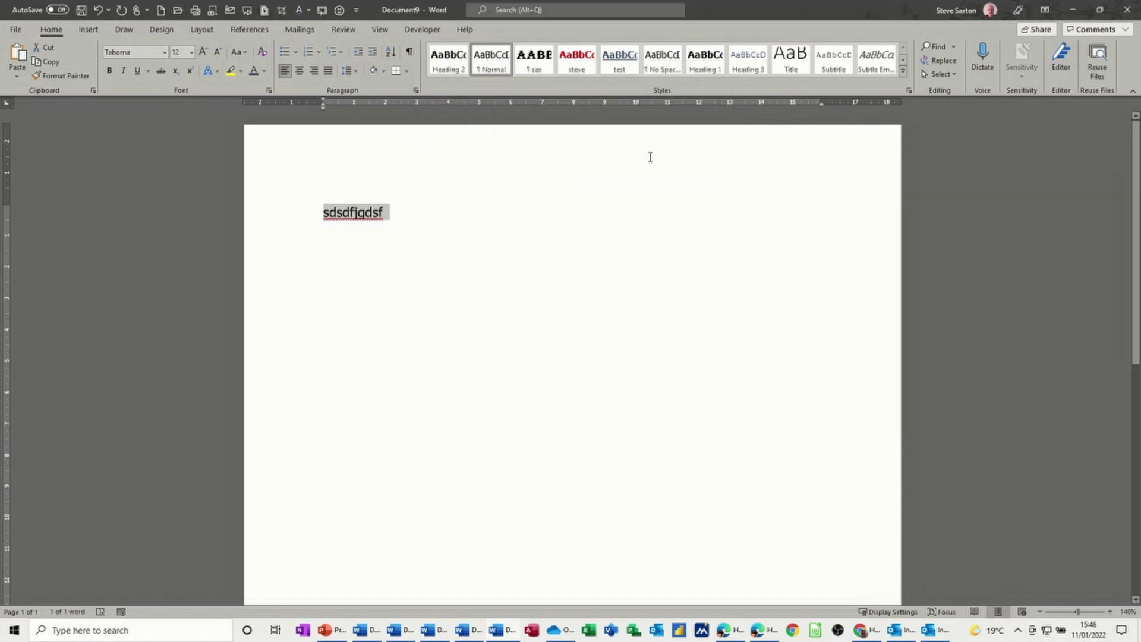
Create a new style, Style1, from the Styles pane's New Style option
left_click(908, 91)
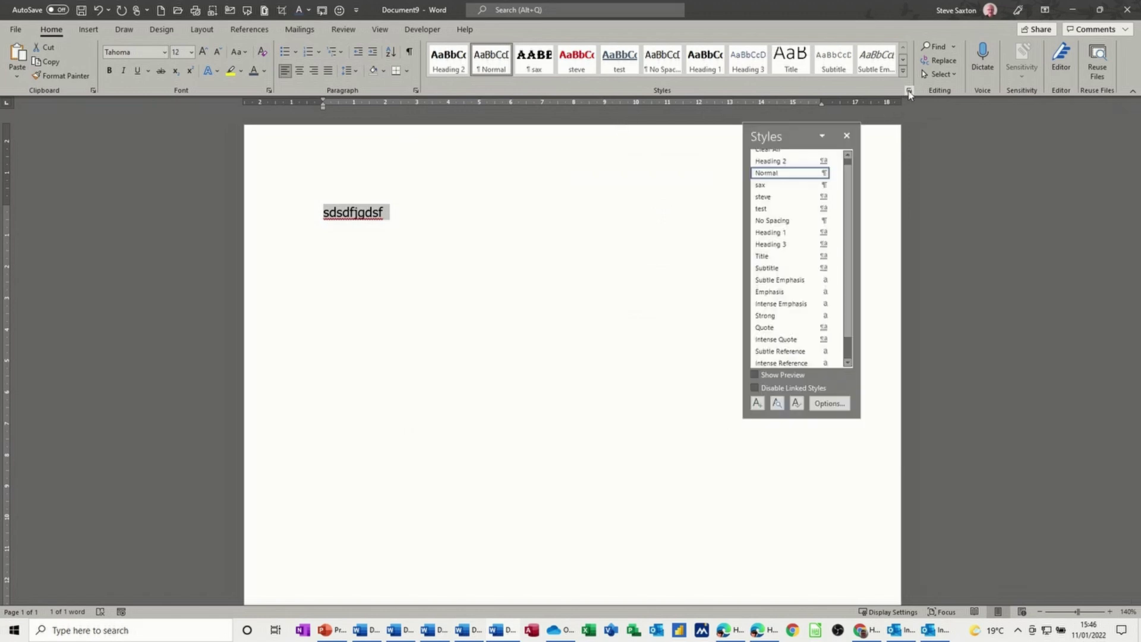
left_click(757, 404)
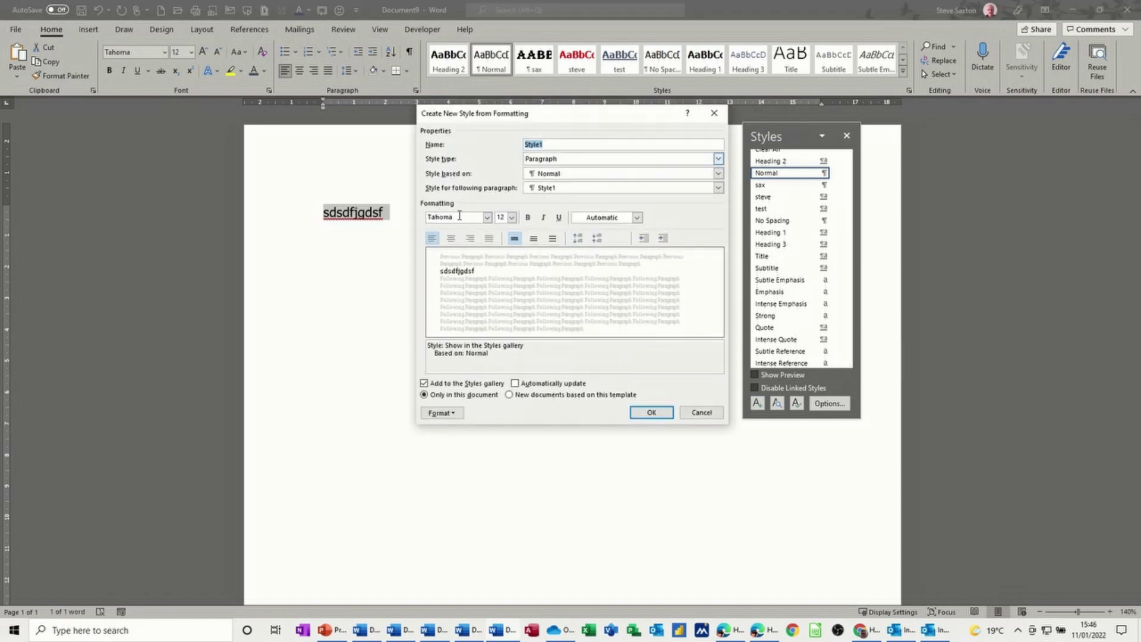
left_click(651, 413)
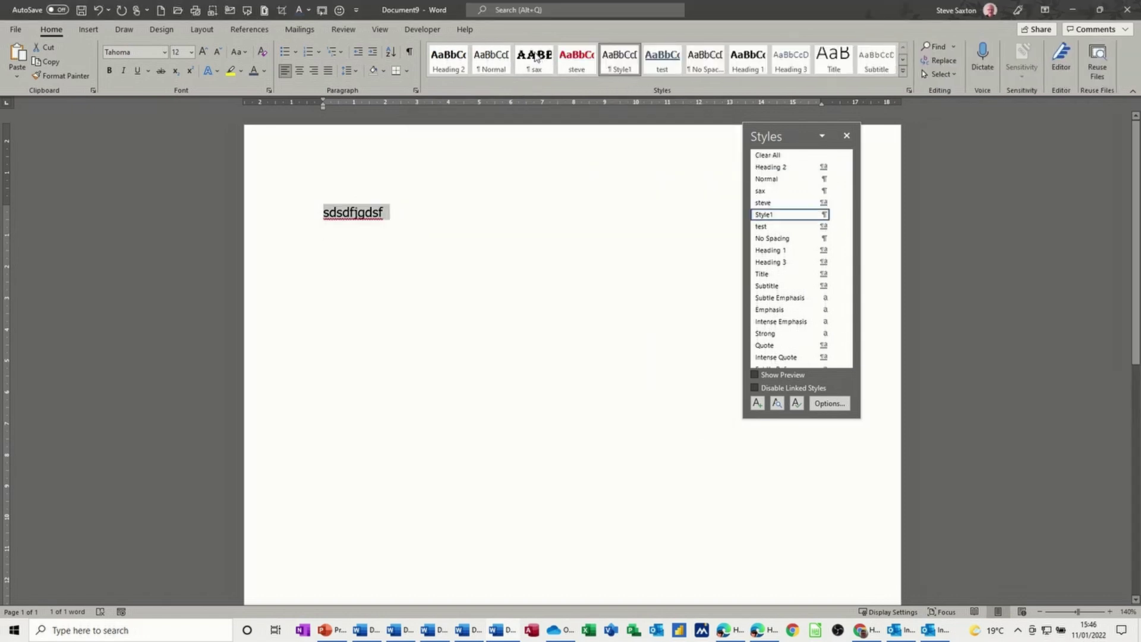
Remove the sax, steve and test styles from the quick styles gallery
right_click(533, 63)
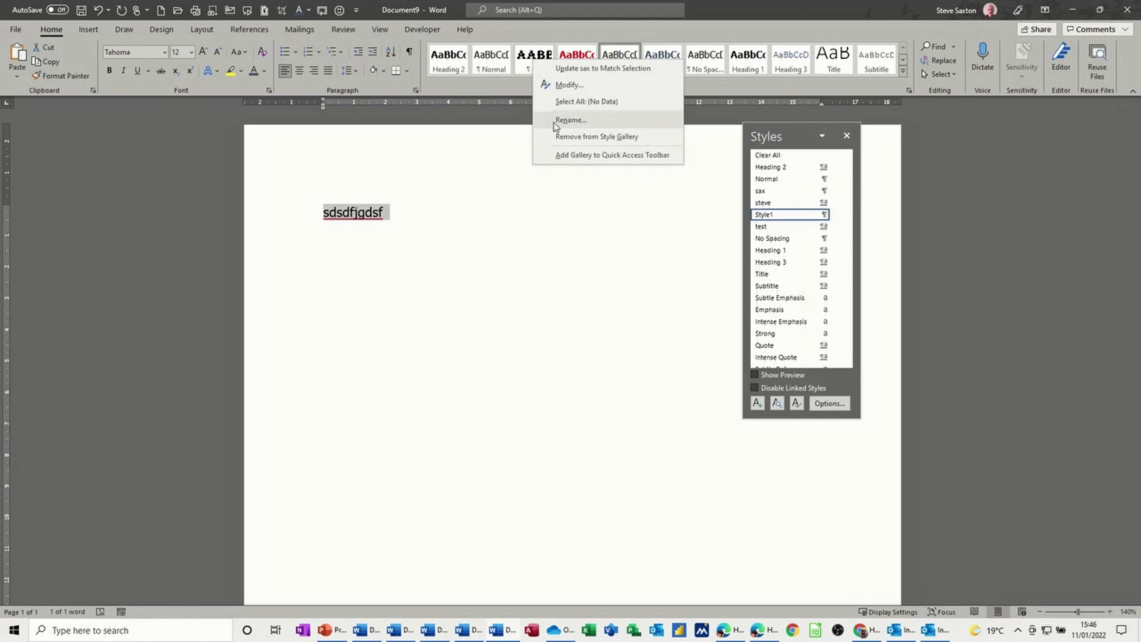
left_click(567, 136)
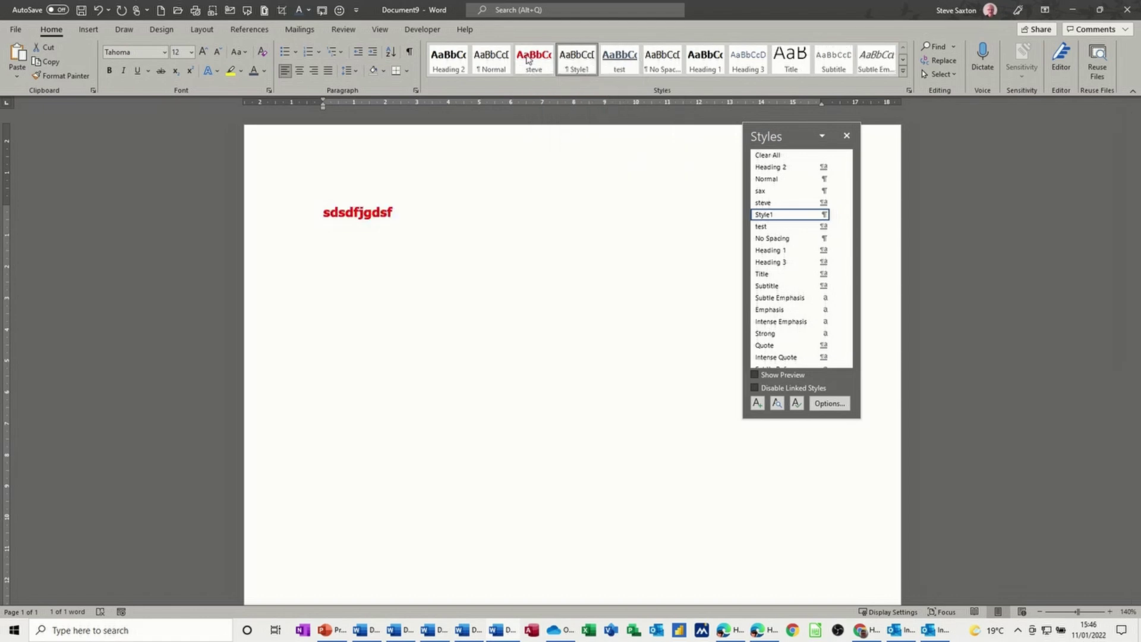
right_click(532, 59)
left_click(549, 132)
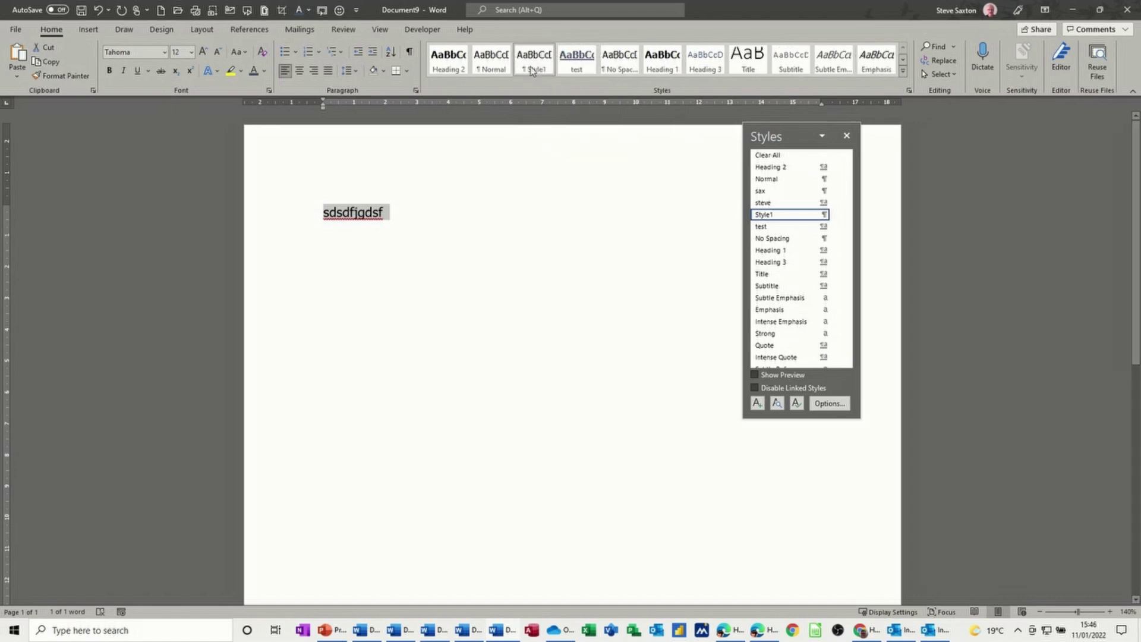
right_click(569, 69)
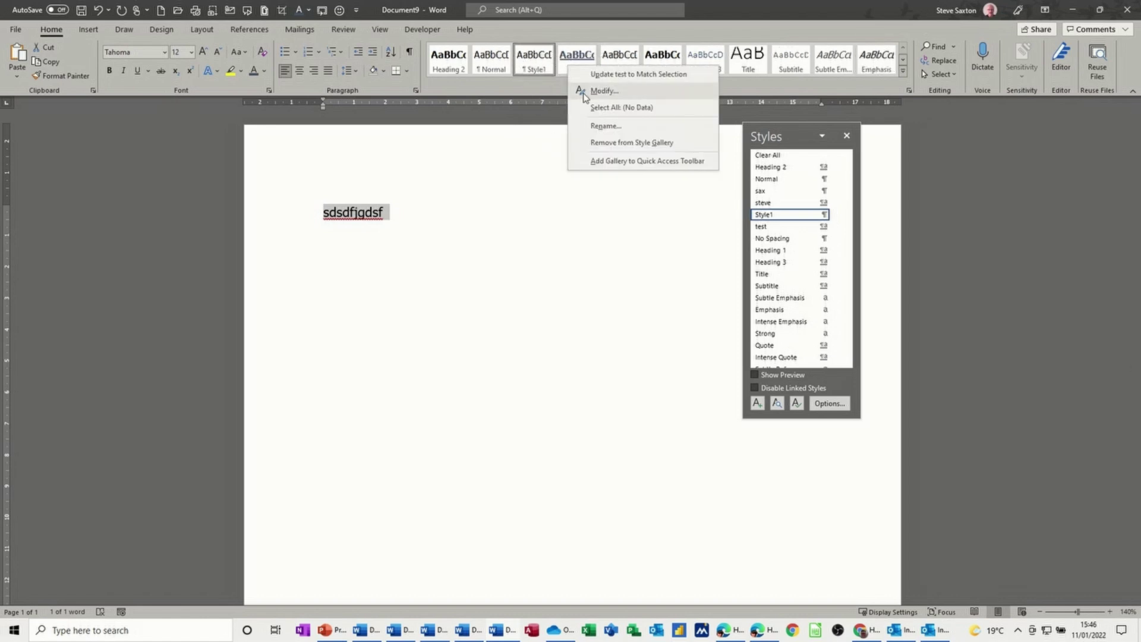
left_click(586, 140)
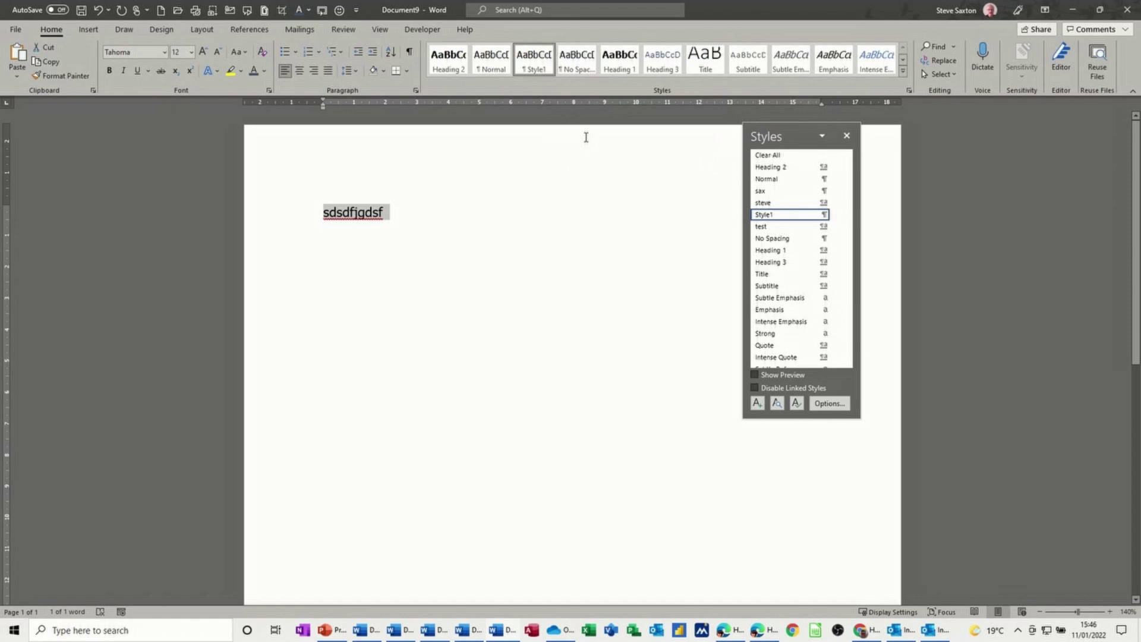
Delete the sax, test and steve styles from the document via the Styles pane
left_click(769, 195)
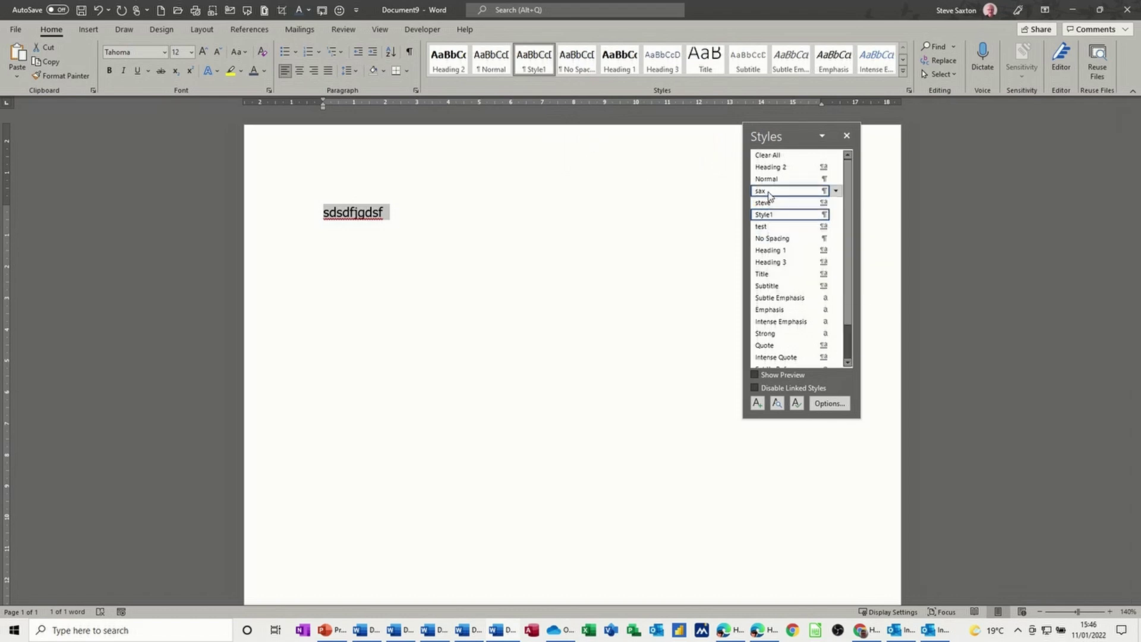
left_click(836, 191)
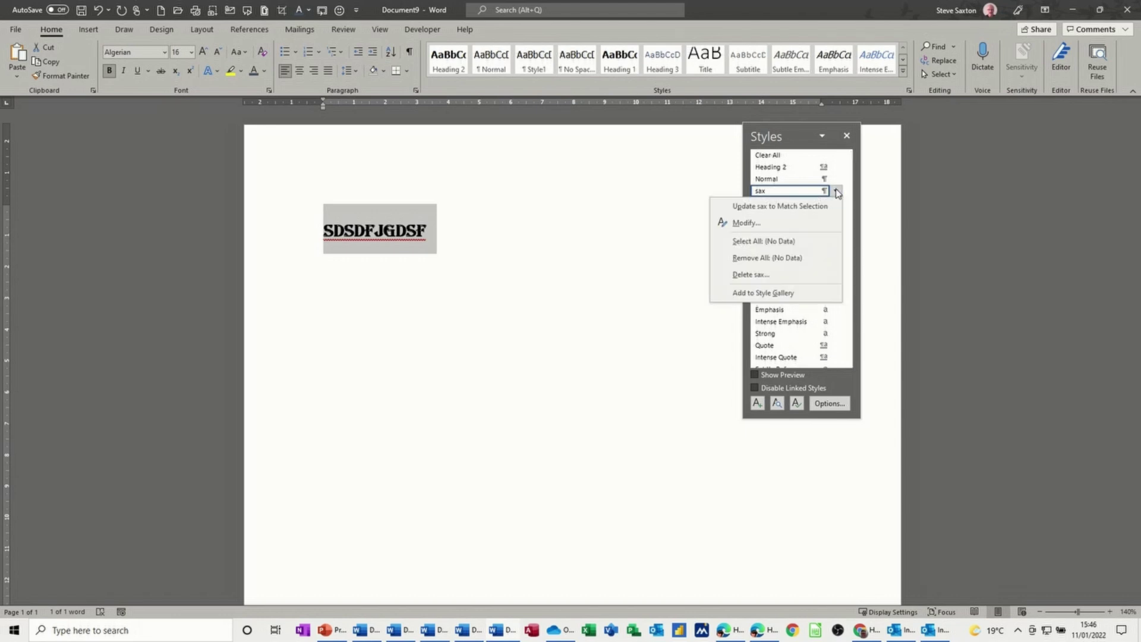
left_click(743, 274)
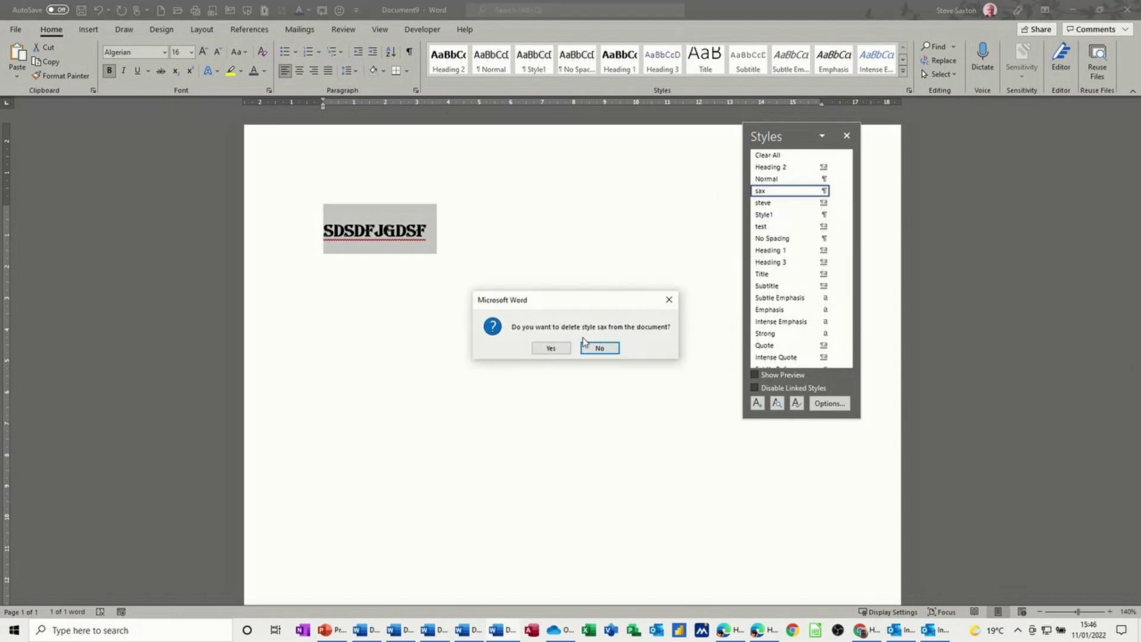
left_click(549, 348)
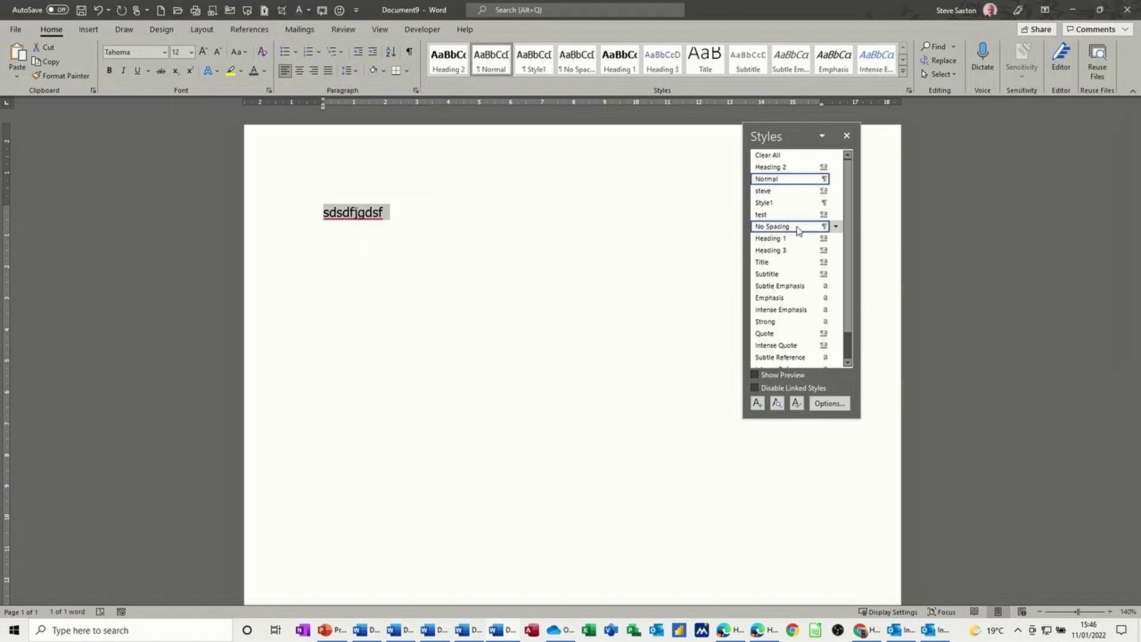
left_click(834, 214)
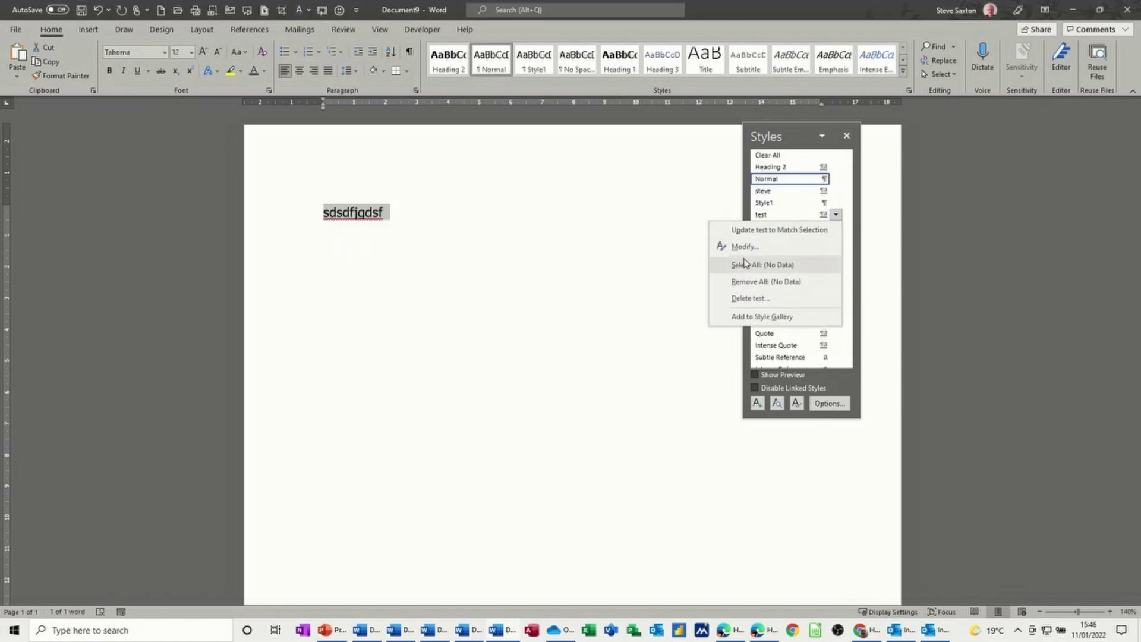
left_click(737, 299)
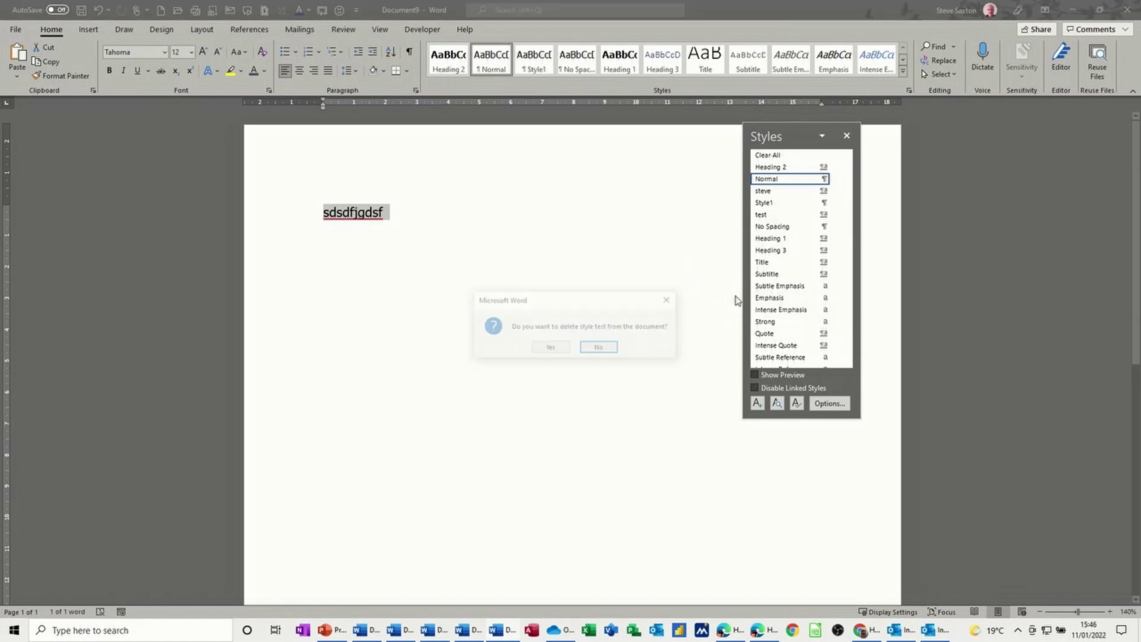
left_click(550, 348)
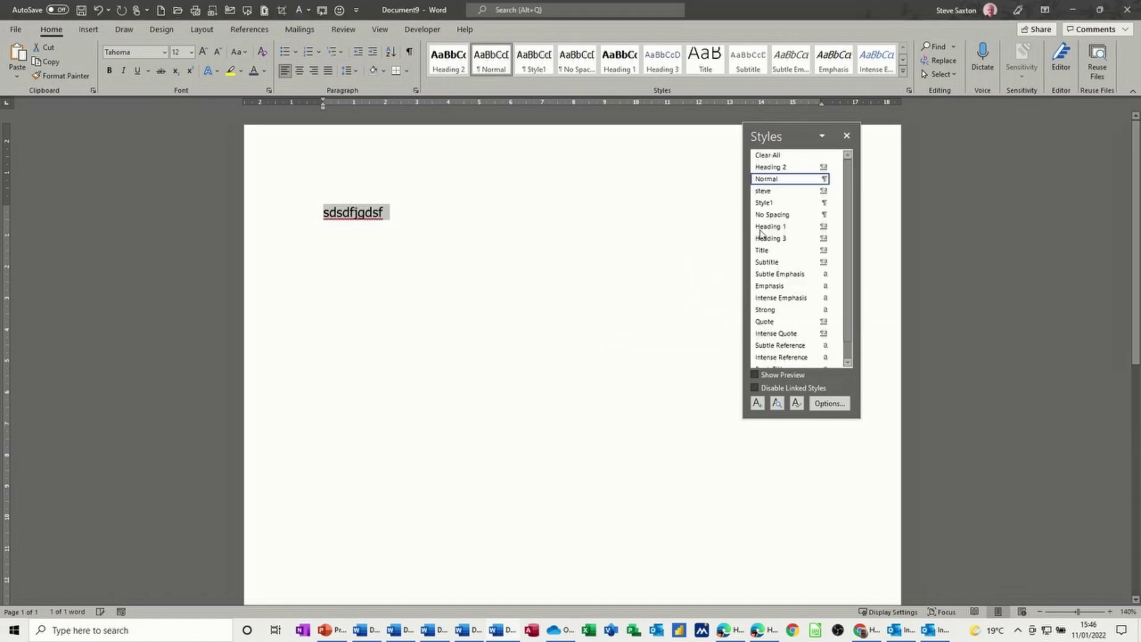
left_click(835, 190)
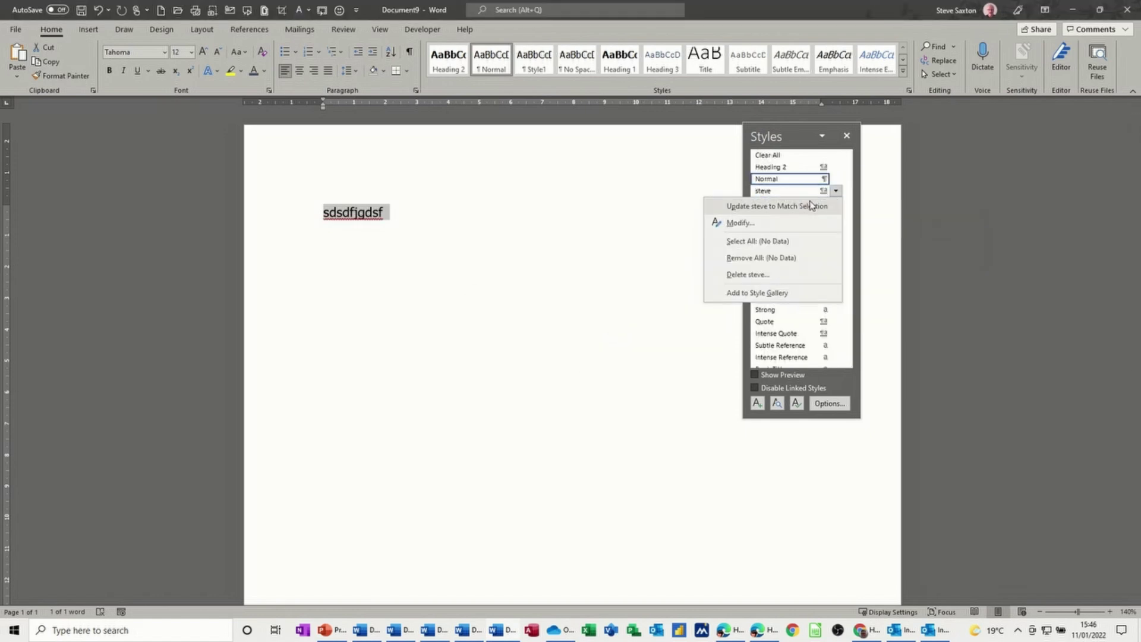
left_click(737, 274)
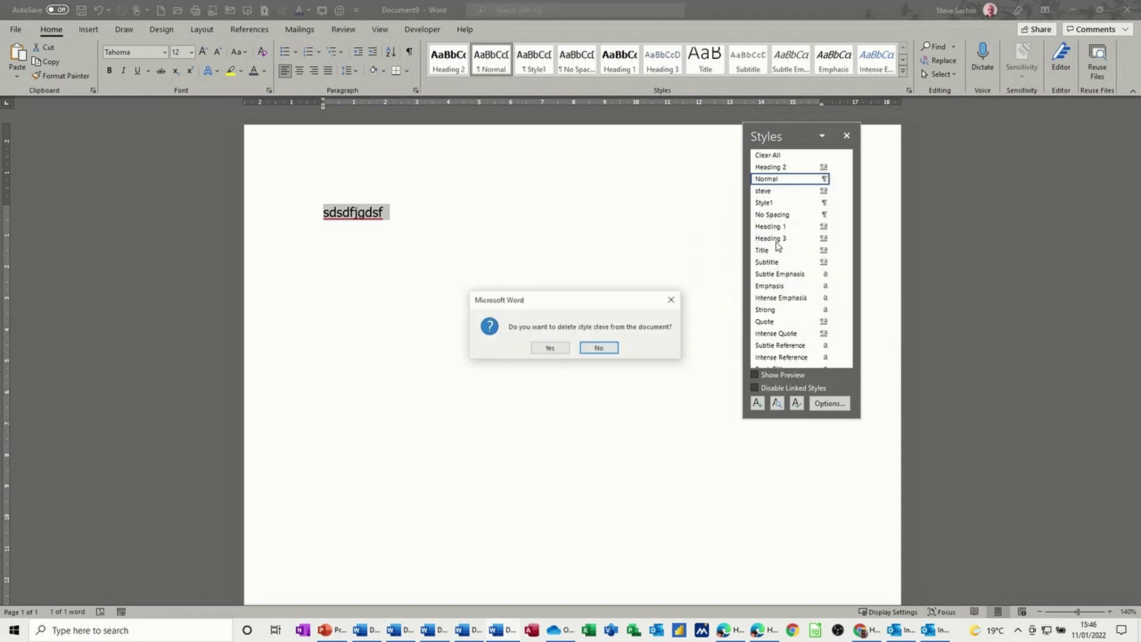
left_click(547, 349)
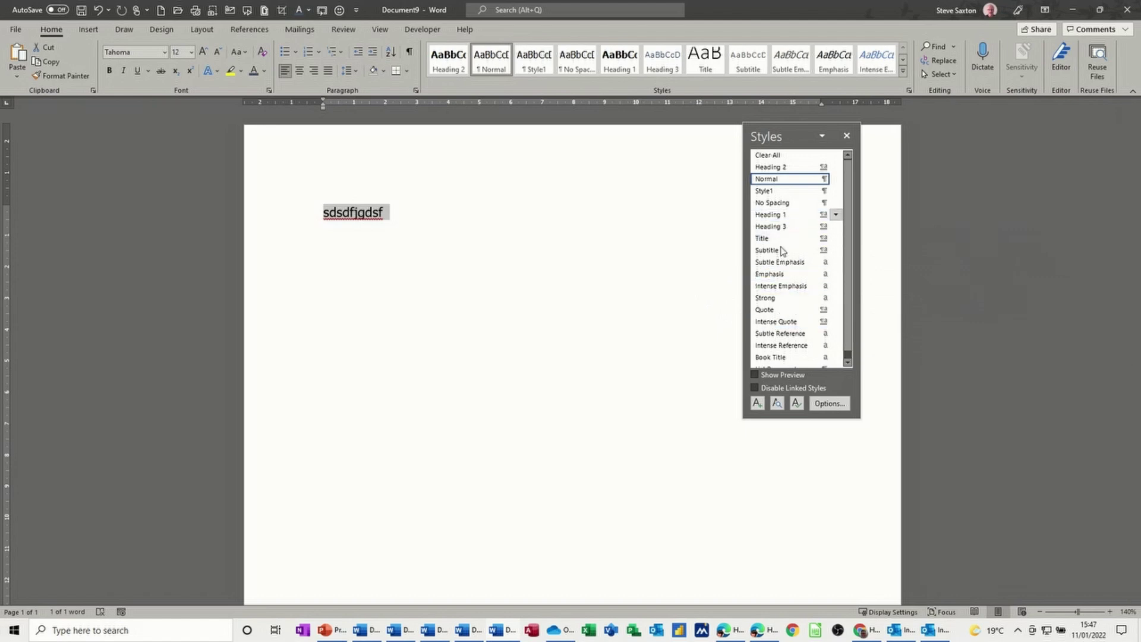
left_click_drag(850, 256, 846, 275)
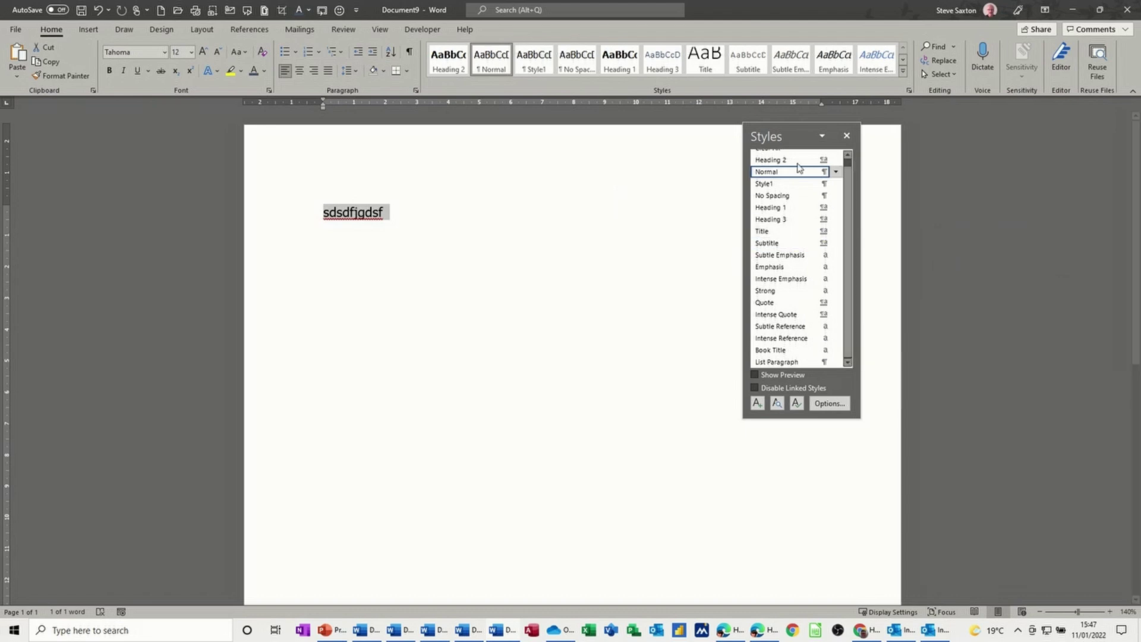
left_click(824, 404)
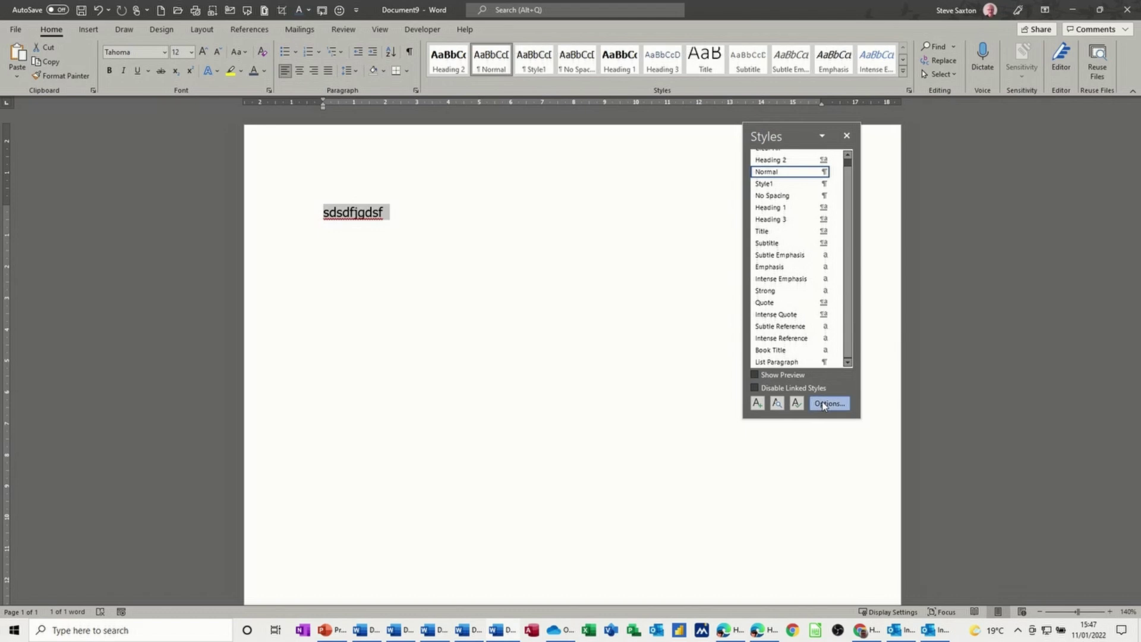
left_click(673, 244)
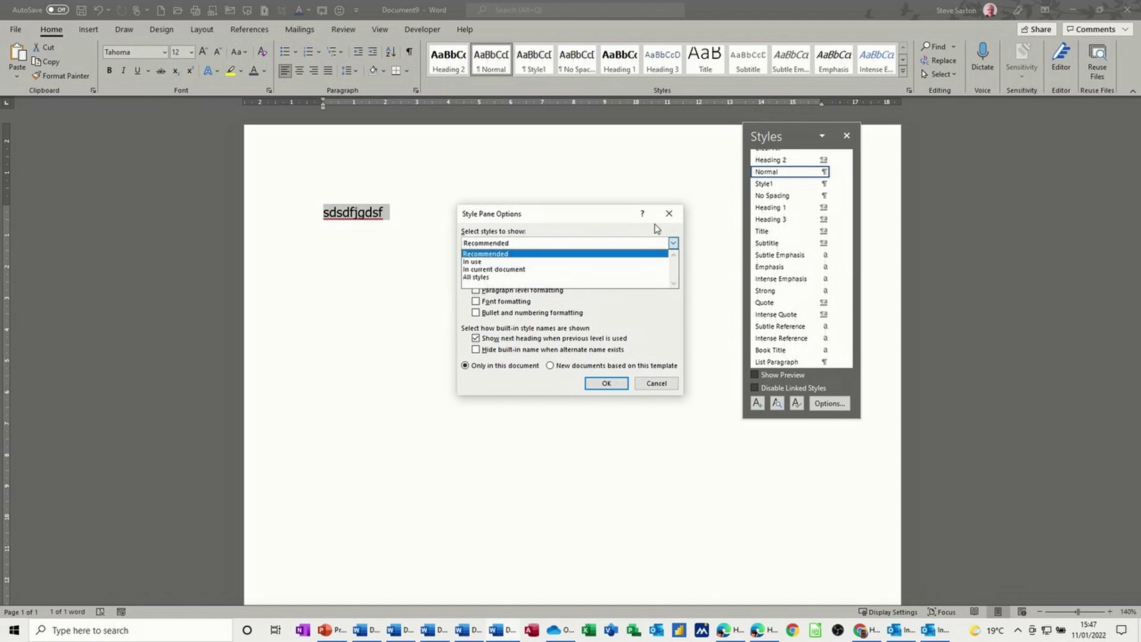
left_click(657, 383)
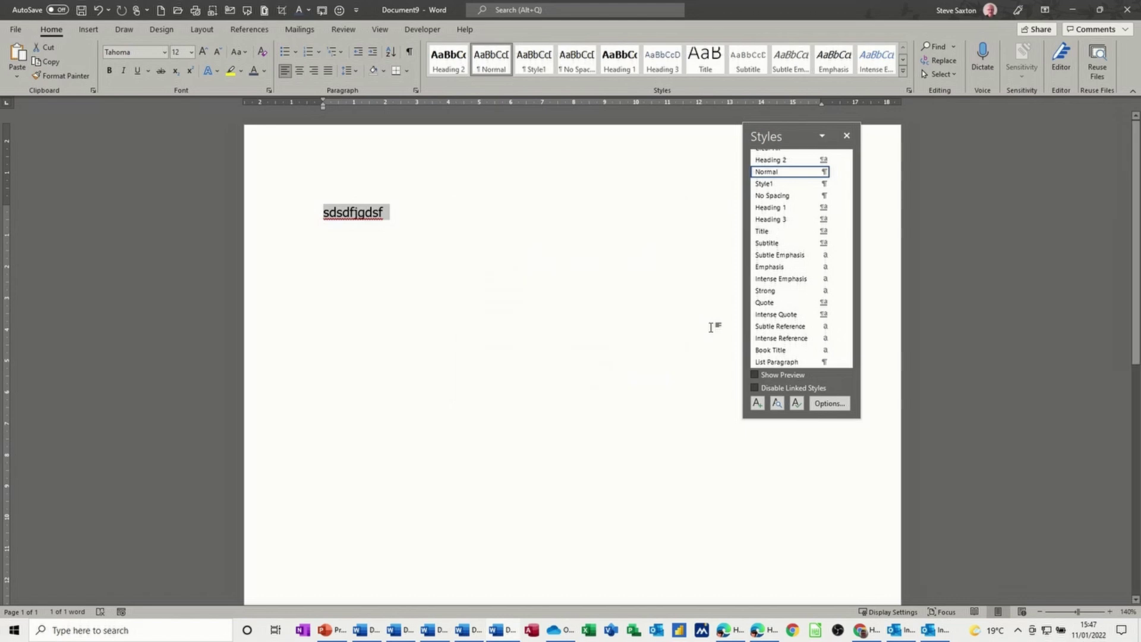